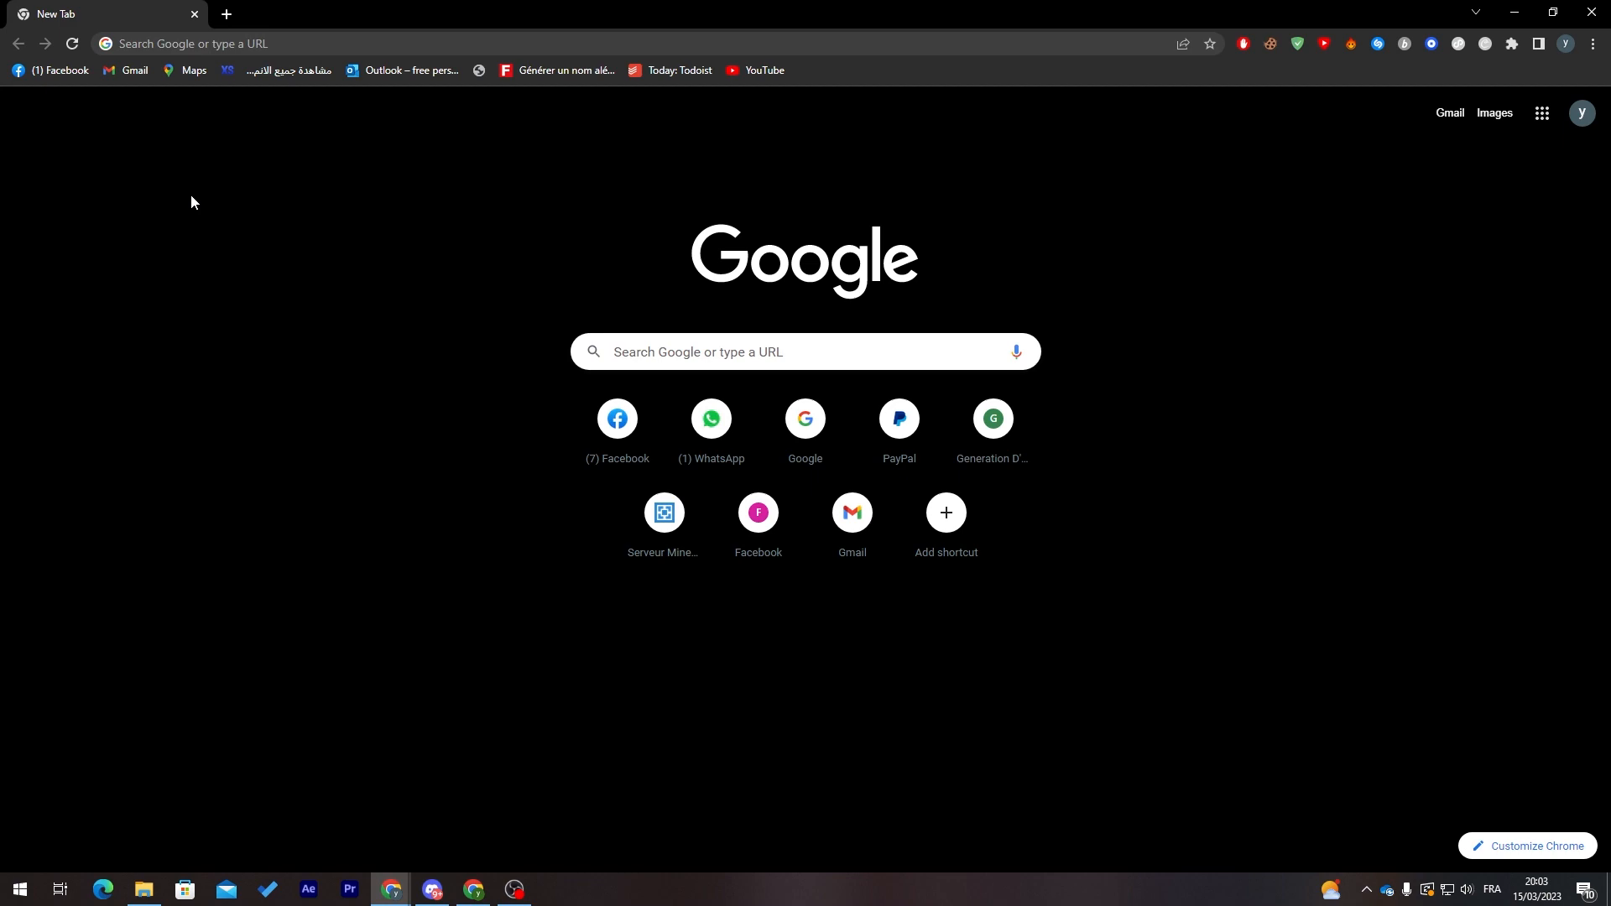
Search the web for "ads tiktok" and open the TikTok Ads Manager site from the results.
click(296, 44)
text(ads tik)
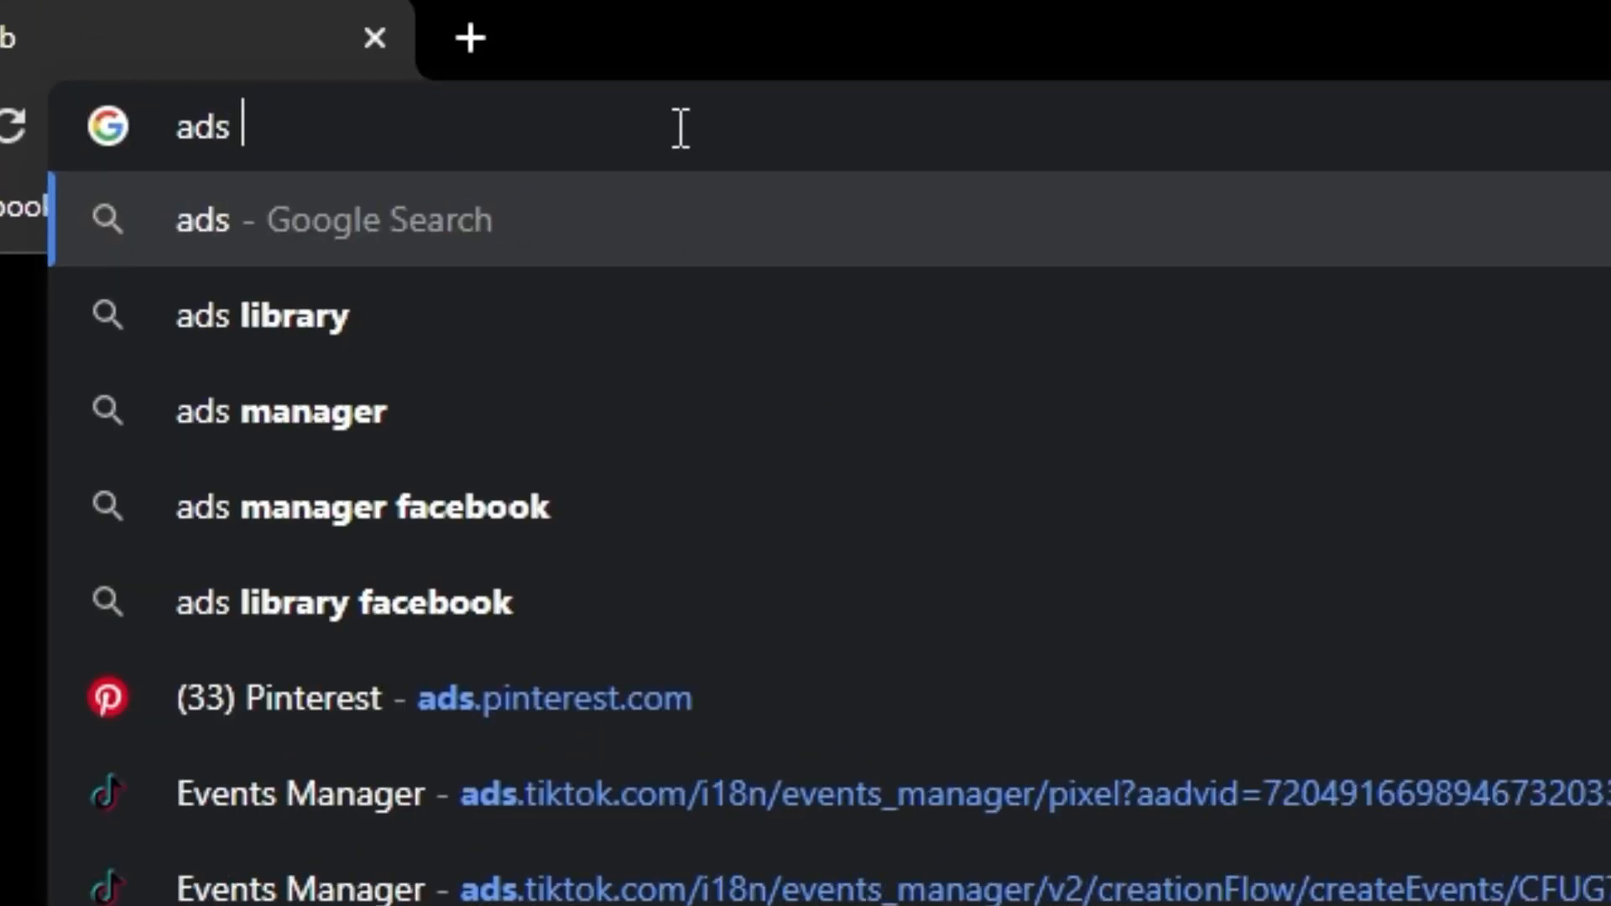
key(Return)
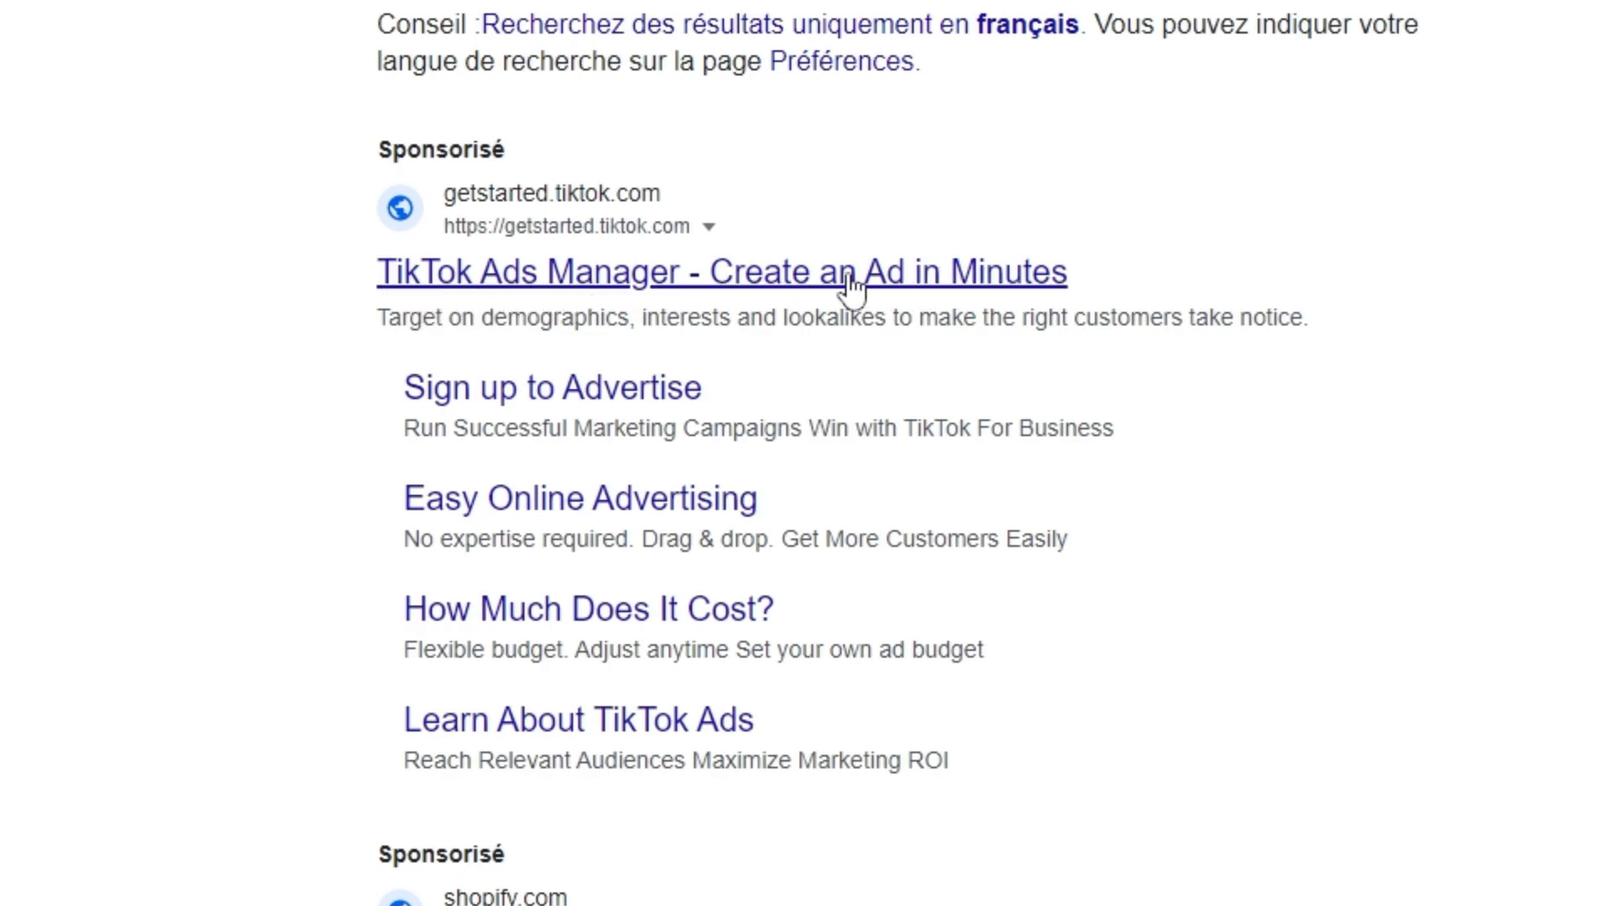
click(652, 270)
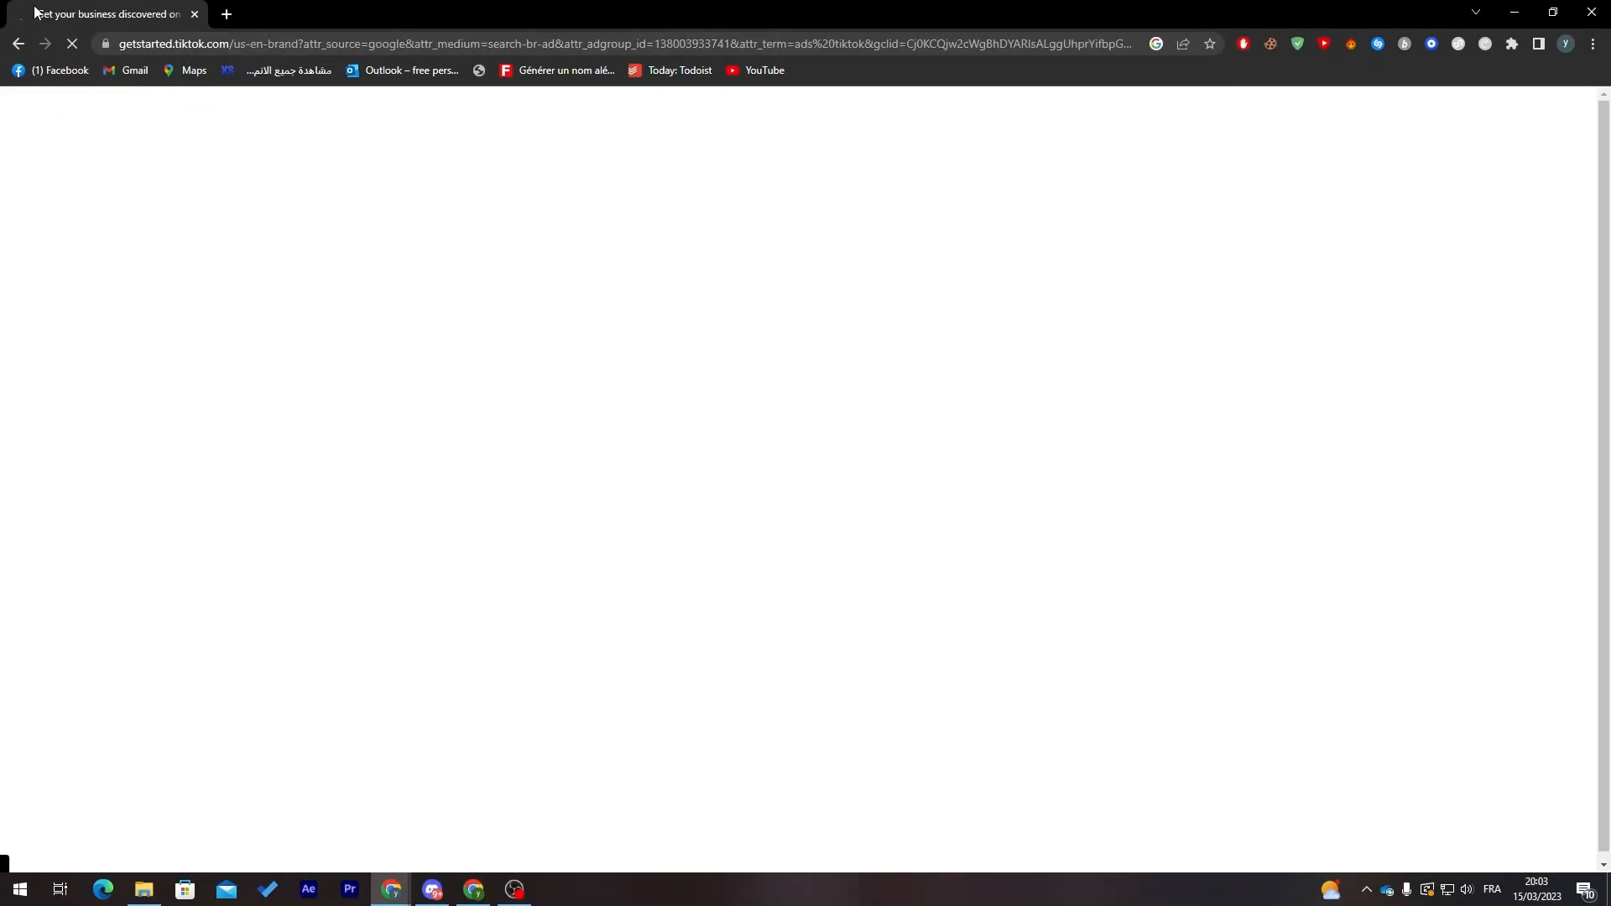
click(16, 44)
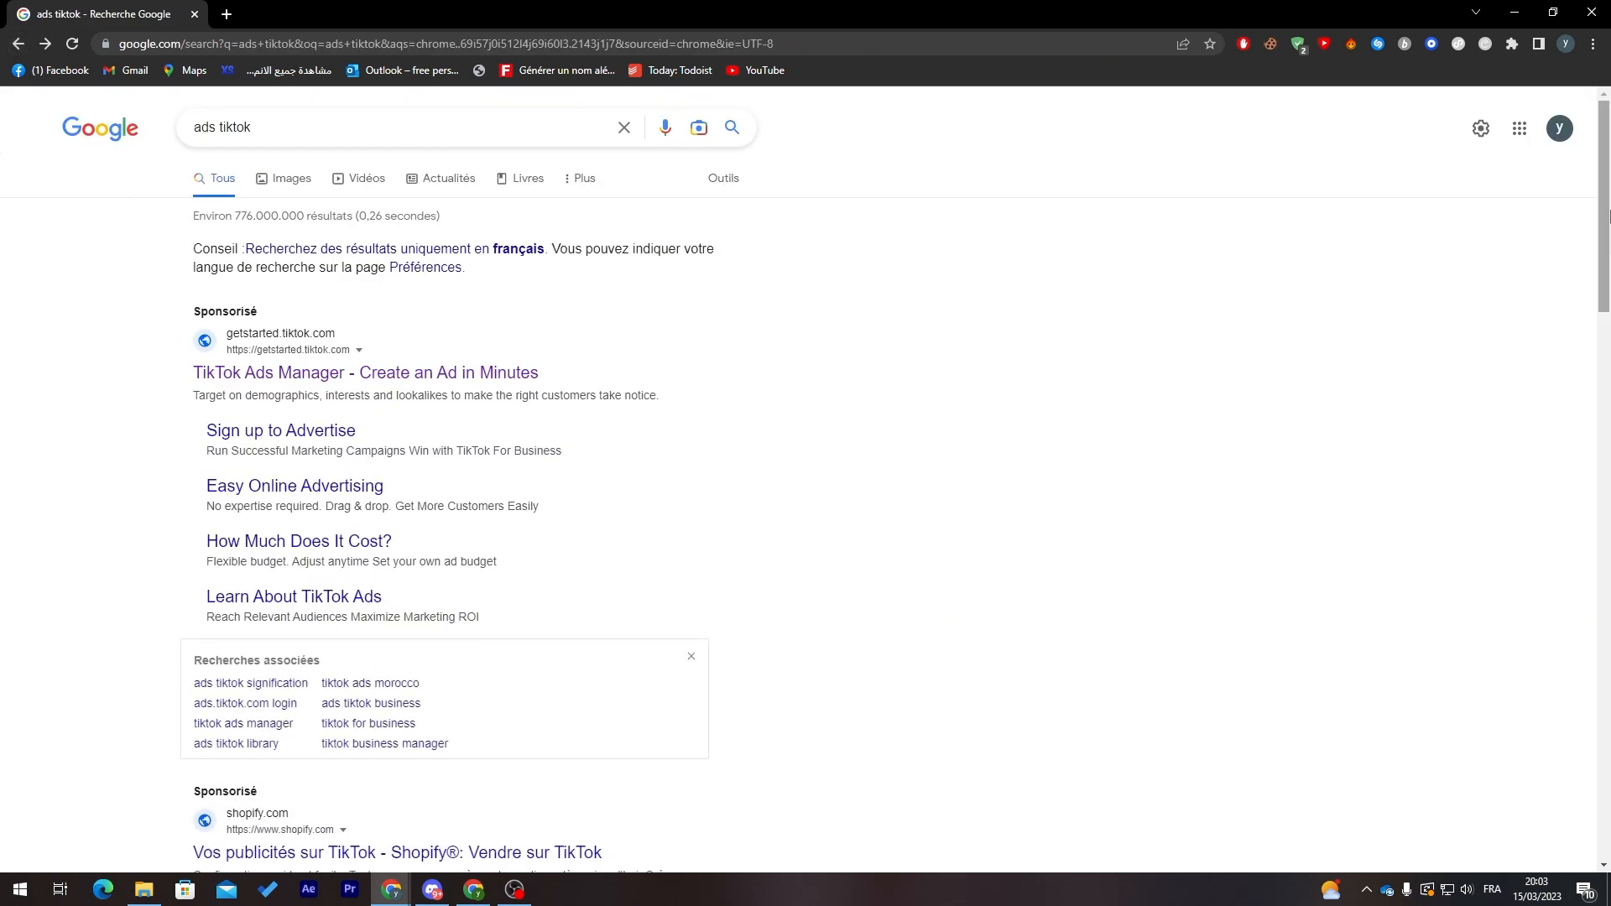
scroll(217, 652, down, 4)
click(216, 652)
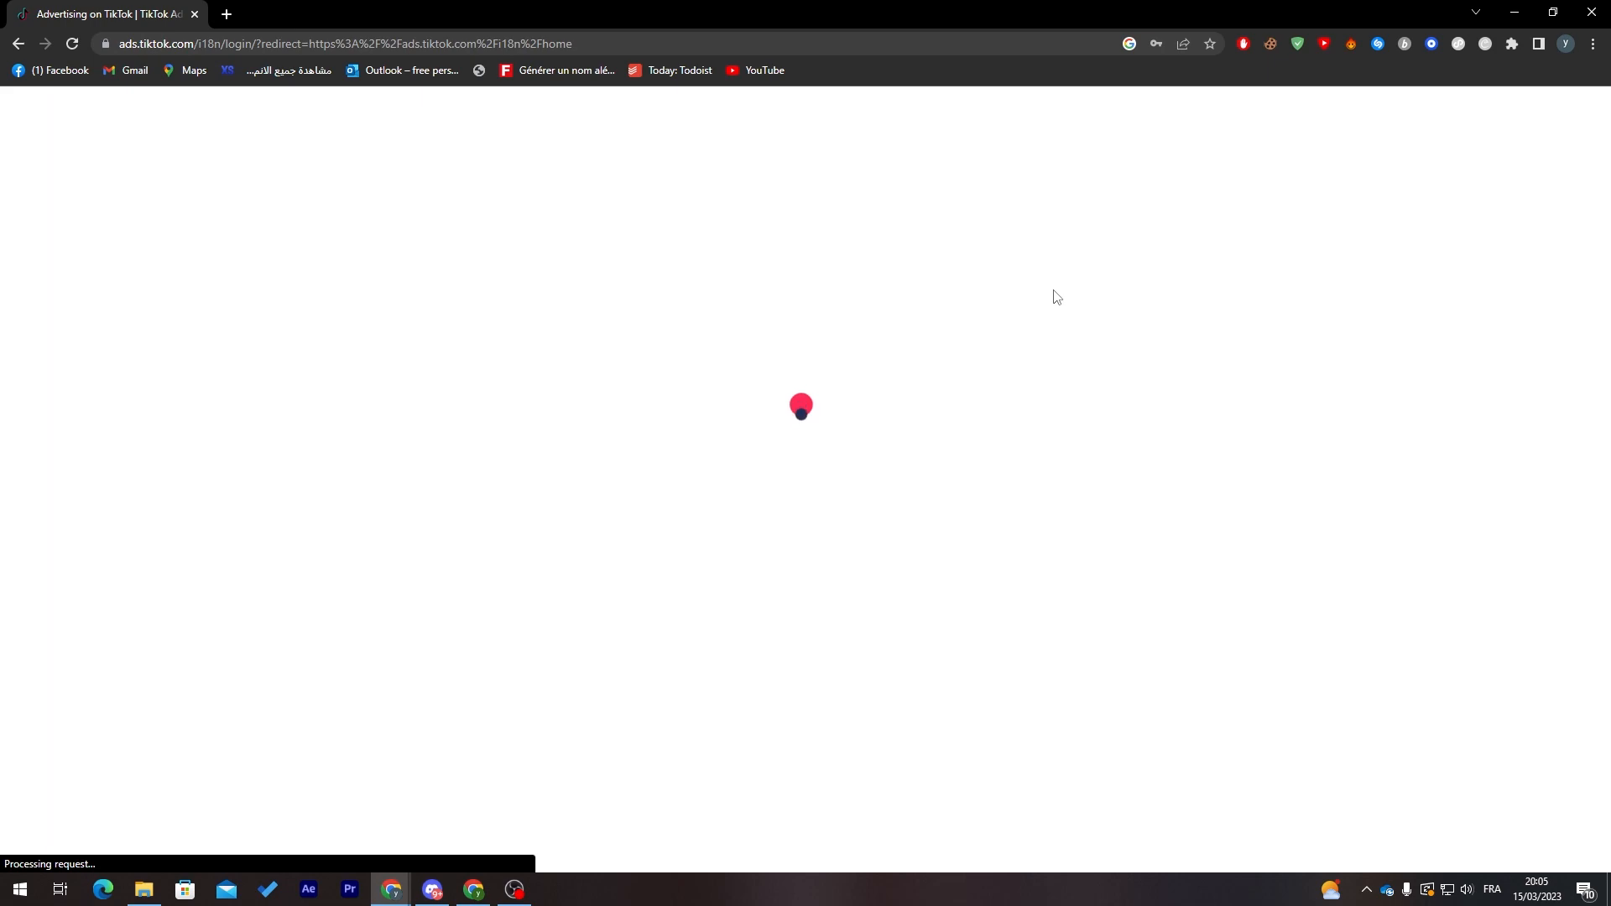
Accept TikTok's Anti-Discrimination Ad Policy and go to the campaign overview.
click(1211, 71)
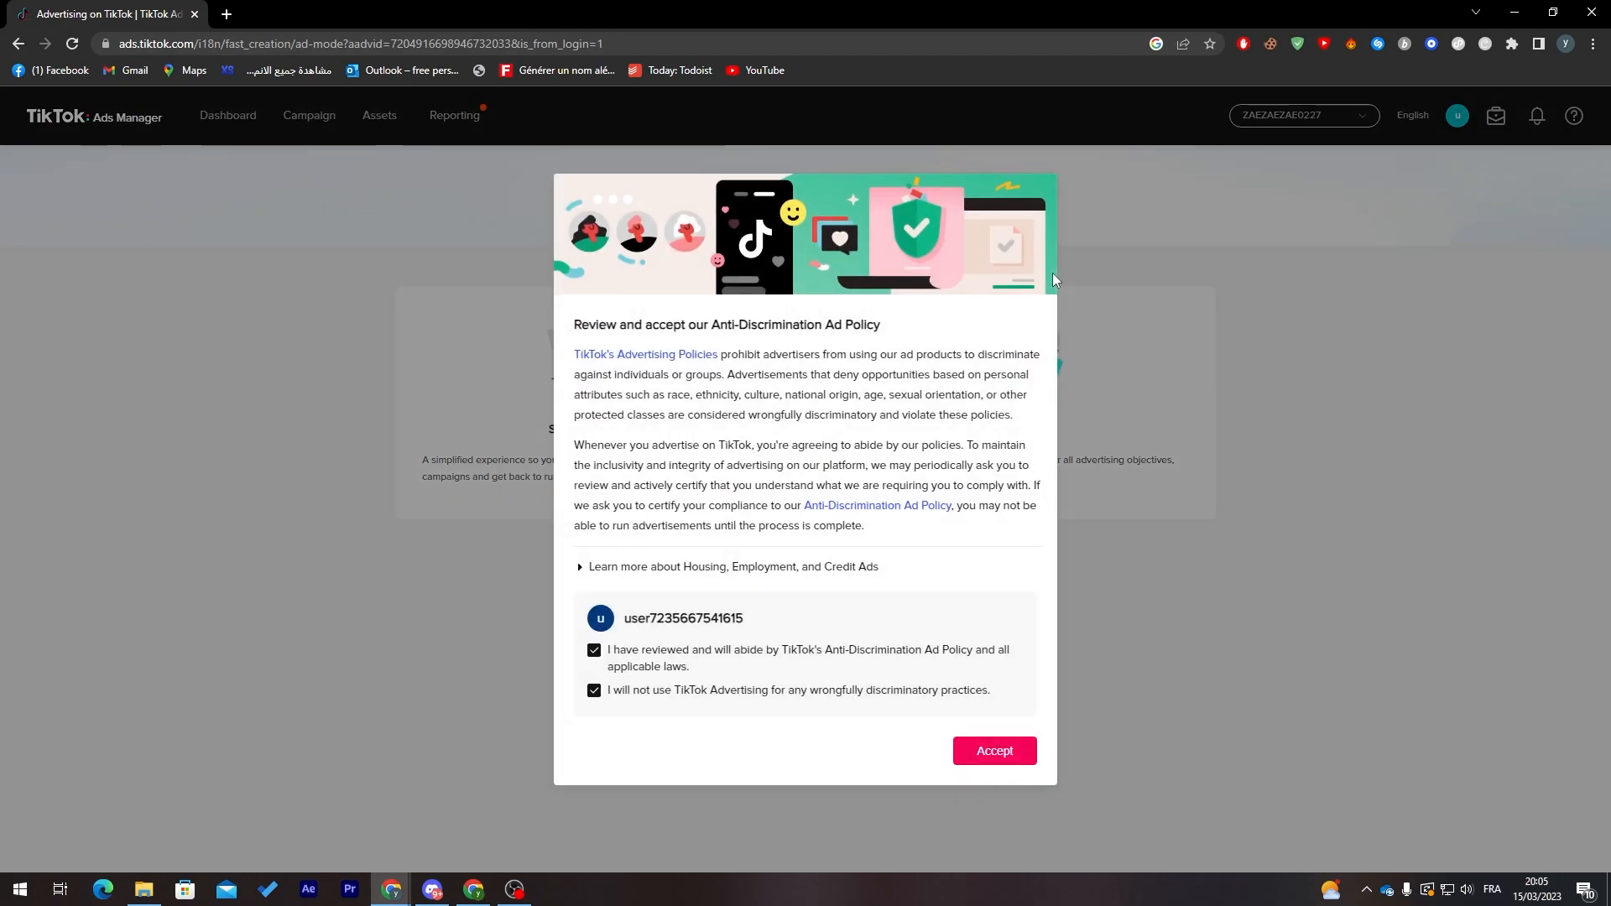
click(998, 749)
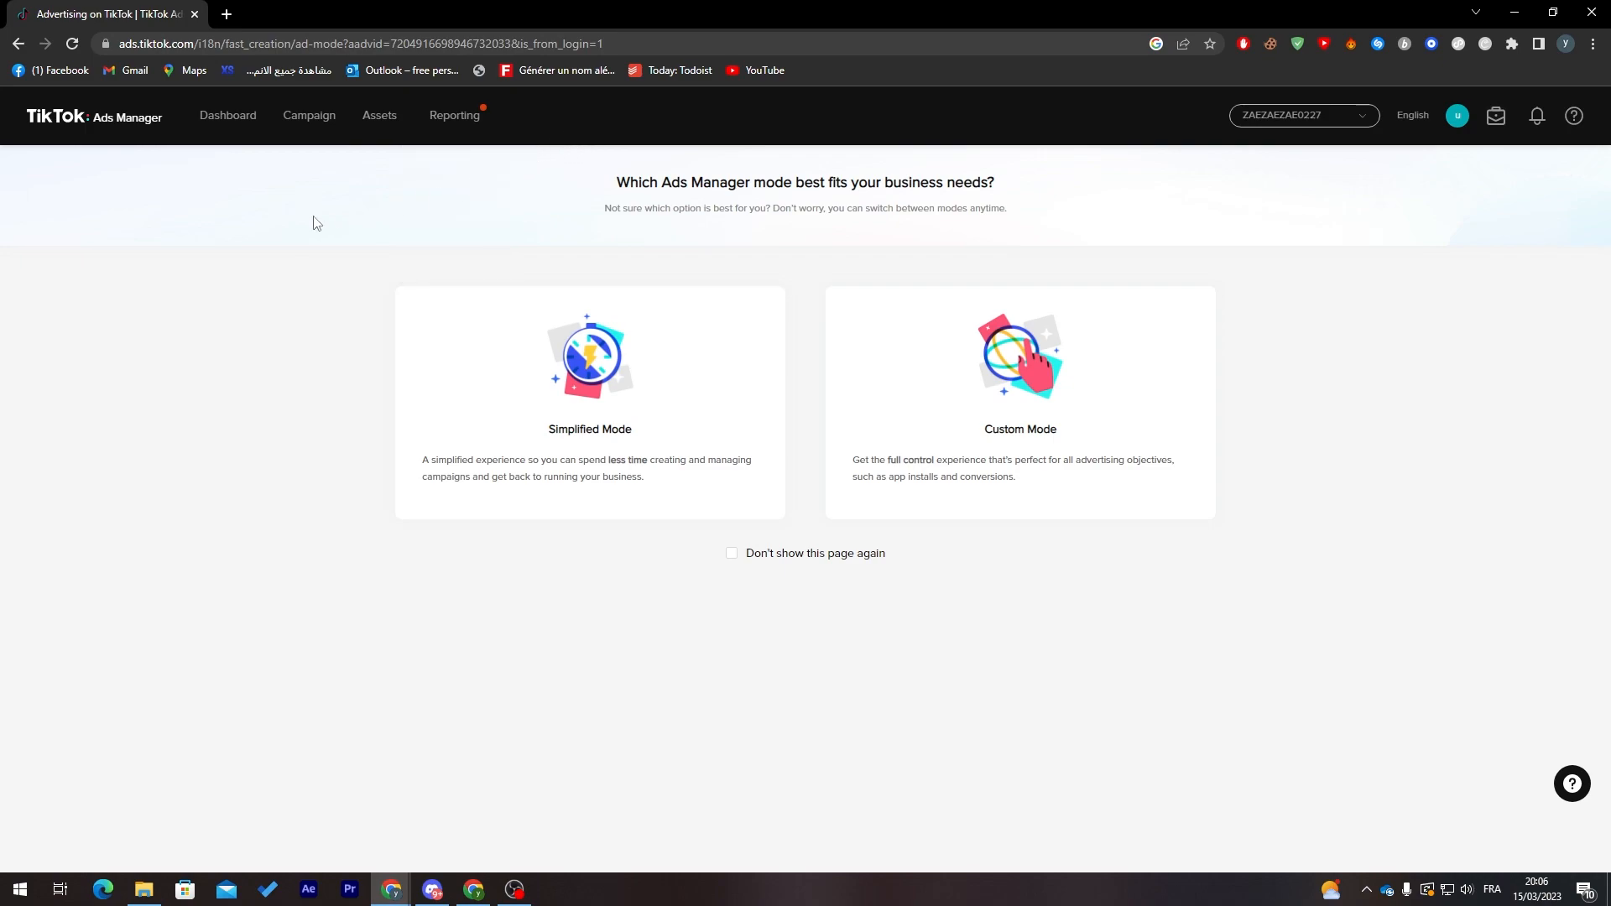
click(330, 123)
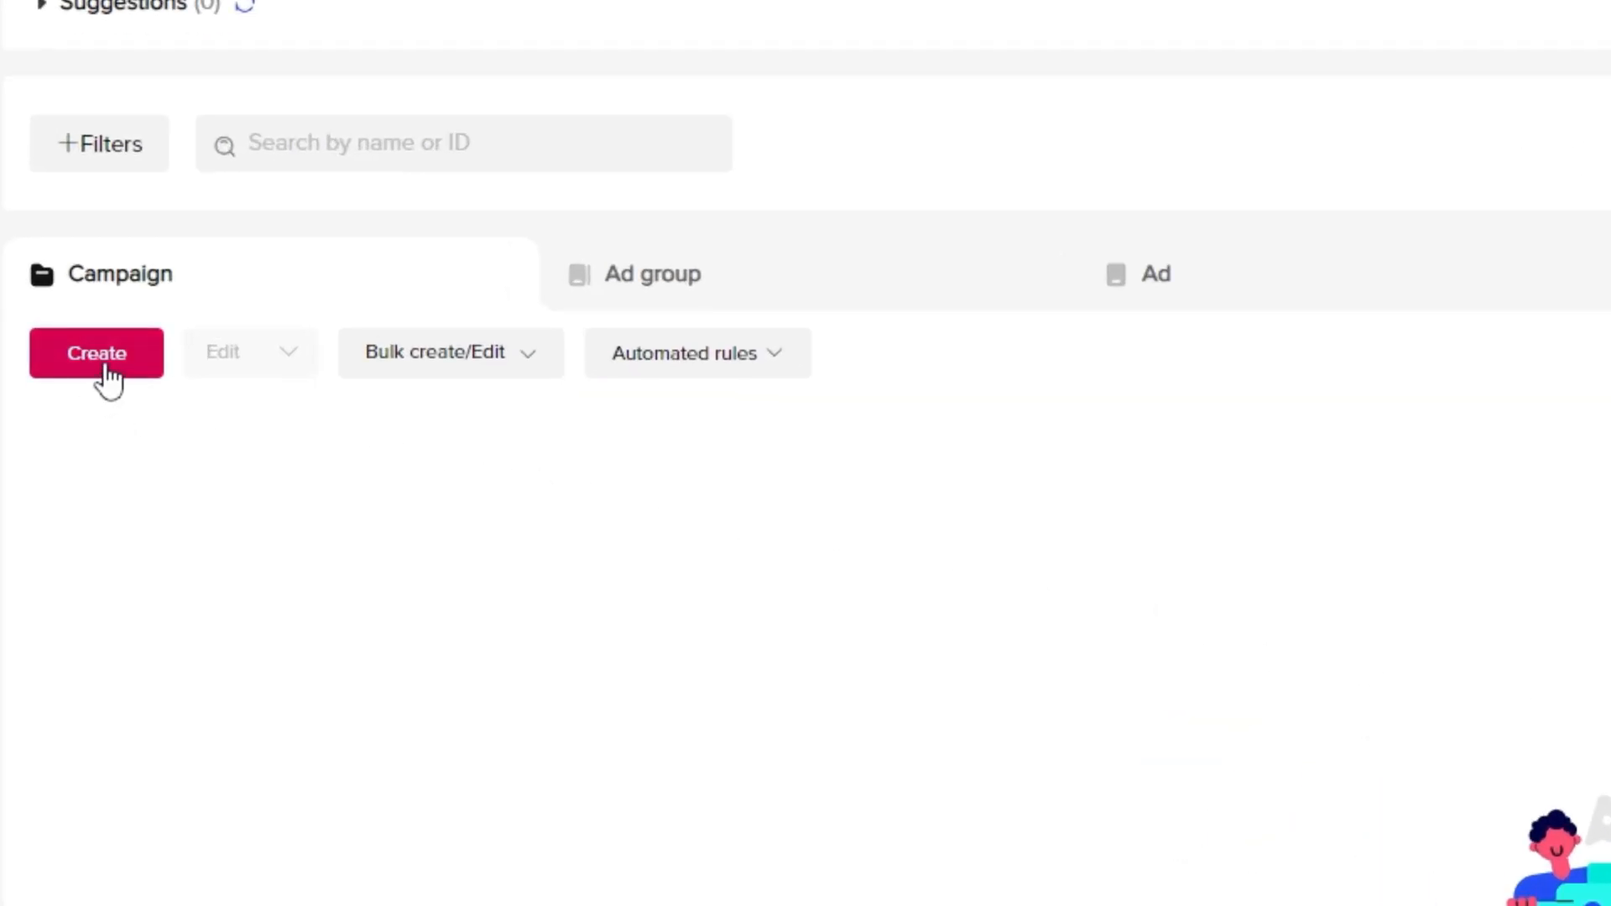
Create a new campaign, first in Simplified Mode, and confirm switching its setup to Custom Mode.
click(99, 365)
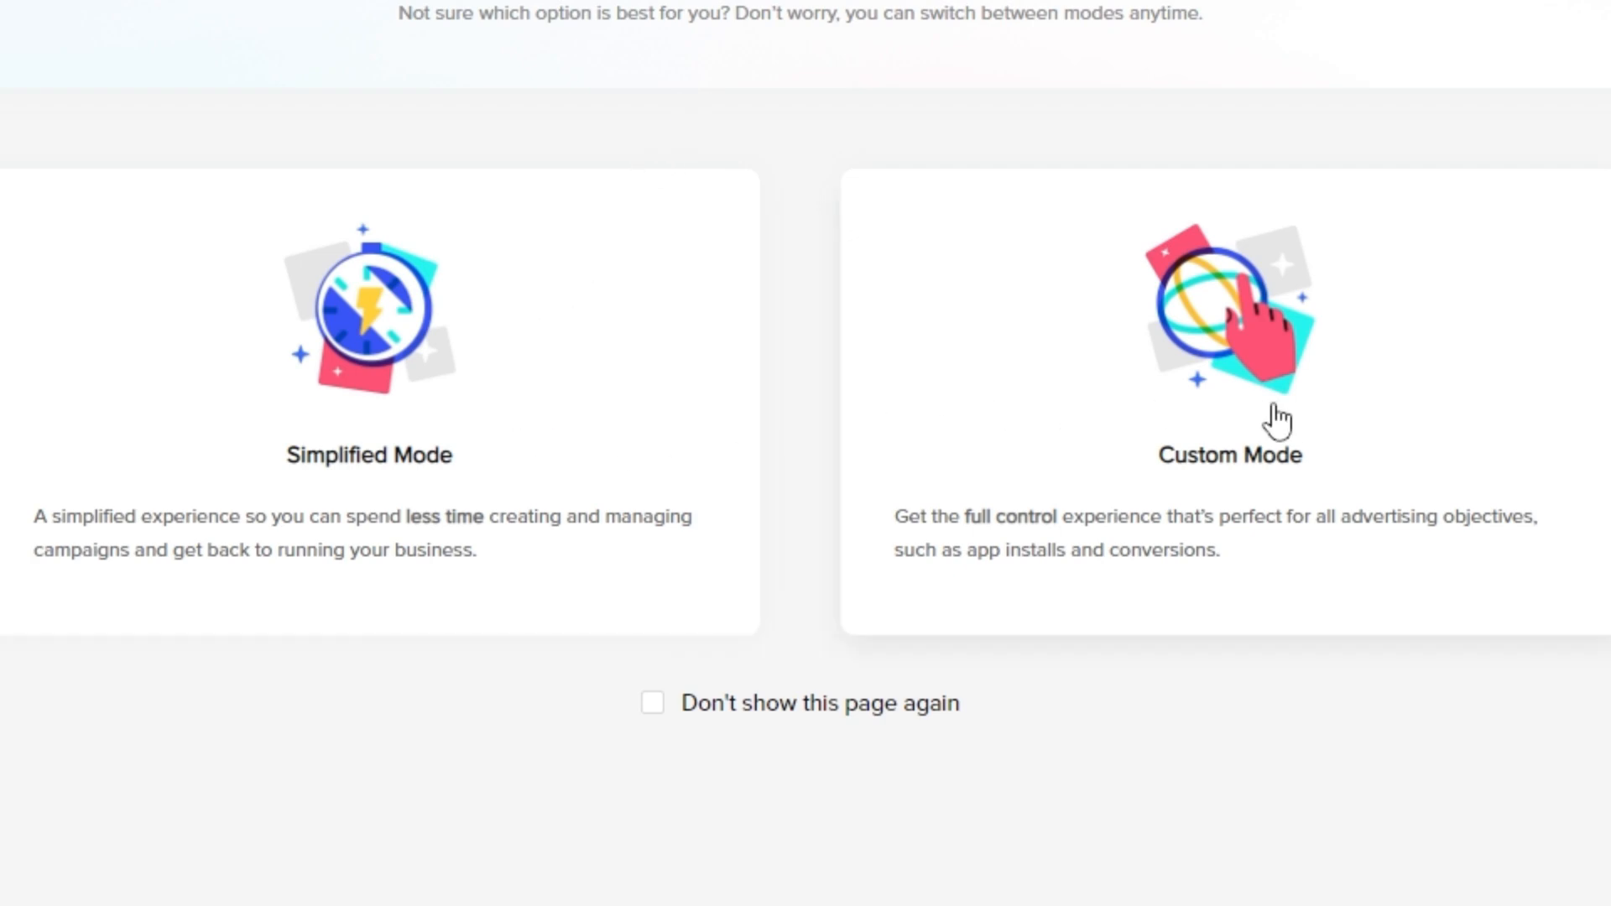
click(408, 395)
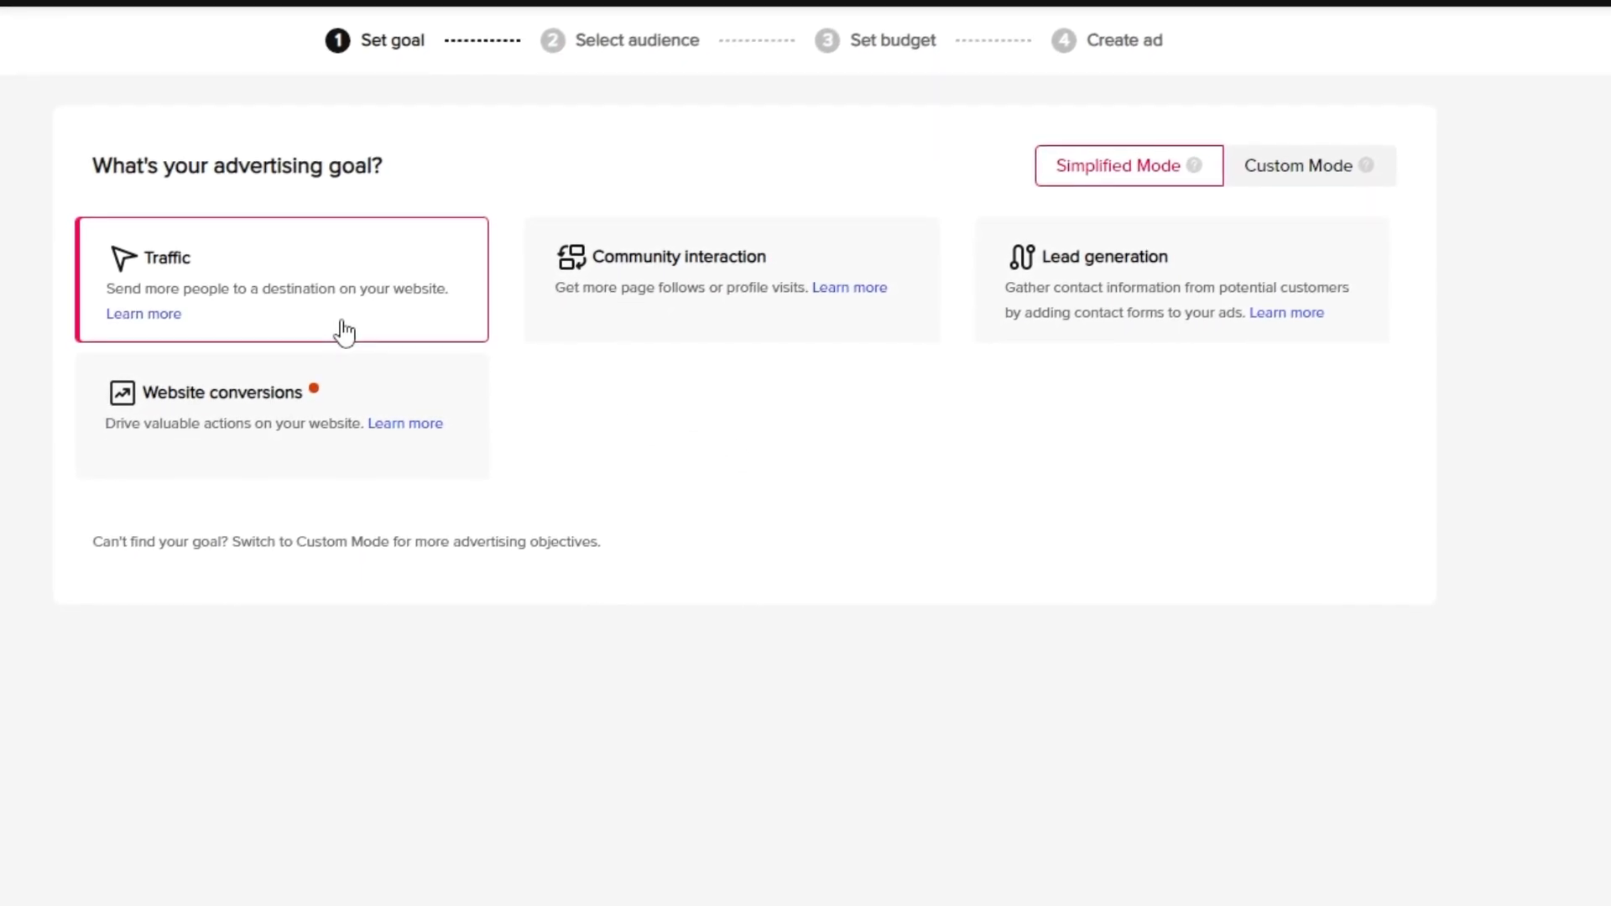
click(1279, 166)
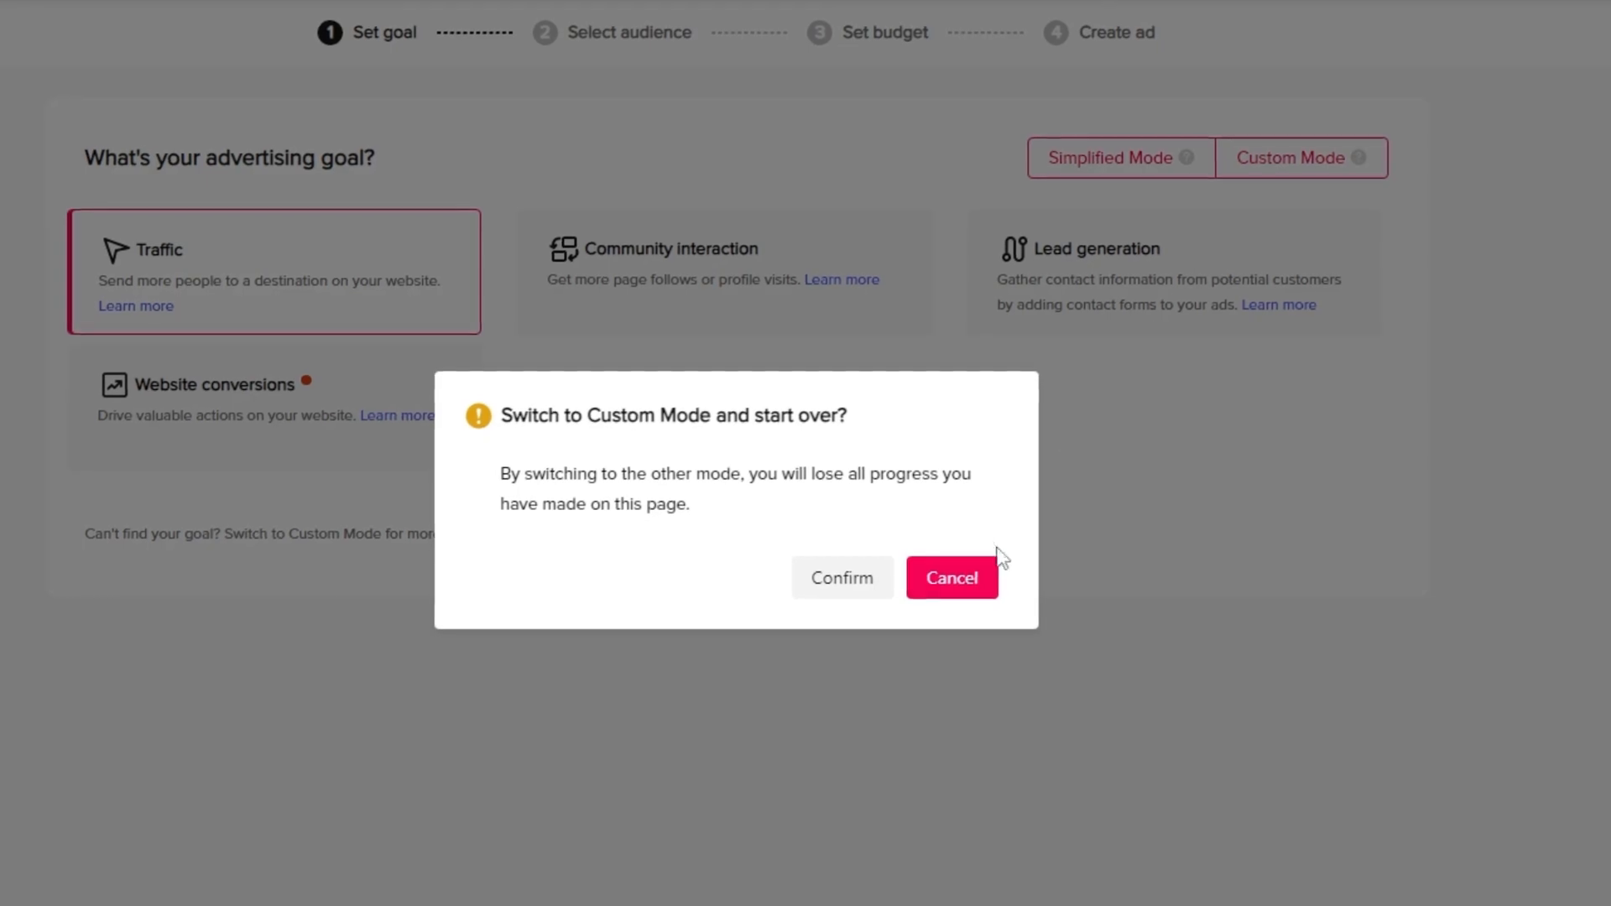
click(840, 576)
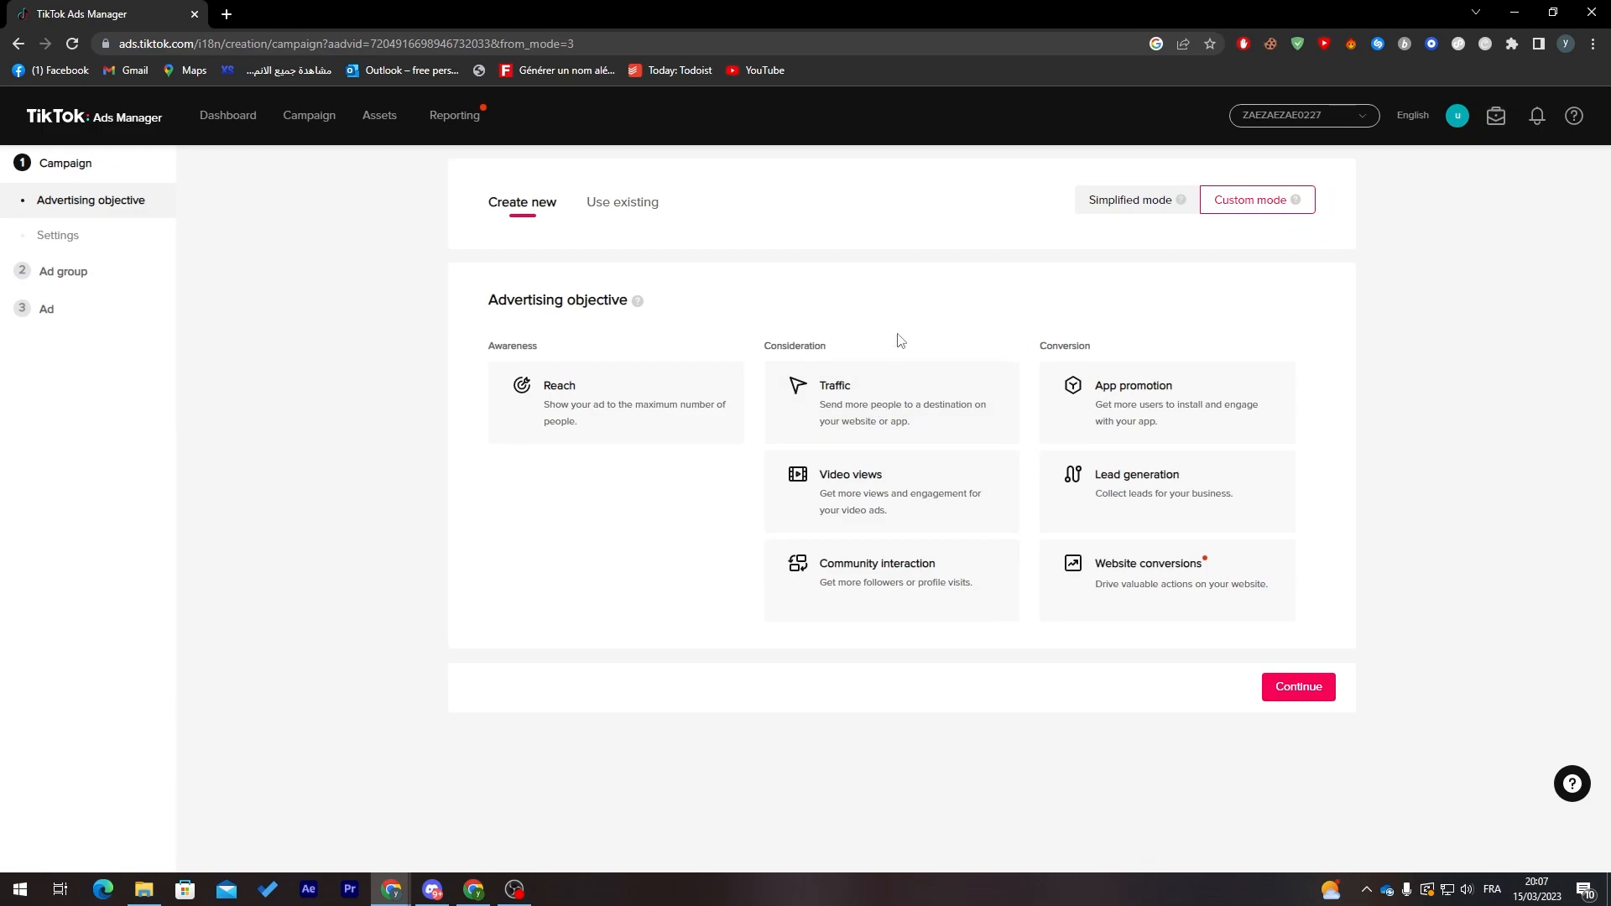
Choose Traffic as the advertising objective and name the campaign "Compain for tutorial".
click(883, 398)
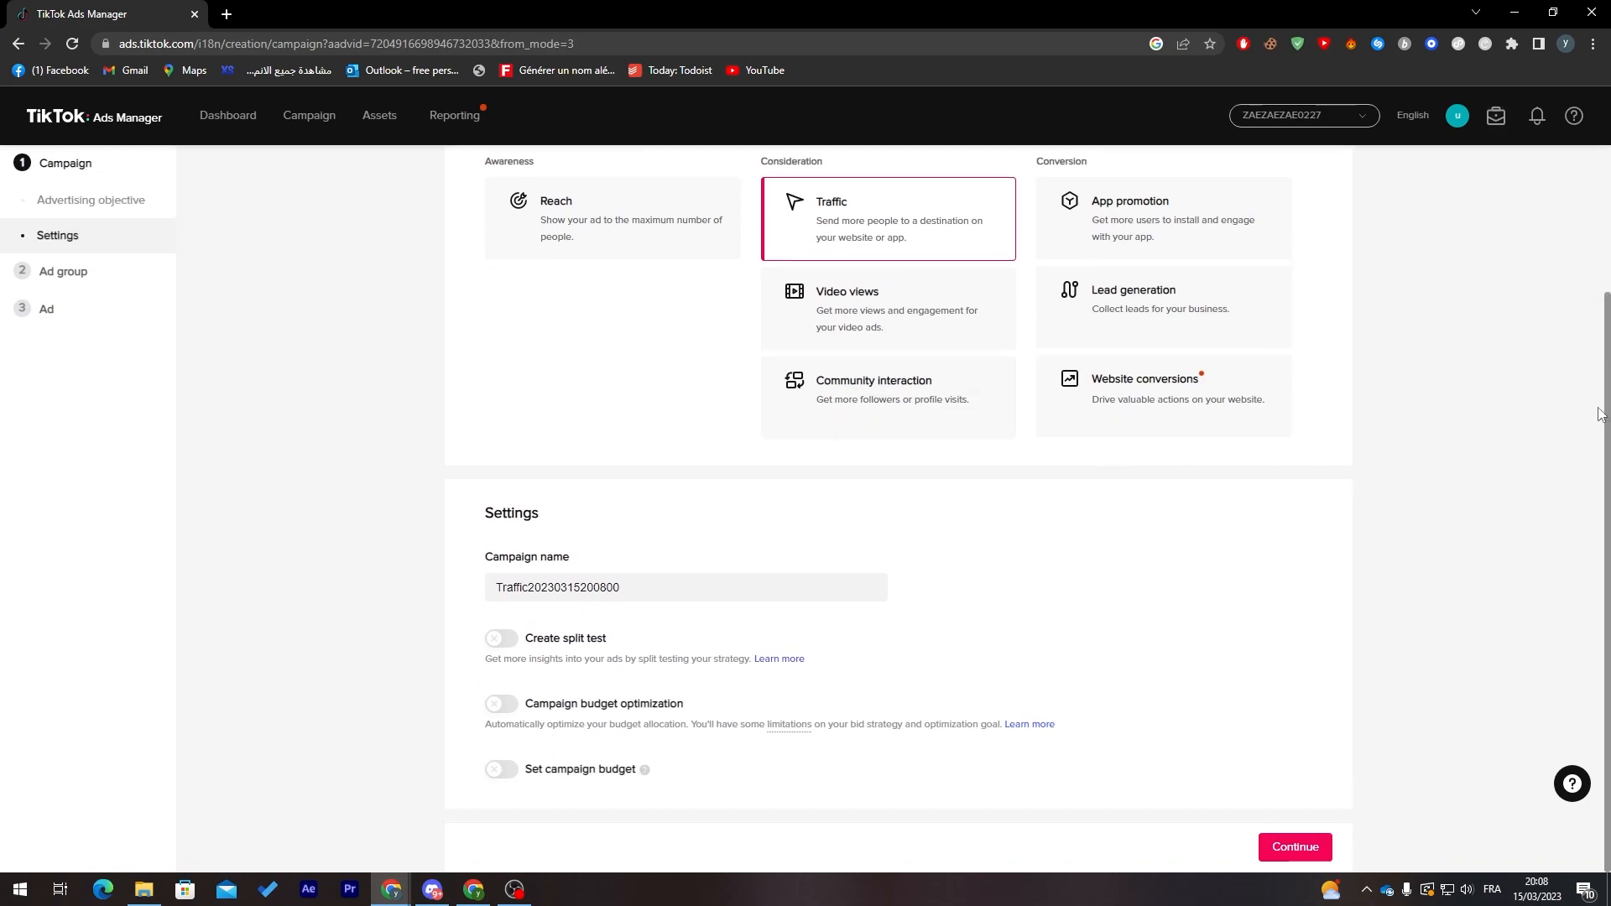
click(721, 584)
key(ctrl+a)
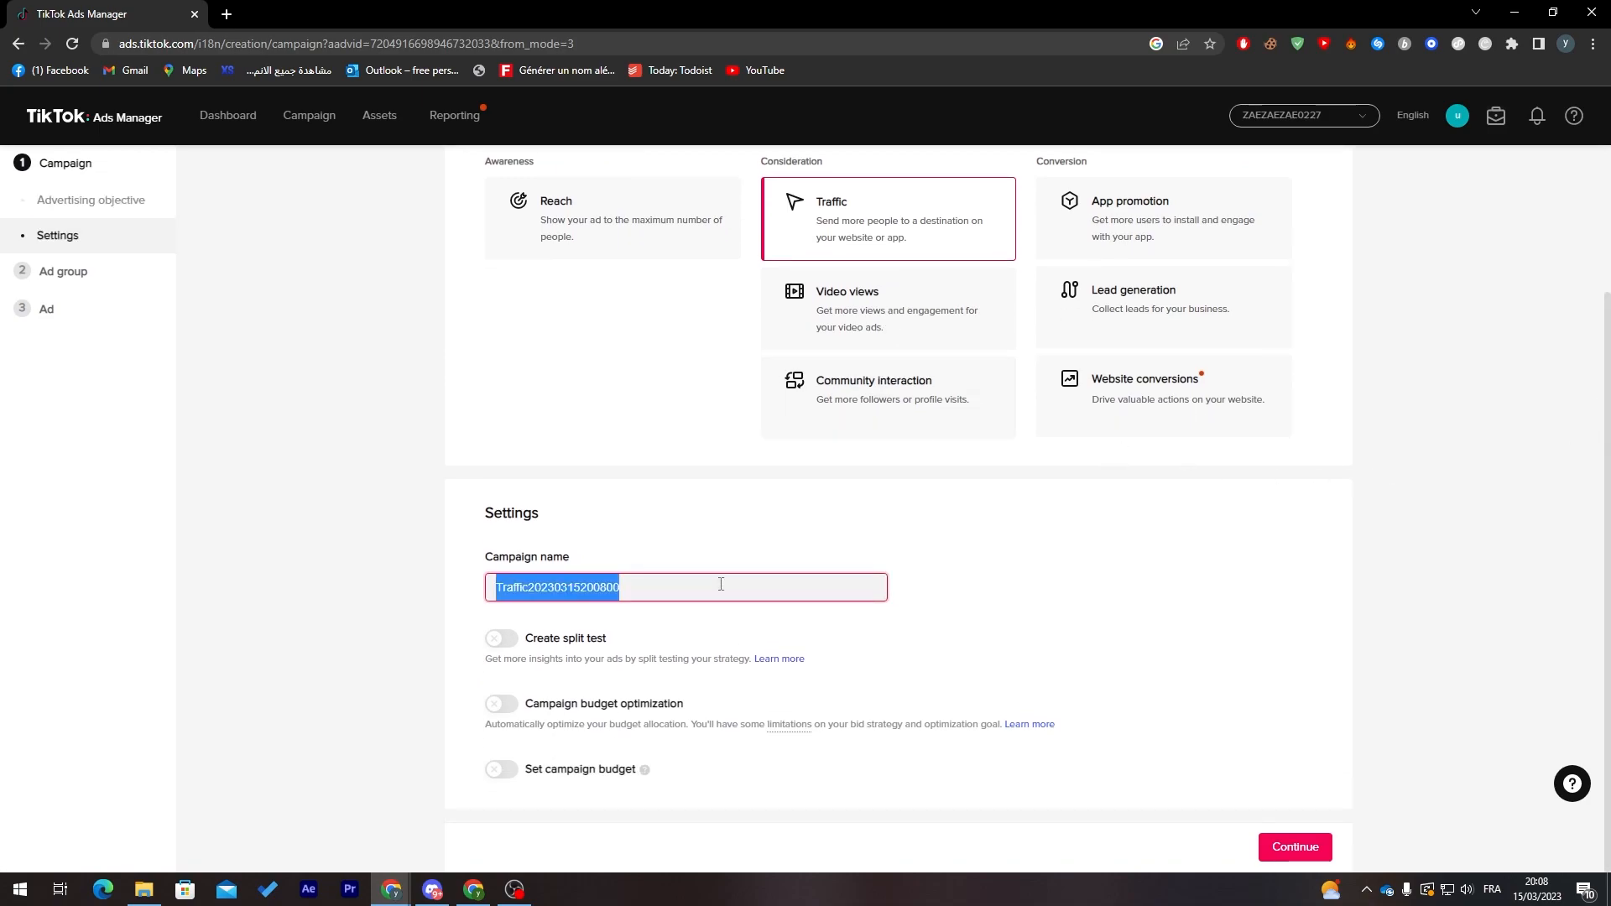
text(Compain for tu)
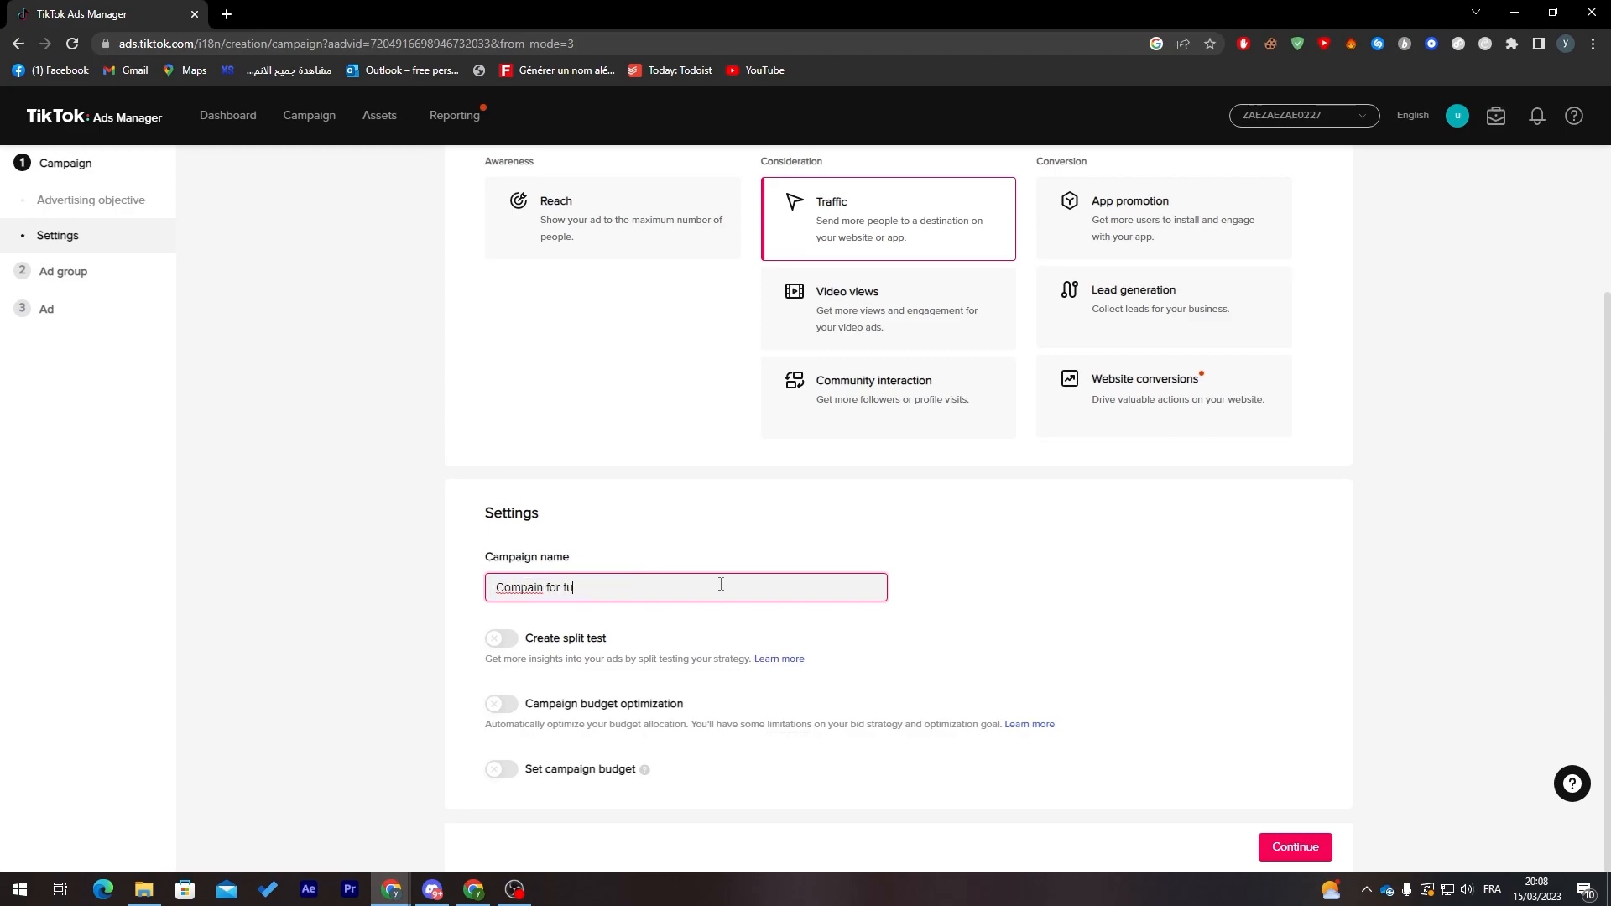
click(506, 644)
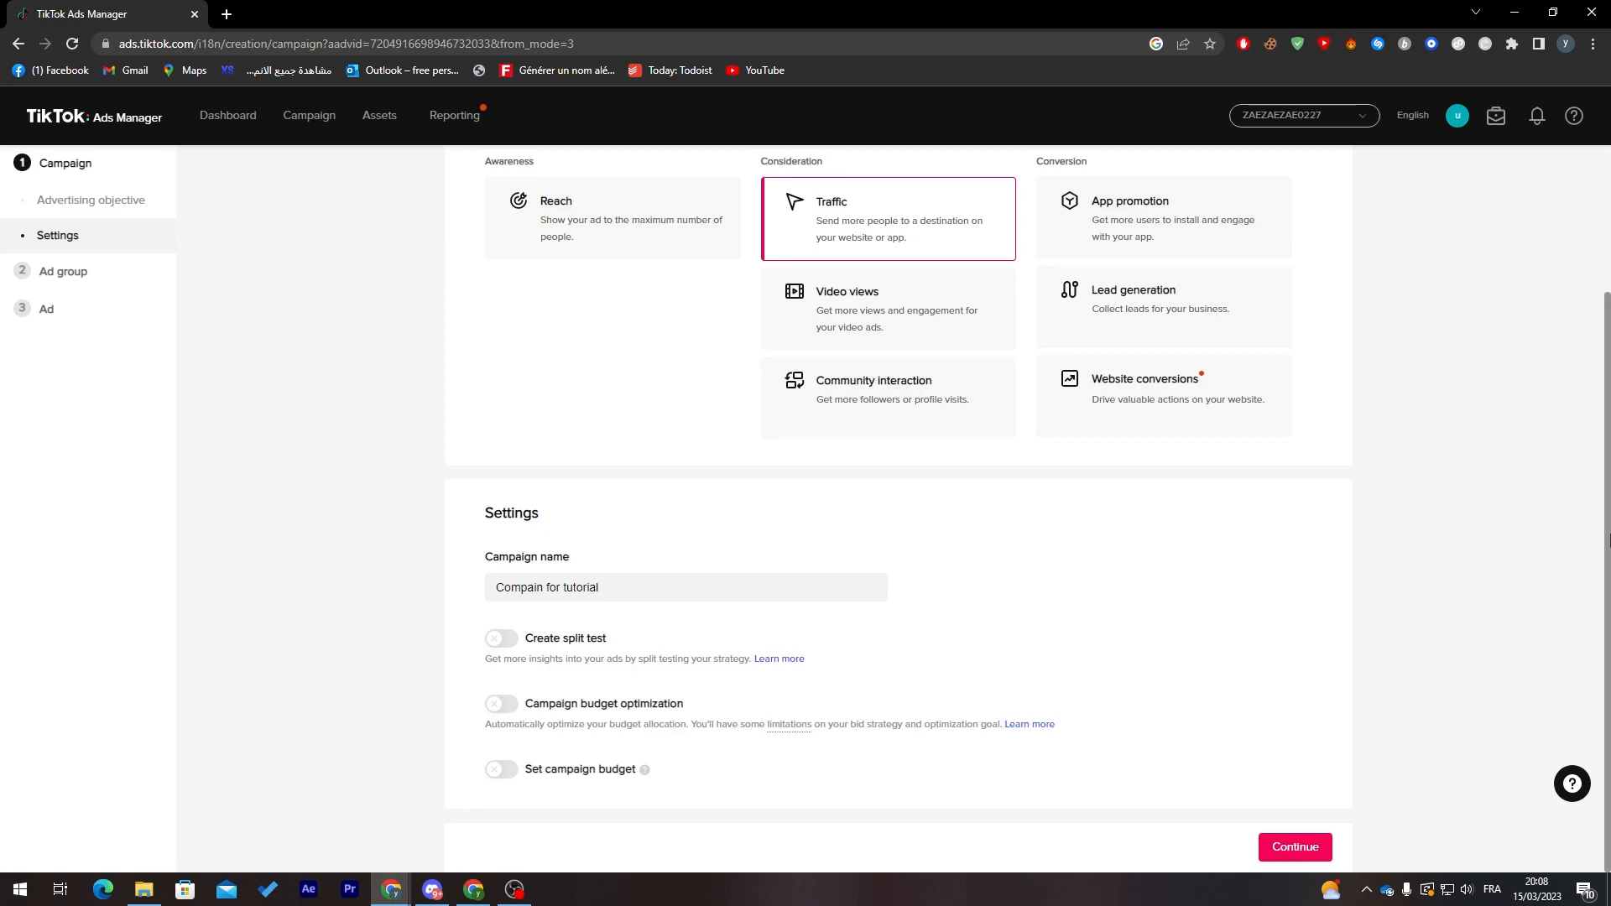
Enable campaign budget optimization with a daily budget of 500.00 MAD and continue to the ad group settings.
click(501, 705)
scroll(1517, 552, down, 1)
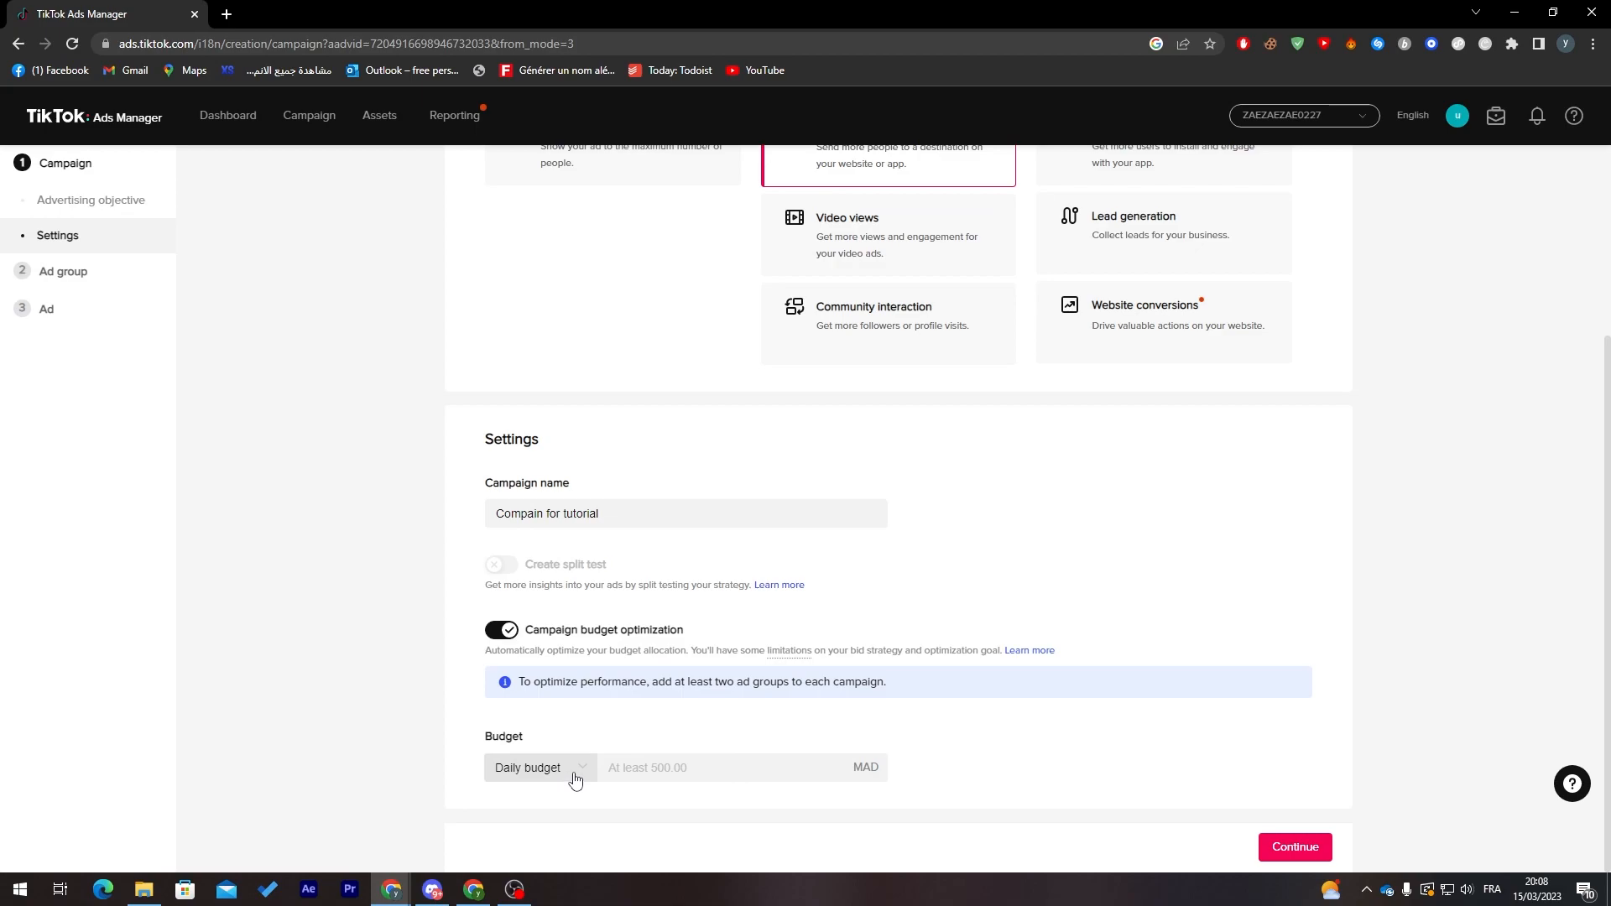
click(613, 767)
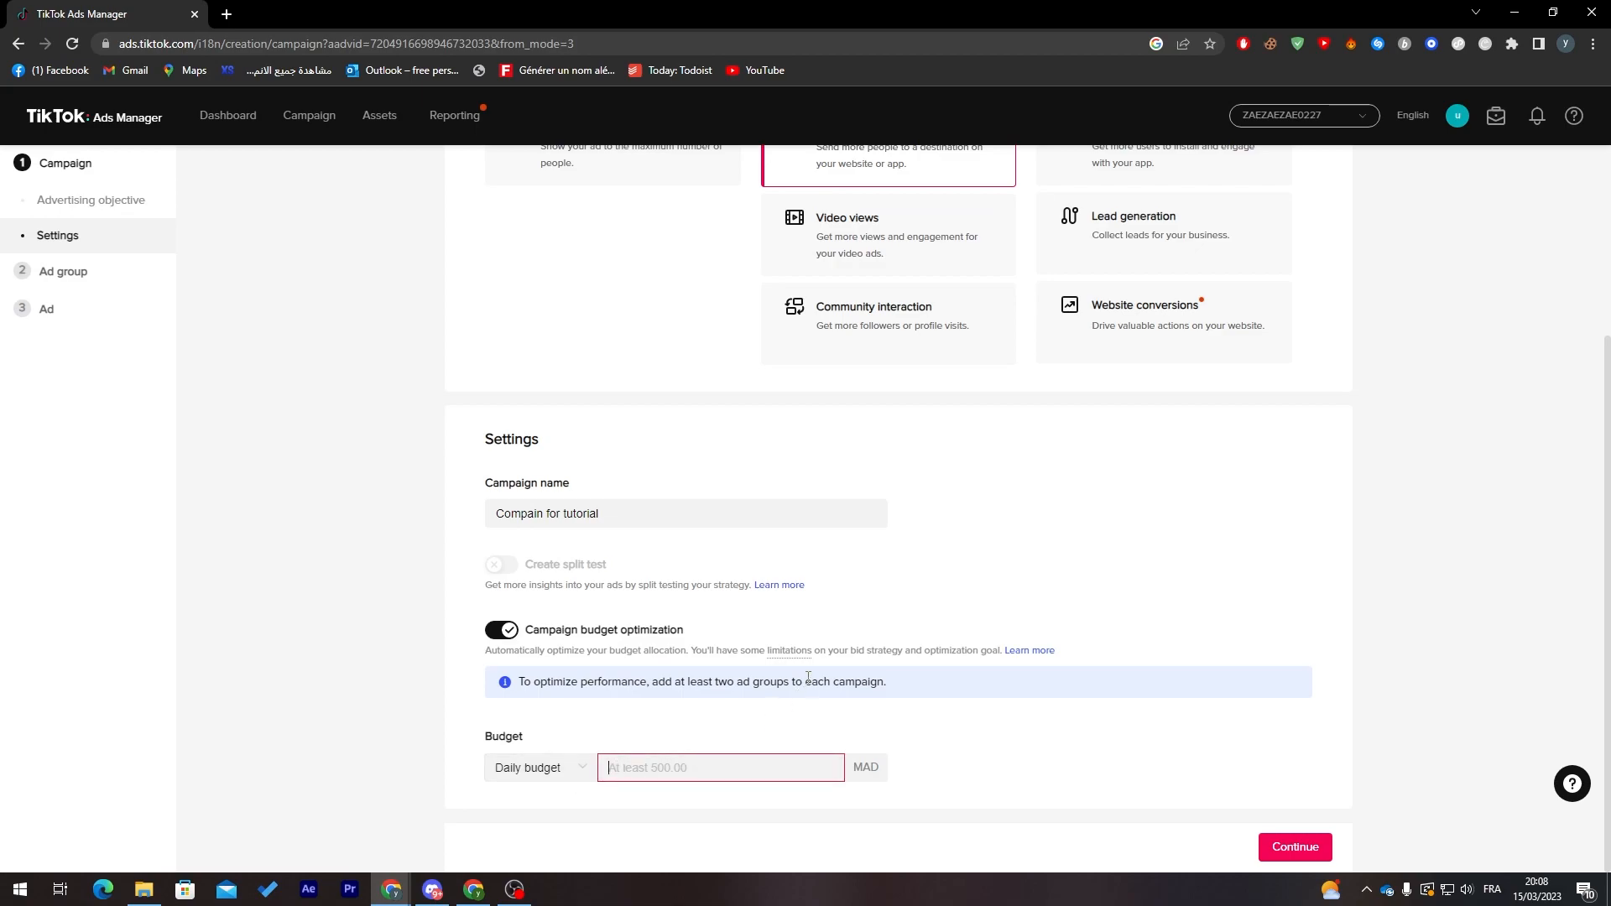
text(50)
click(1000, 731)
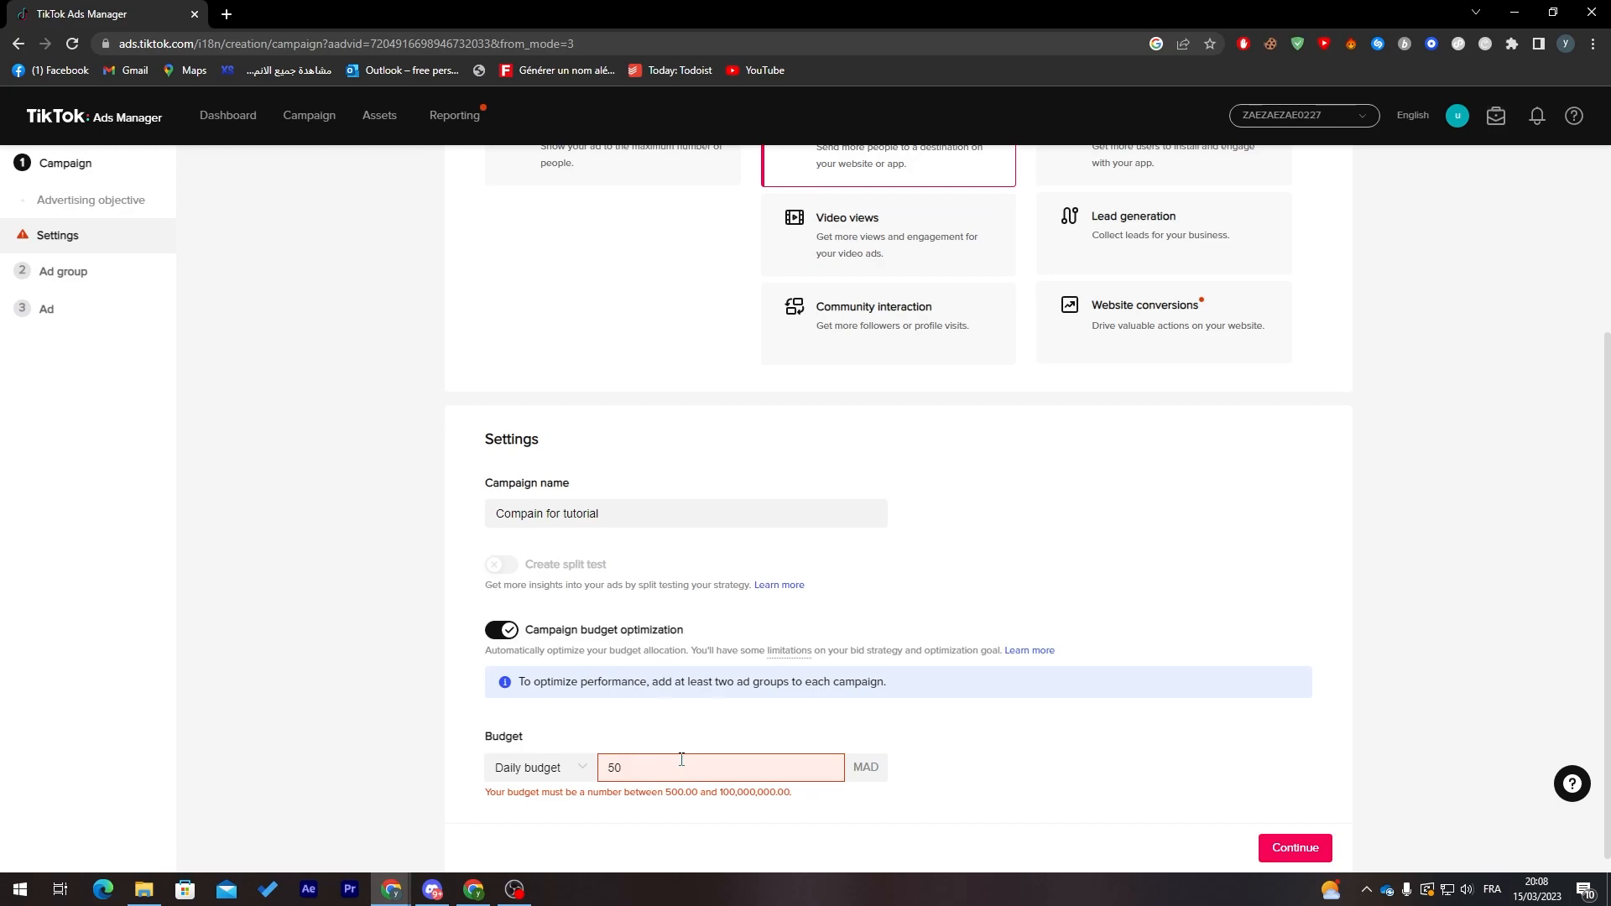
click(1194, 738)
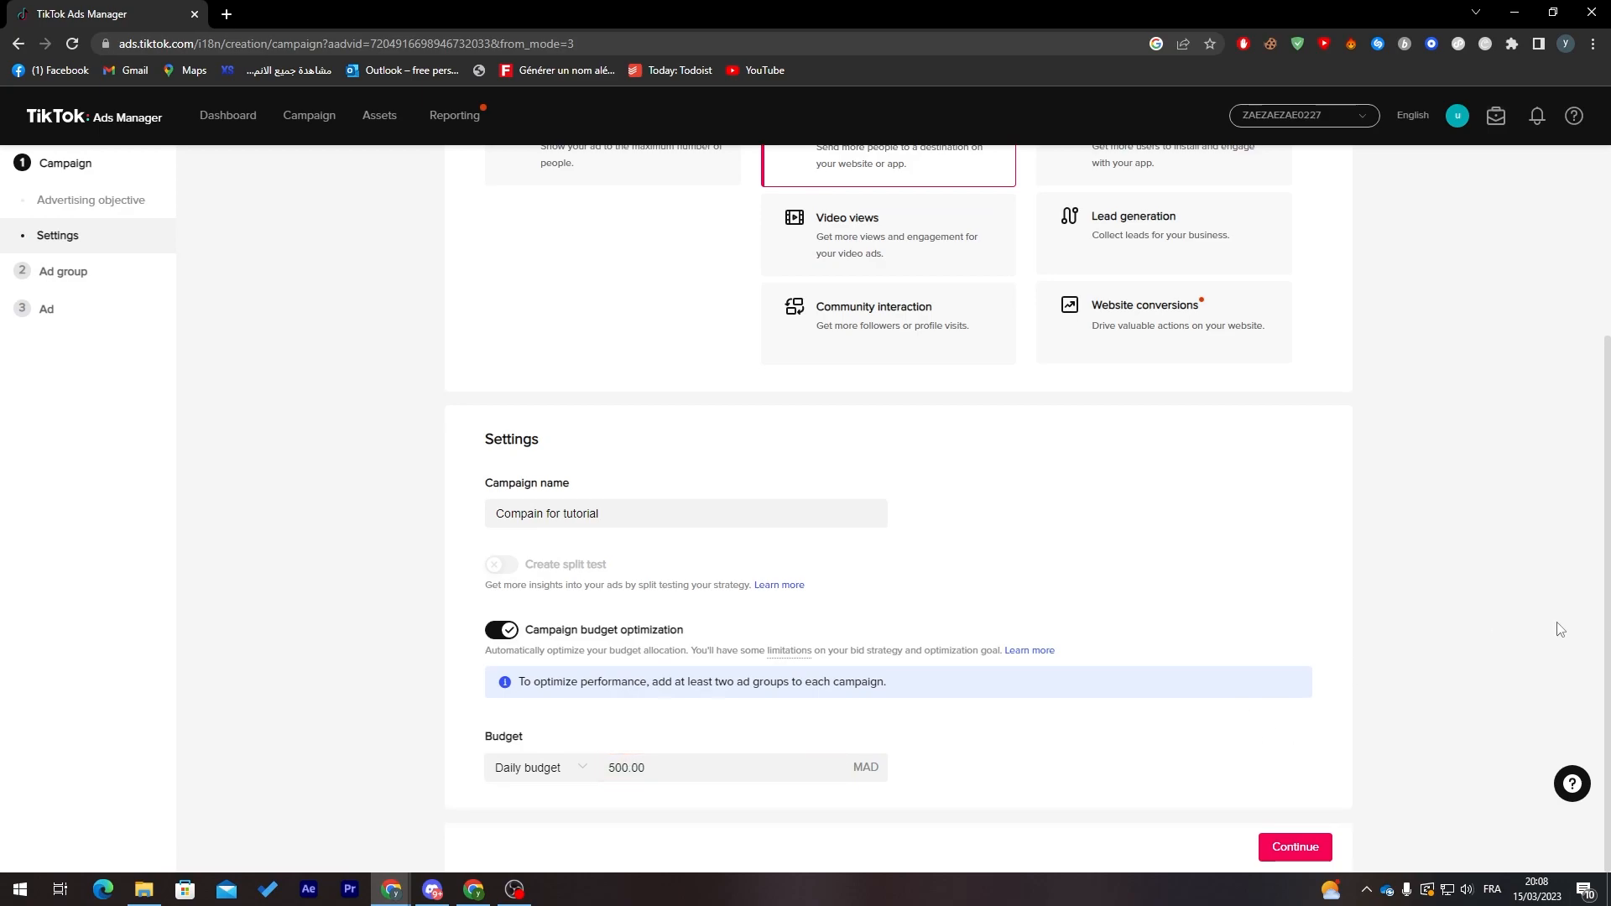
click(1294, 847)
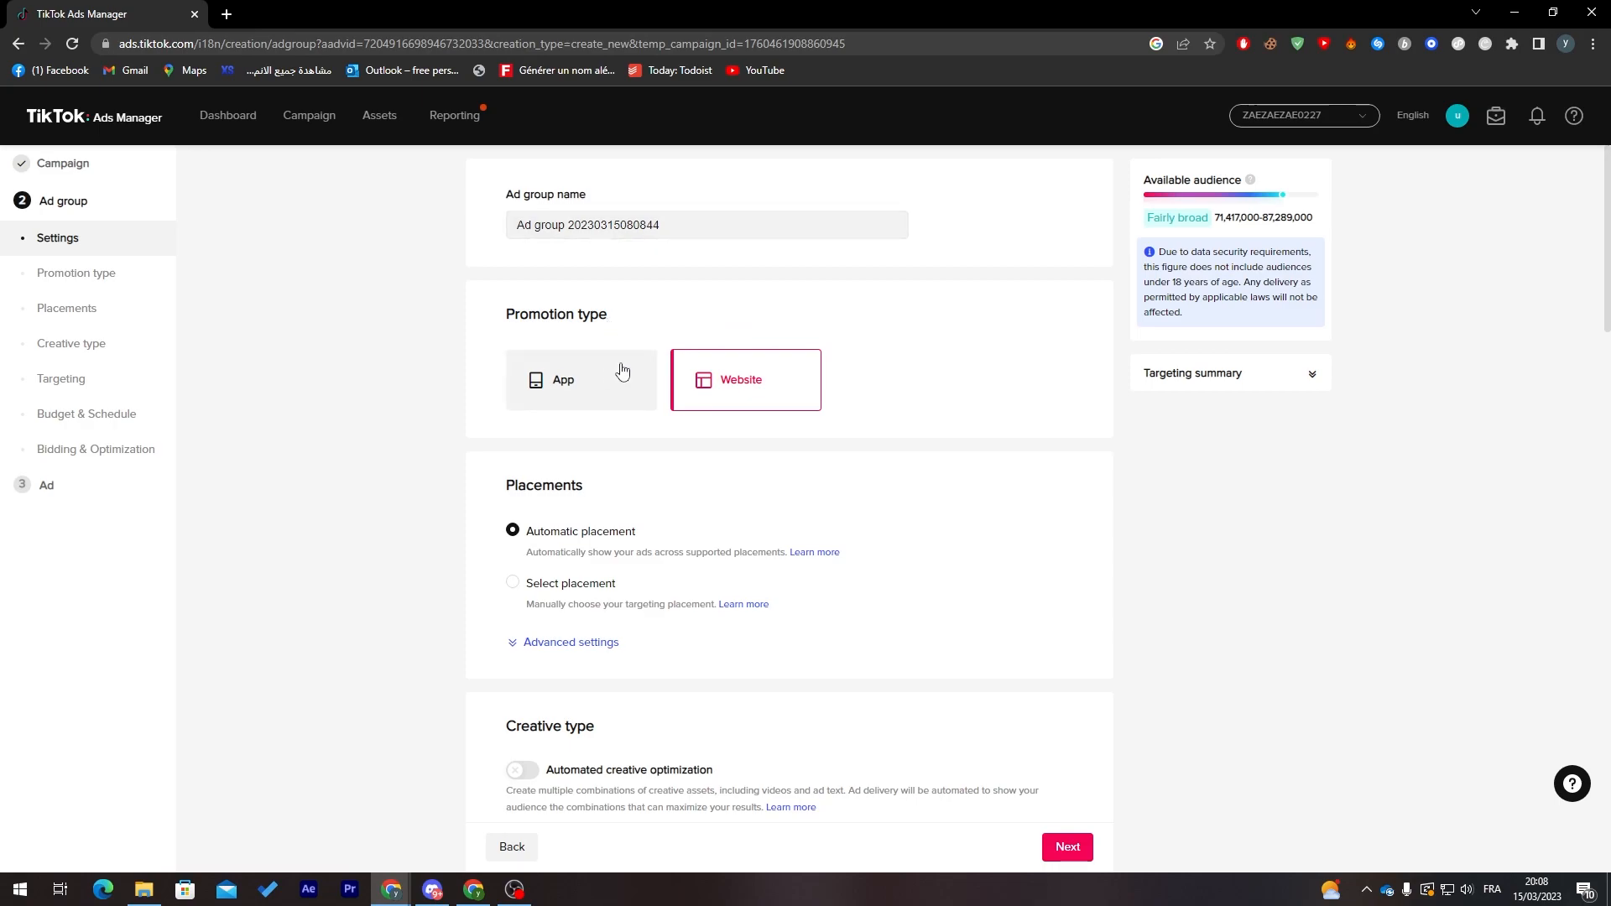
Try the App promotion type and look at its app selection, and set the promotion type back to Website.
click(628, 396)
click(622, 500)
click(708, 385)
click(545, 383)
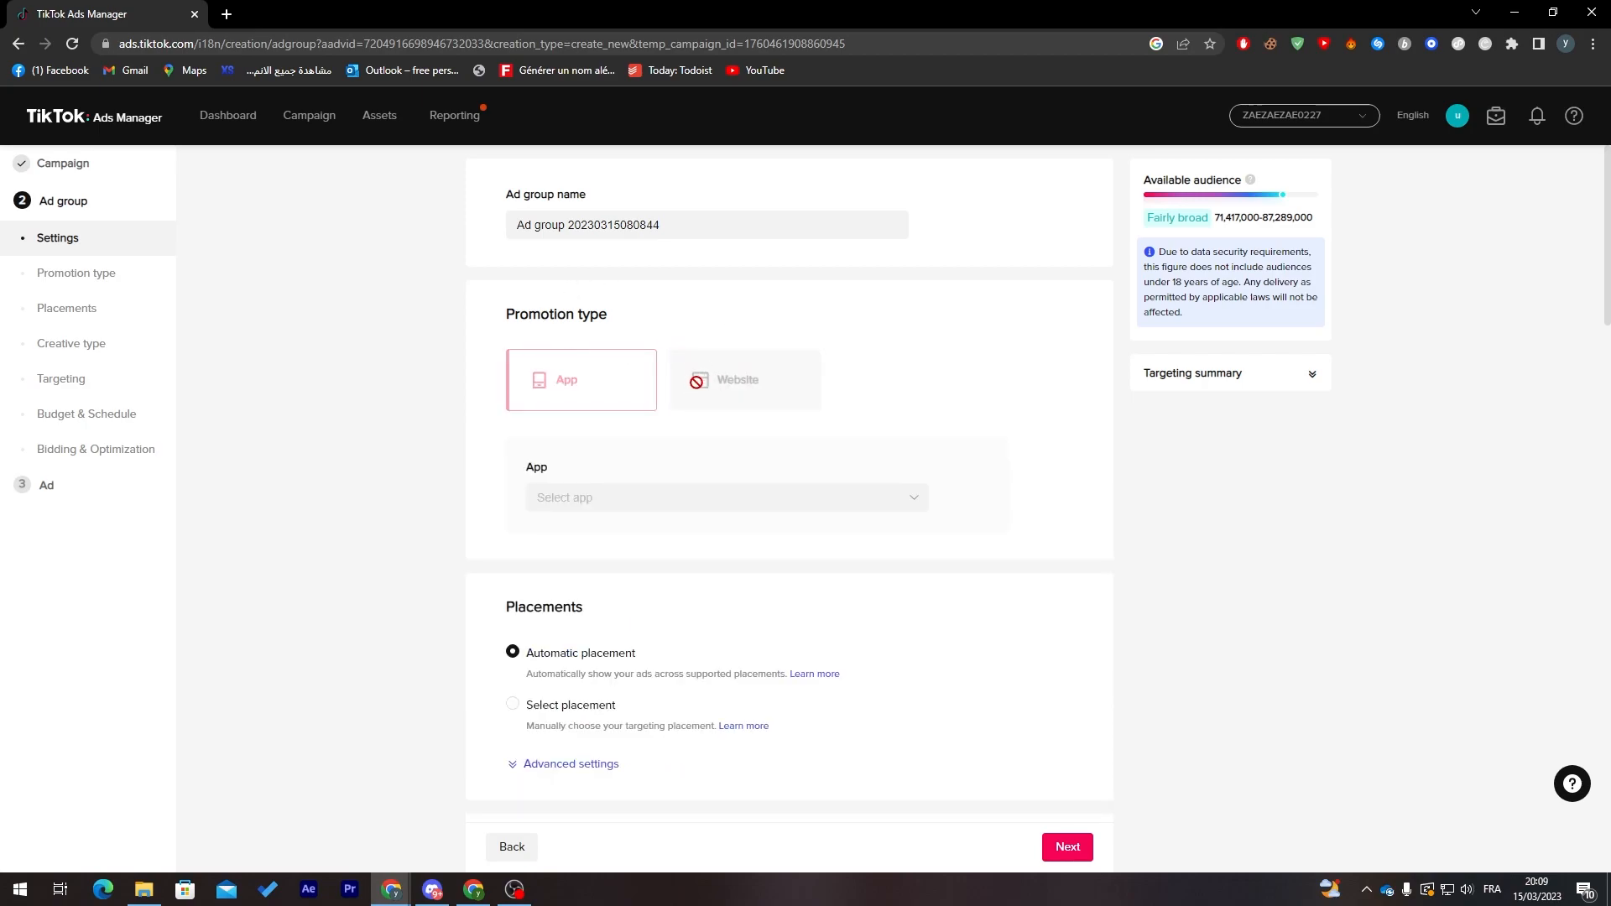
click(593, 501)
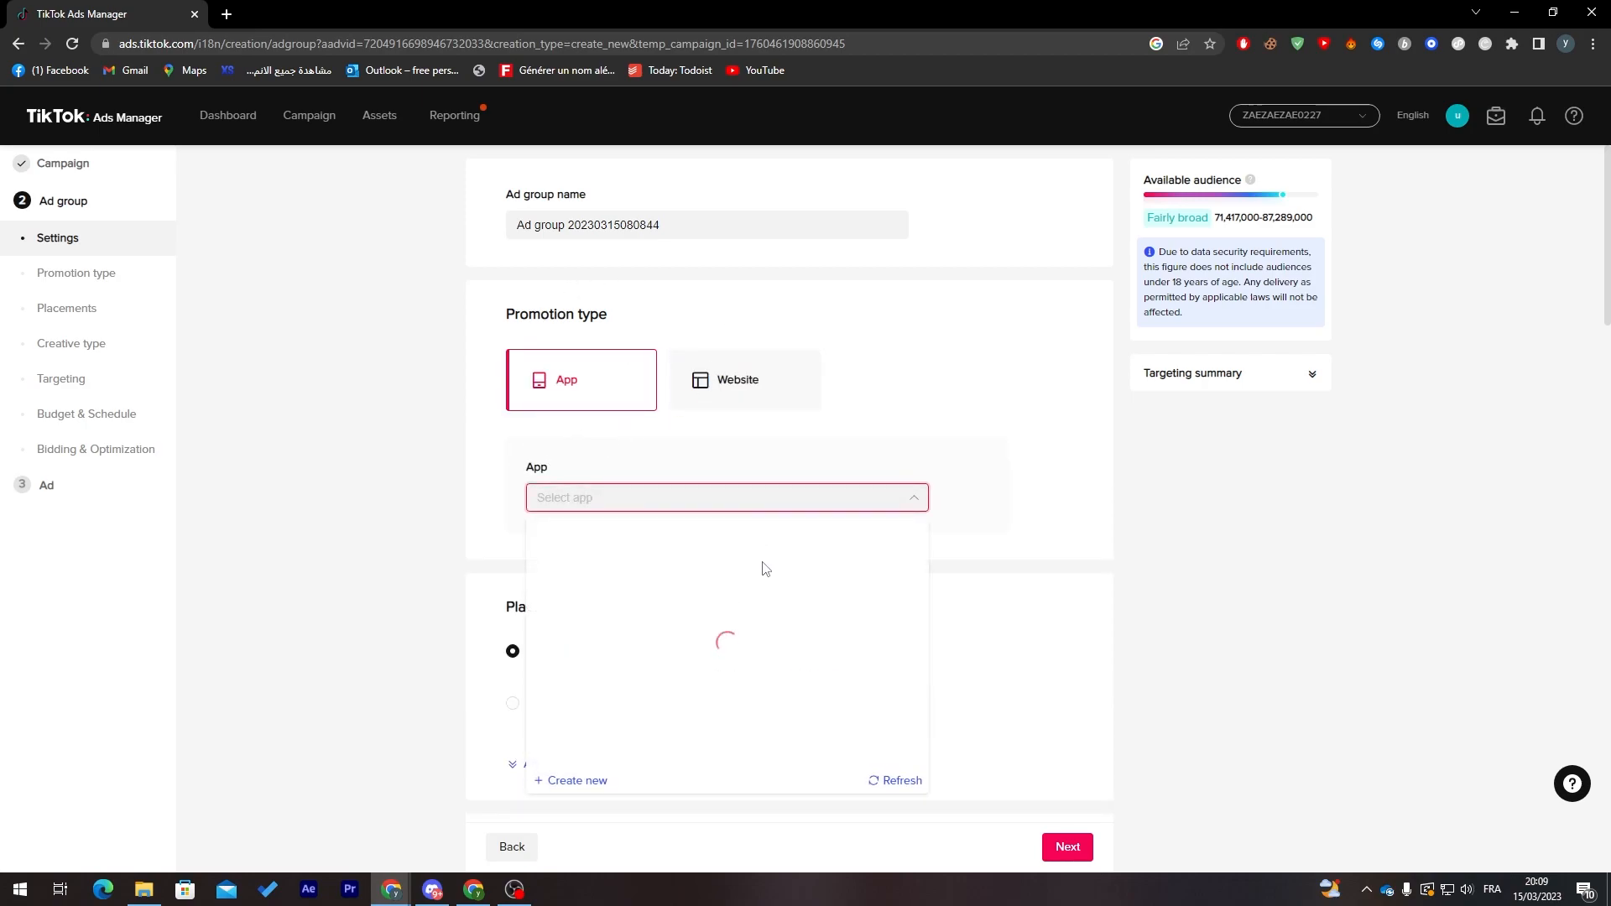
click(733, 433)
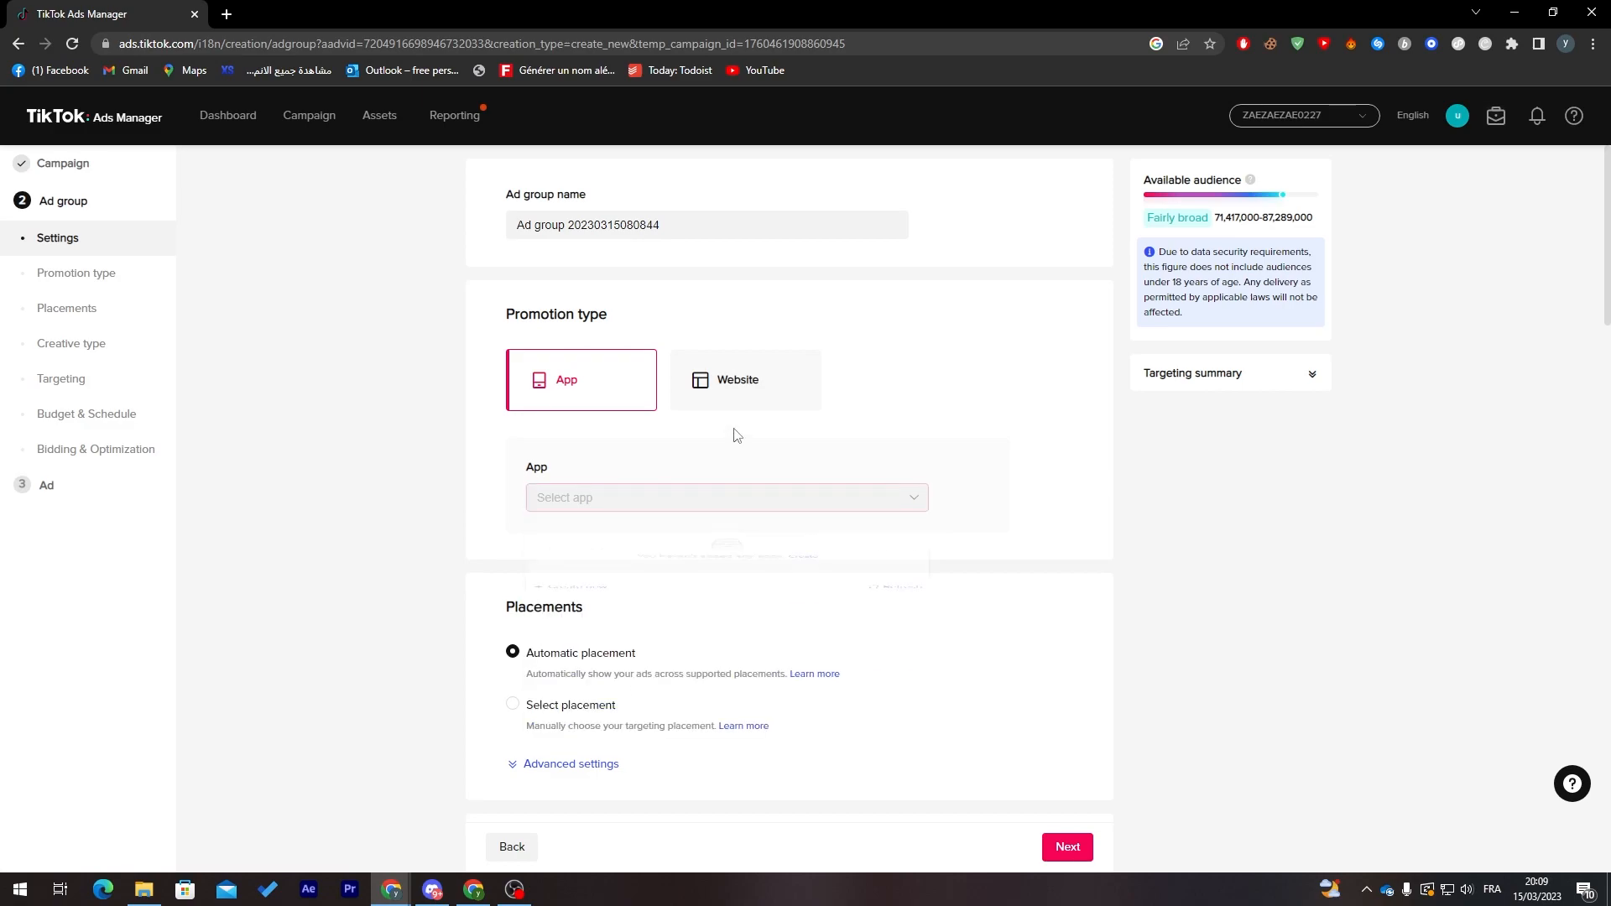
click(750, 387)
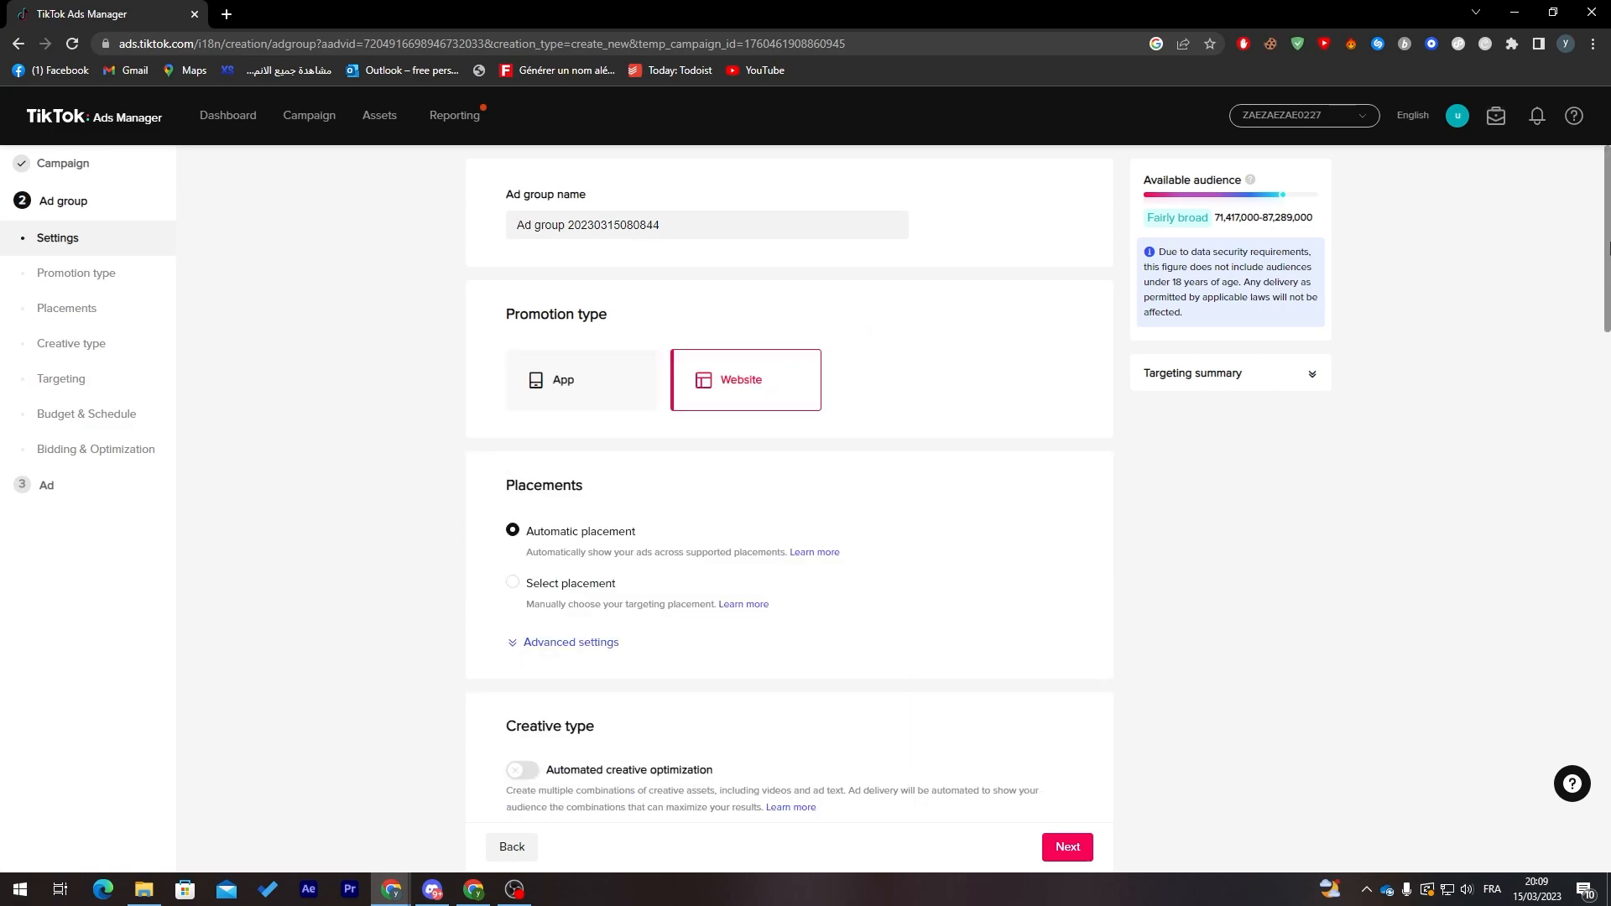
Select the ad placements manually, expand their advanced settings, and exclude Pangle so only TikTok is used.
drag(1610, 248, 1610, 300)
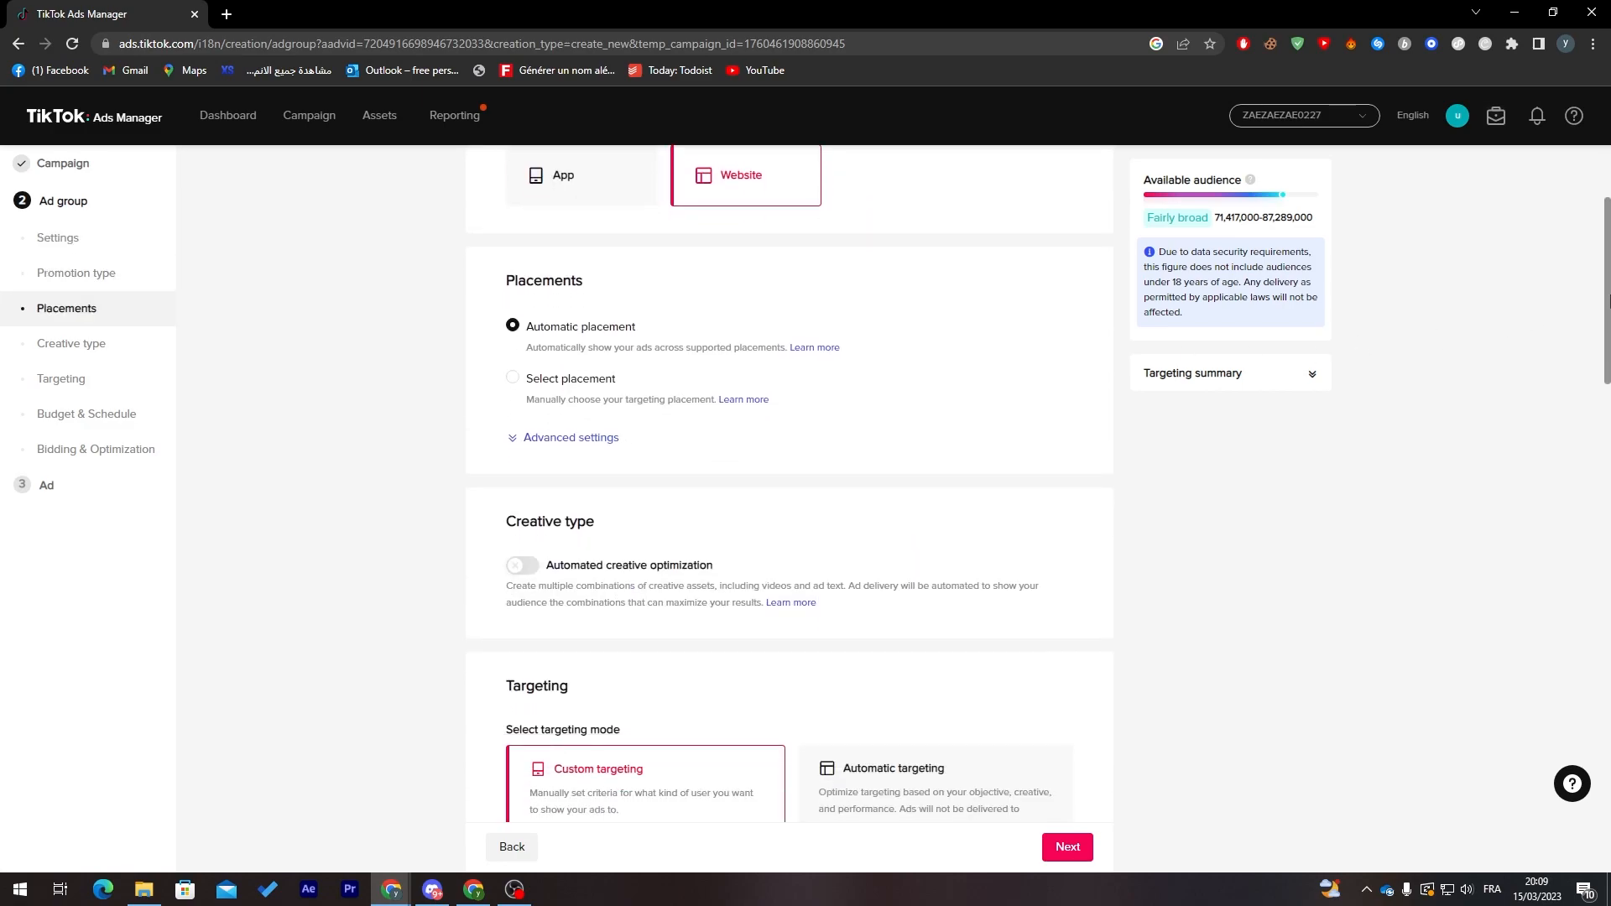
click(612, 387)
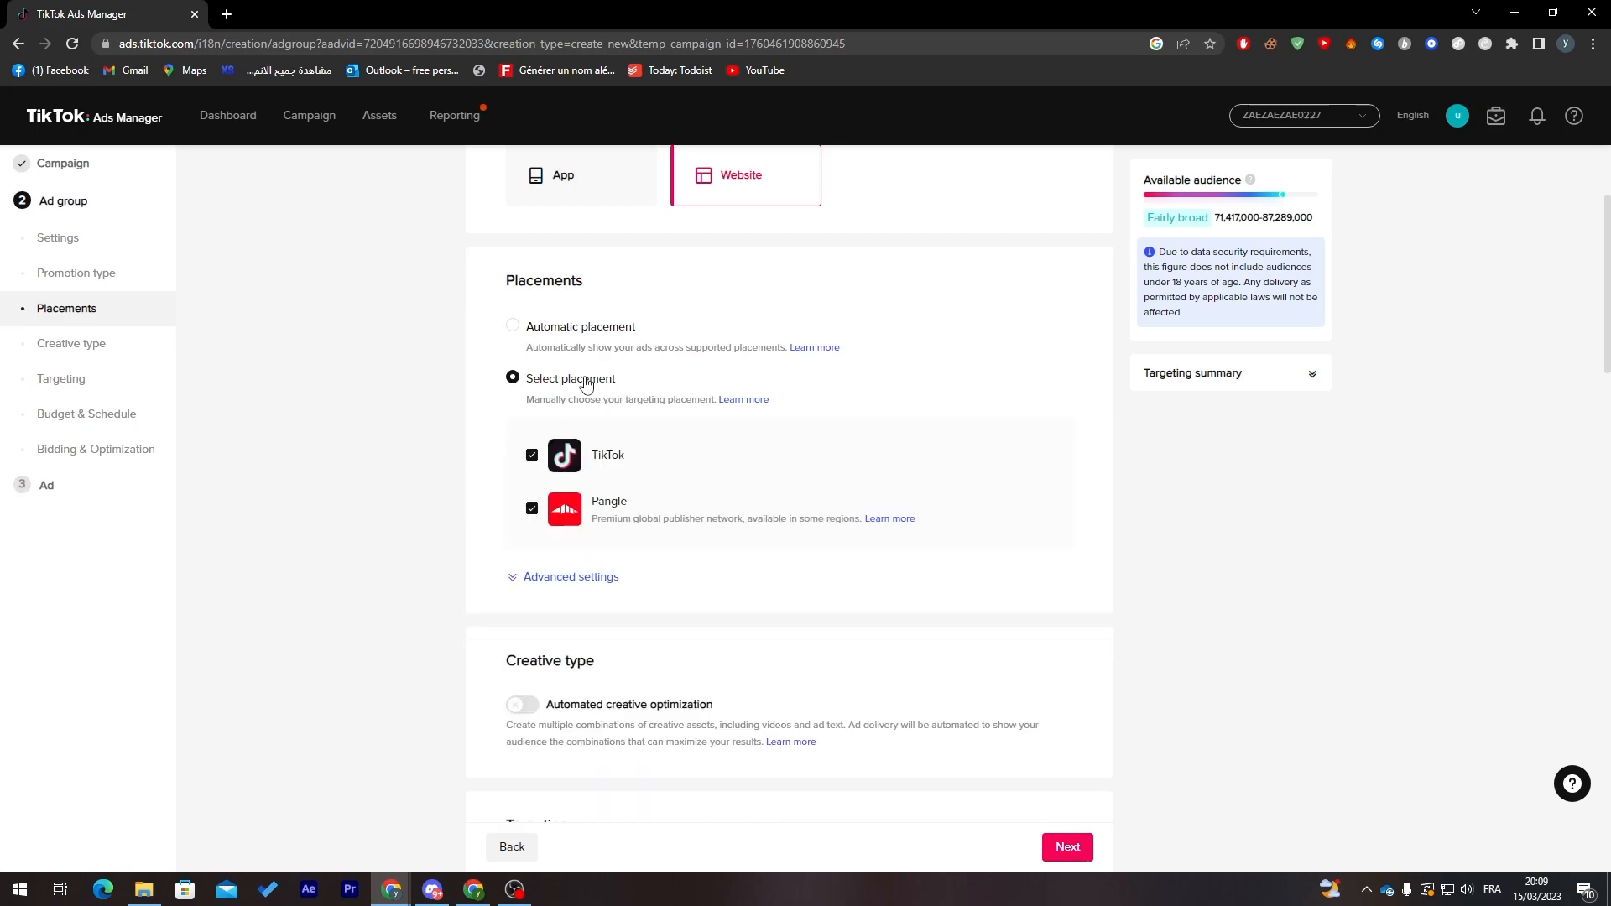
click(562, 578)
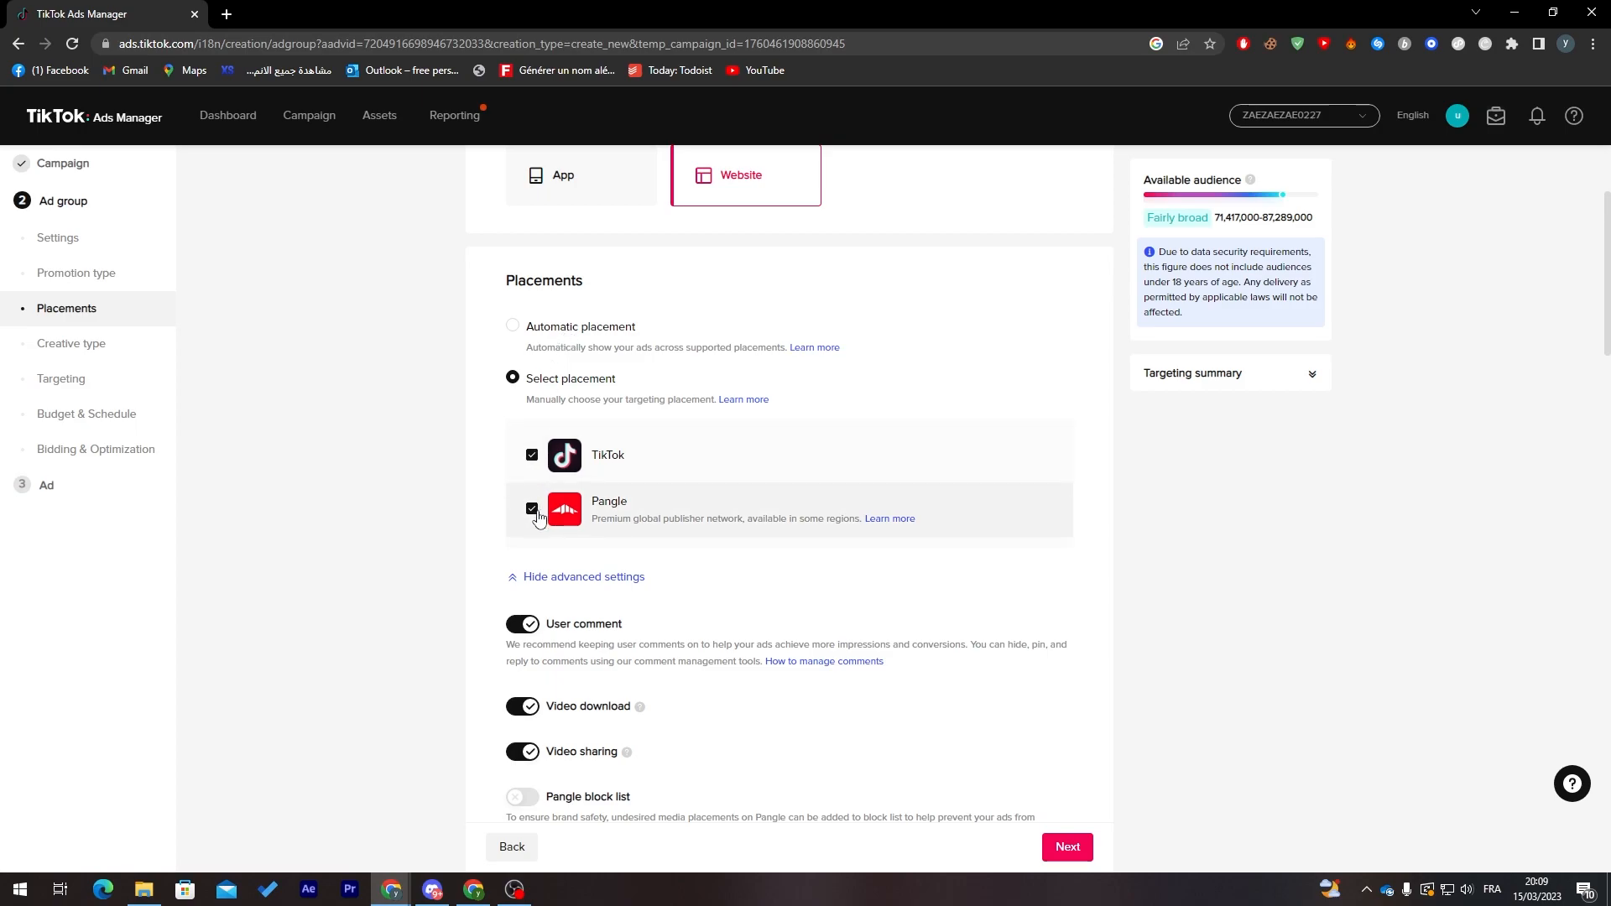
click(532, 510)
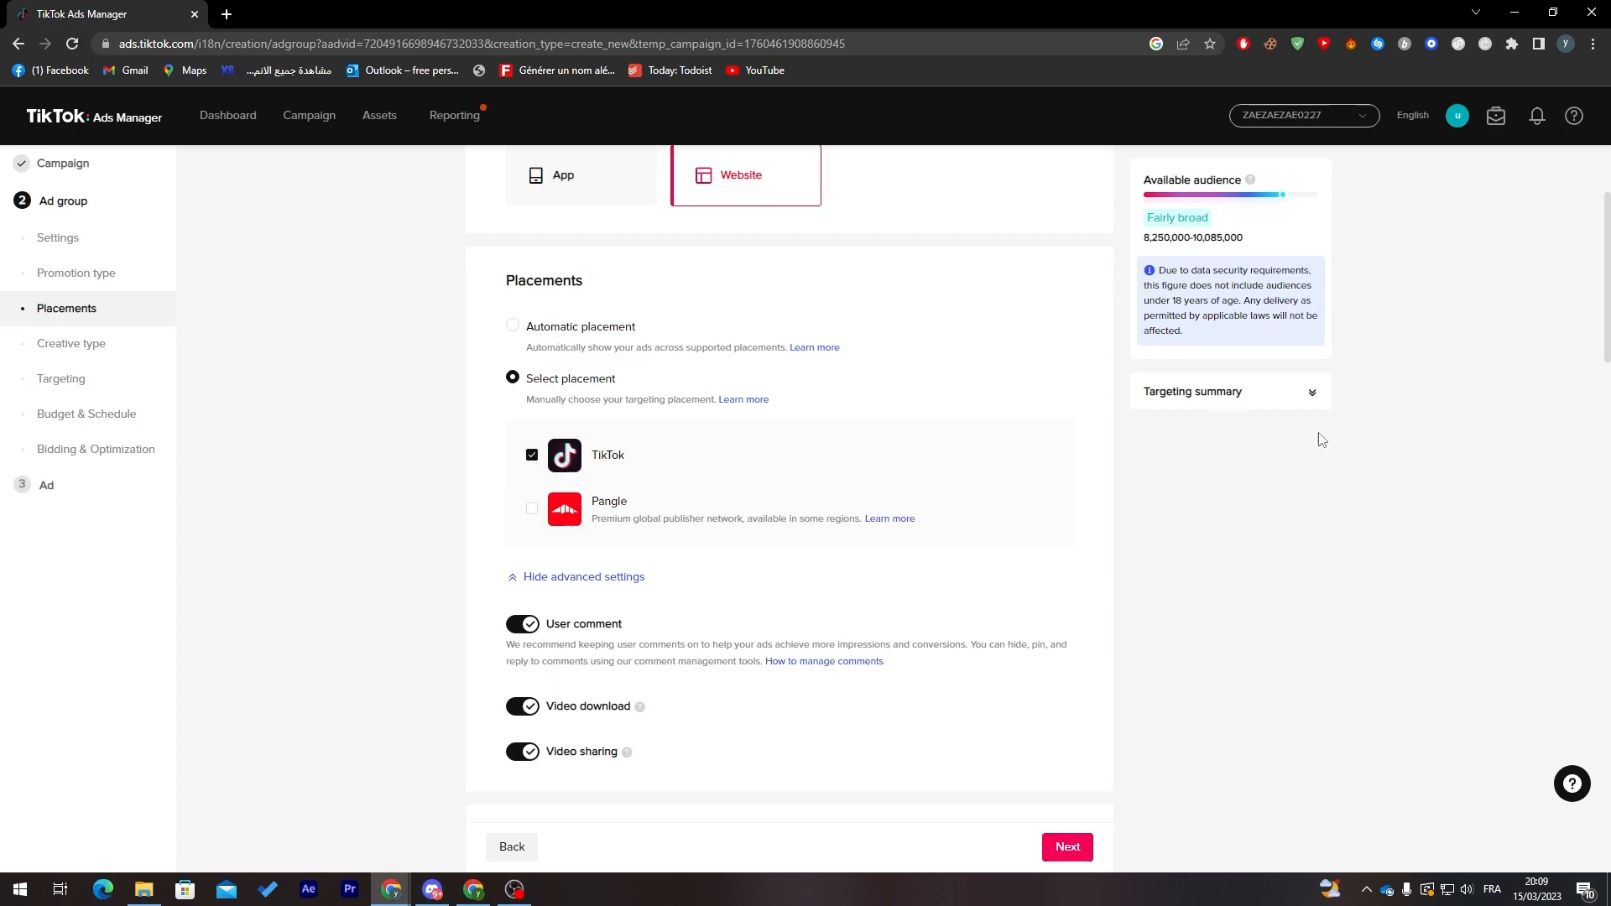
Review the placement, creative type and targeting mode settings, and remove Morocco from the target locations.
drag(1609, 307, 1609, 340)
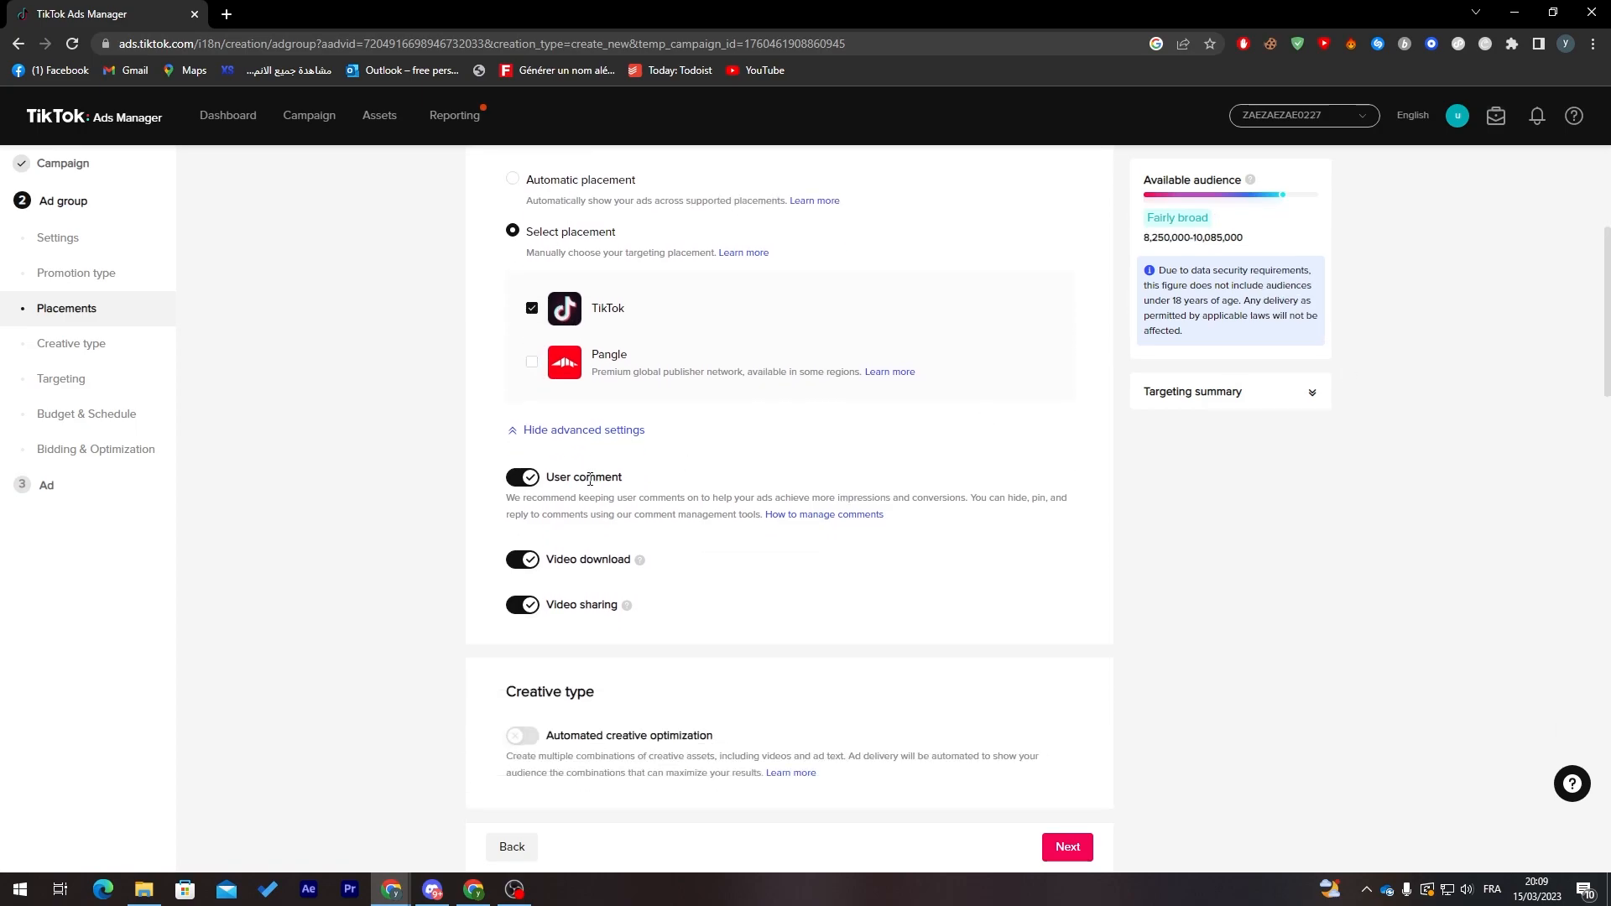
mouse_move(628, 606)
drag(1606, 370, 1607, 456)
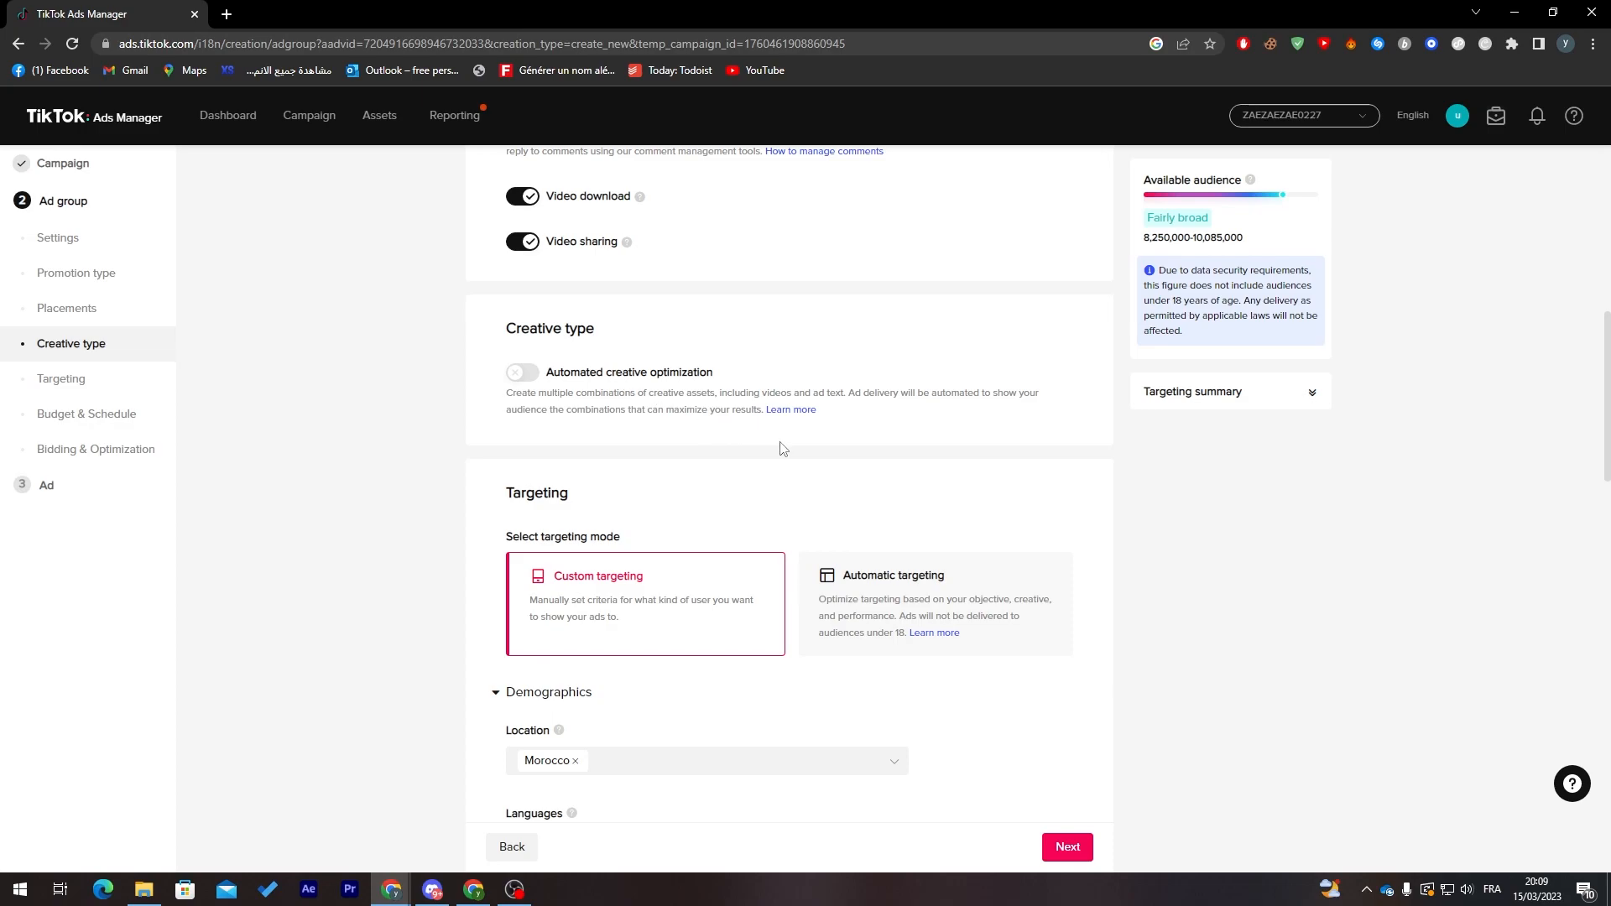
drag(1607, 394, 1607, 457)
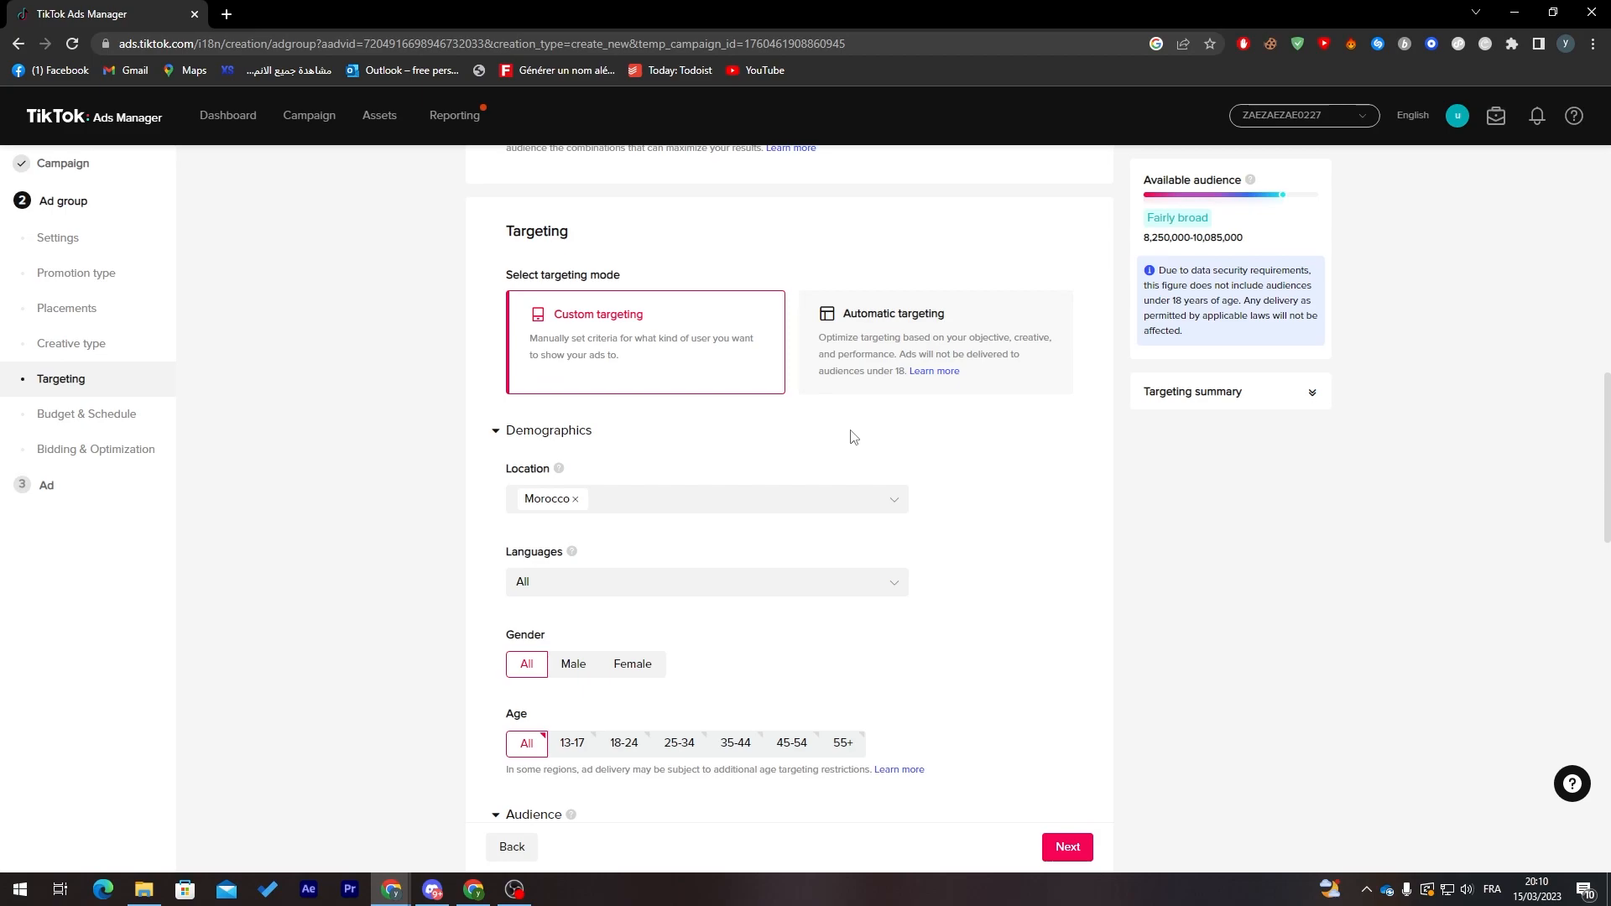
scroll(1599, 470, down, 2)
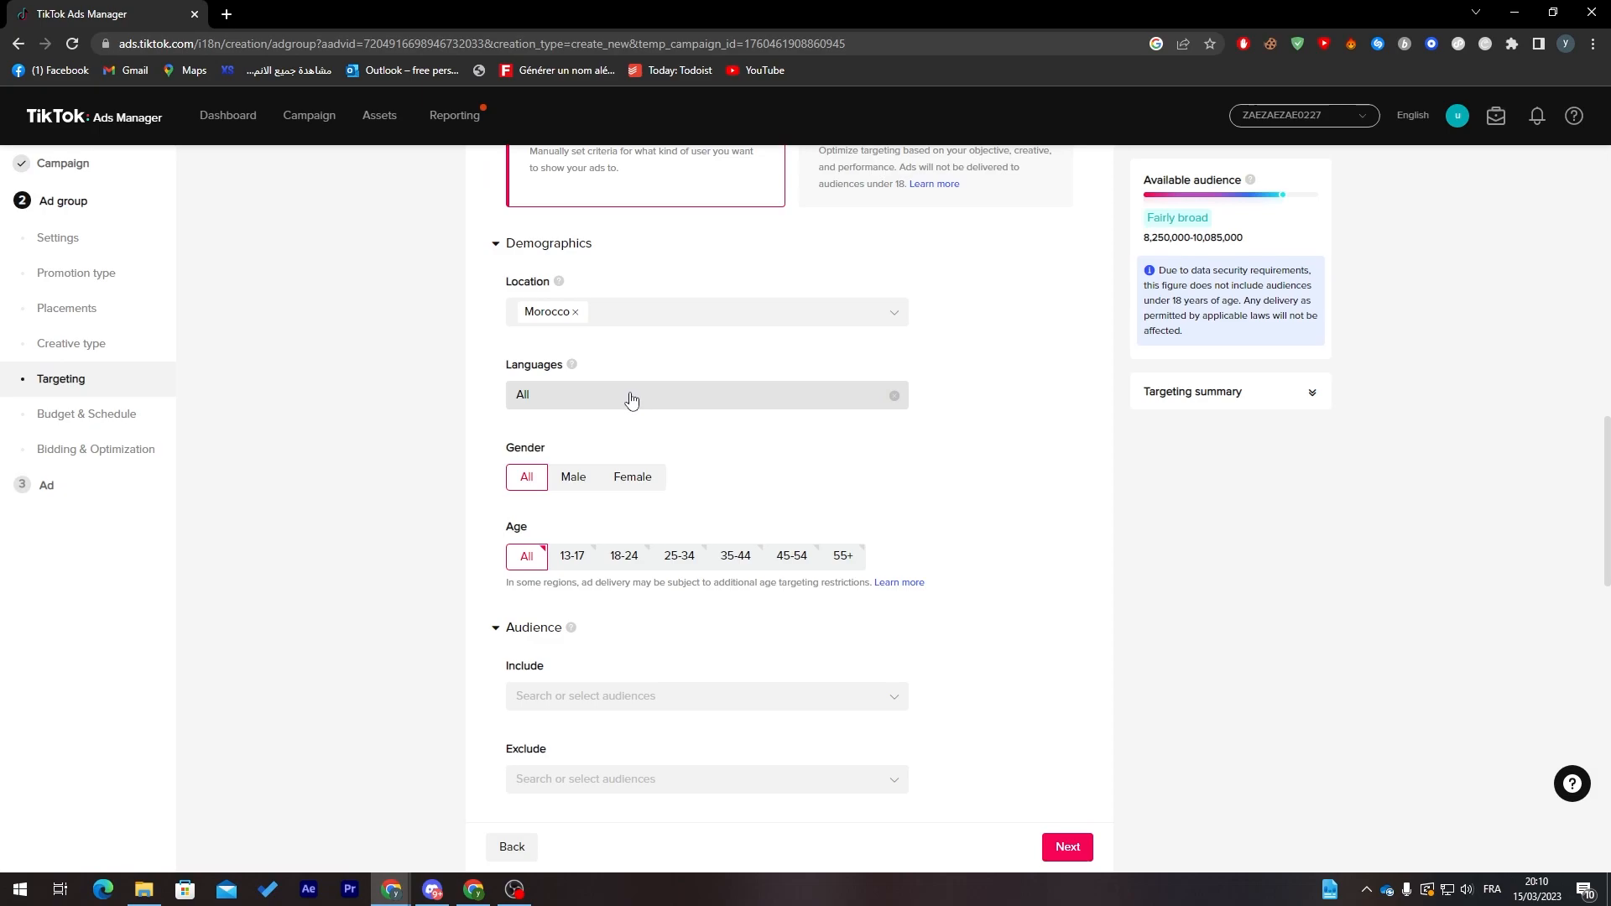
click(665, 313)
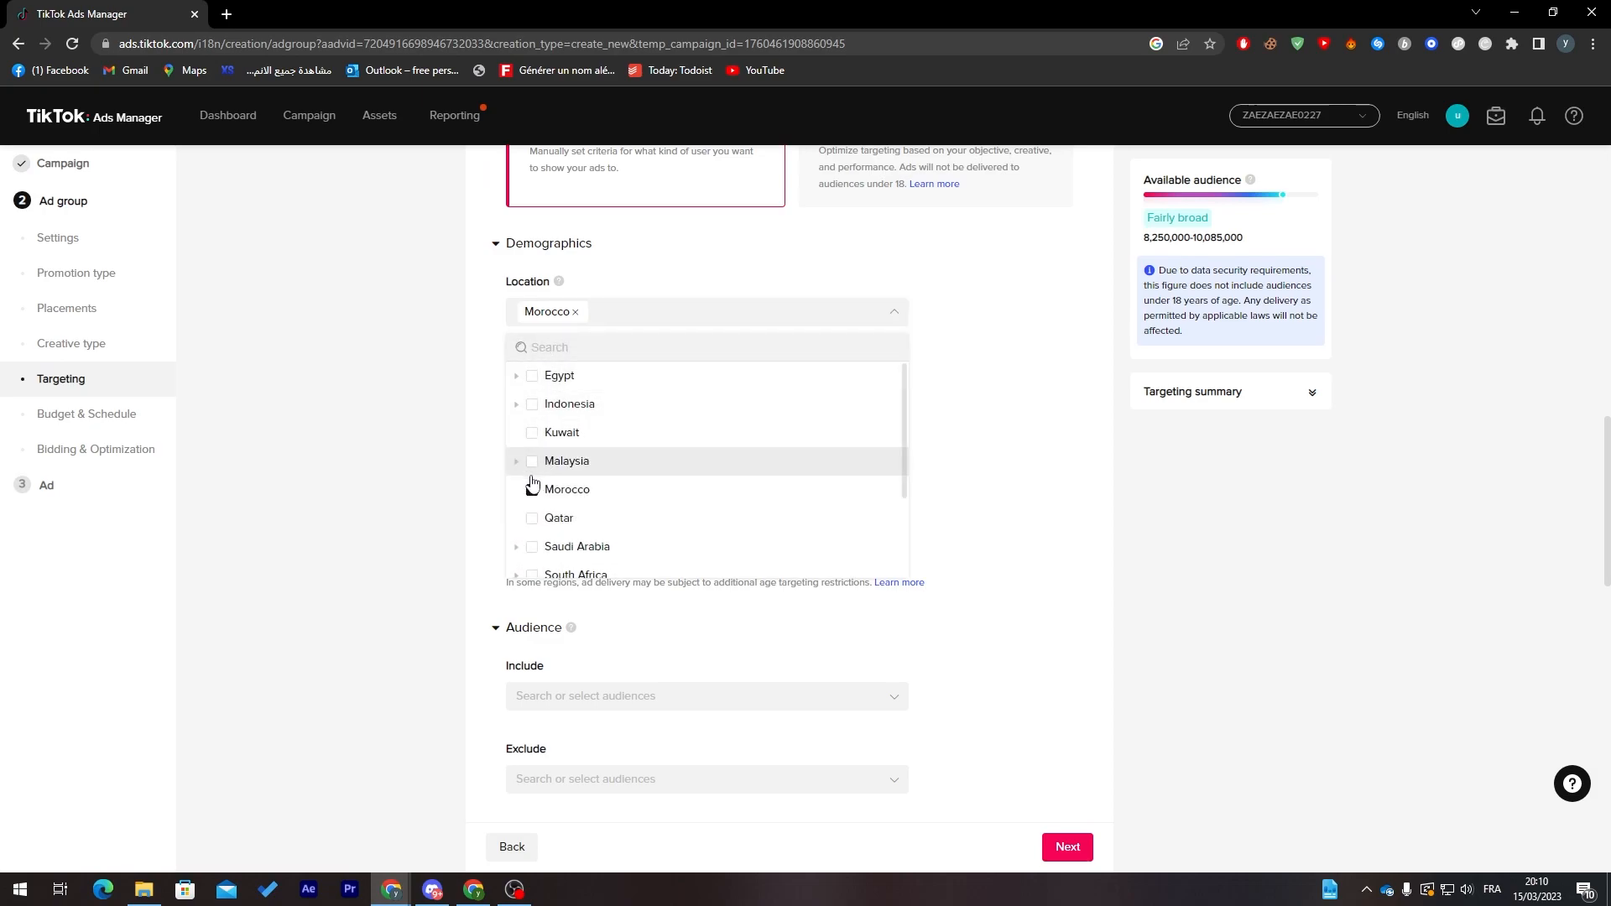
click(568, 326)
click(570, 327)
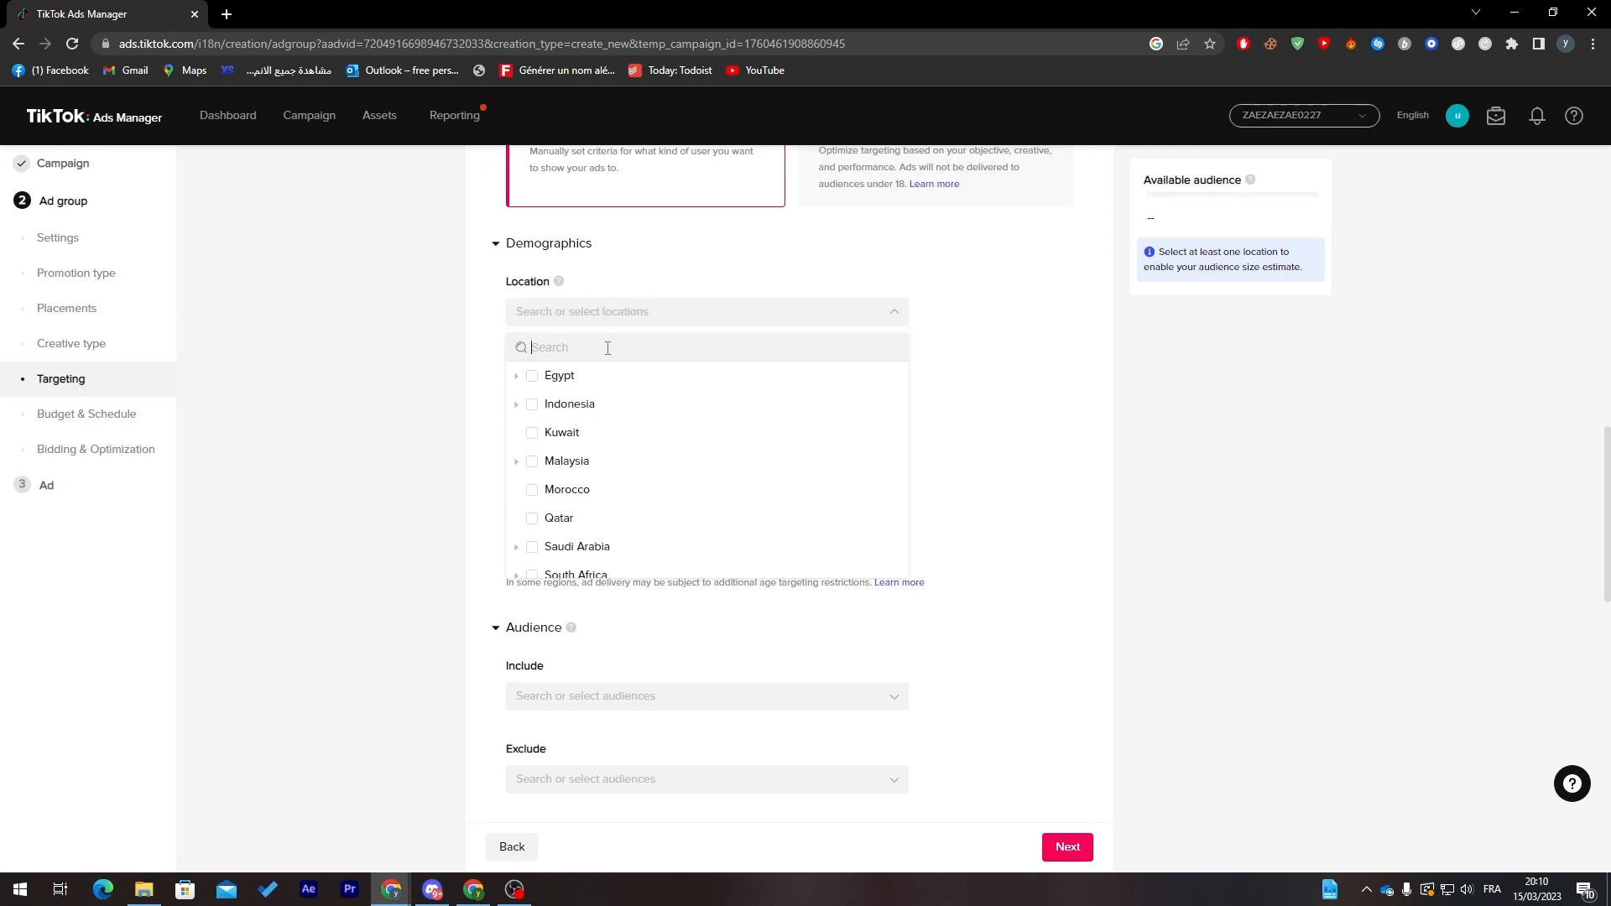
Search the location list for "uni", "usa" and "unit", and clear the search.
text(uni)
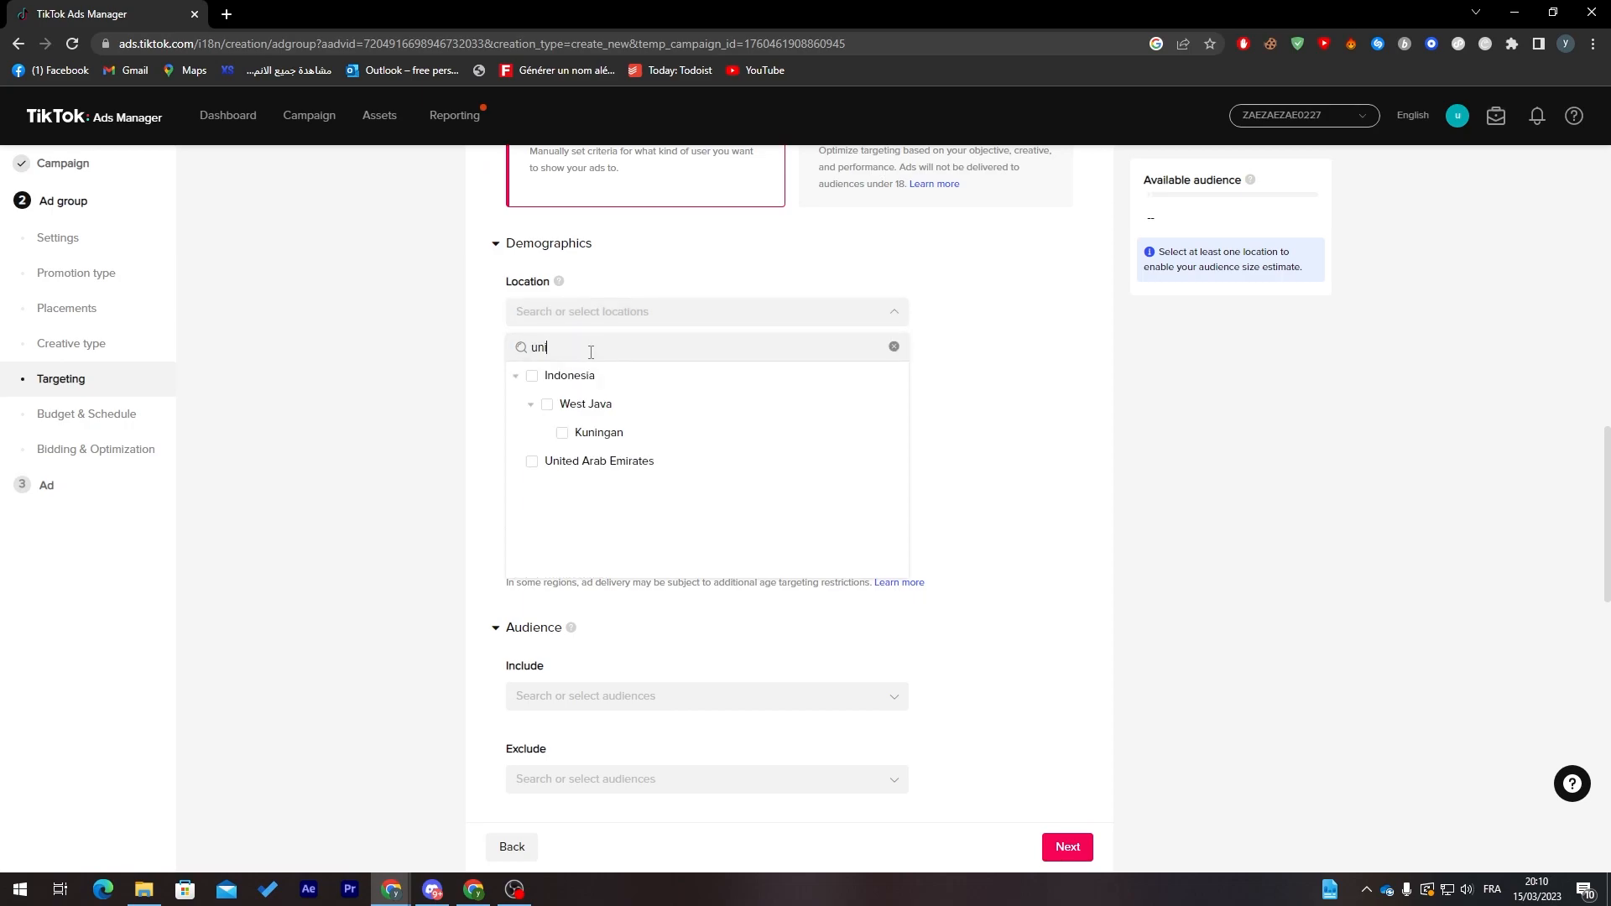
key(BackSpace)
key(BackSpace)
text(sa)
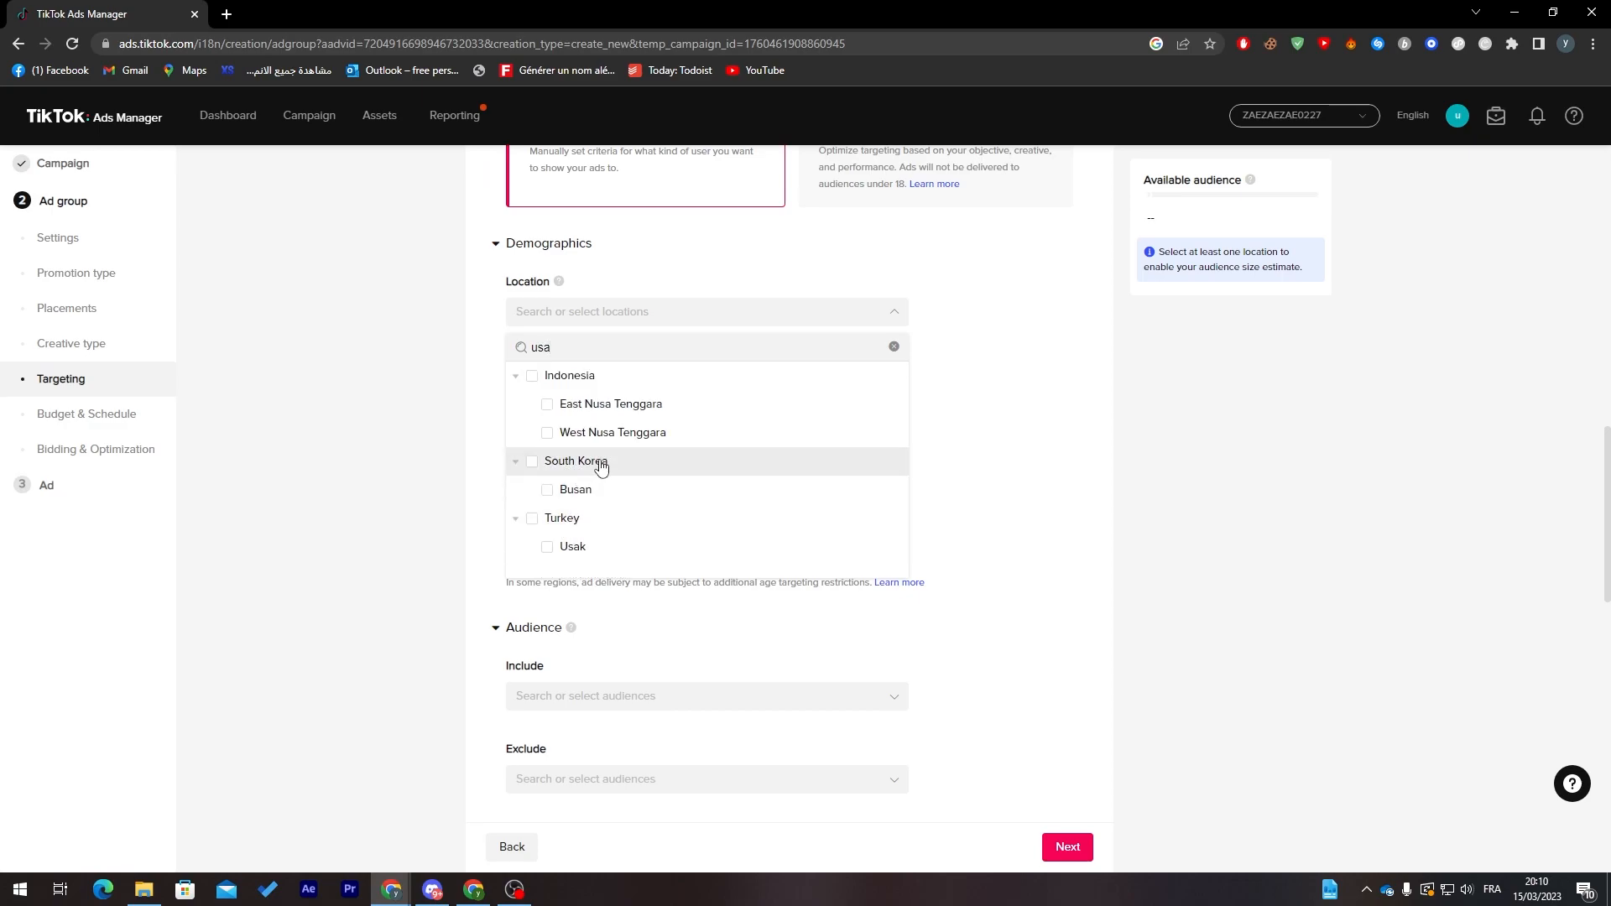
key(BackSpace)
key(BackSpace)
key(BackSpace)
text(unit)
key(BackSpace)
key(BackSpace)
key(BackSpace)
key(BackSpace)
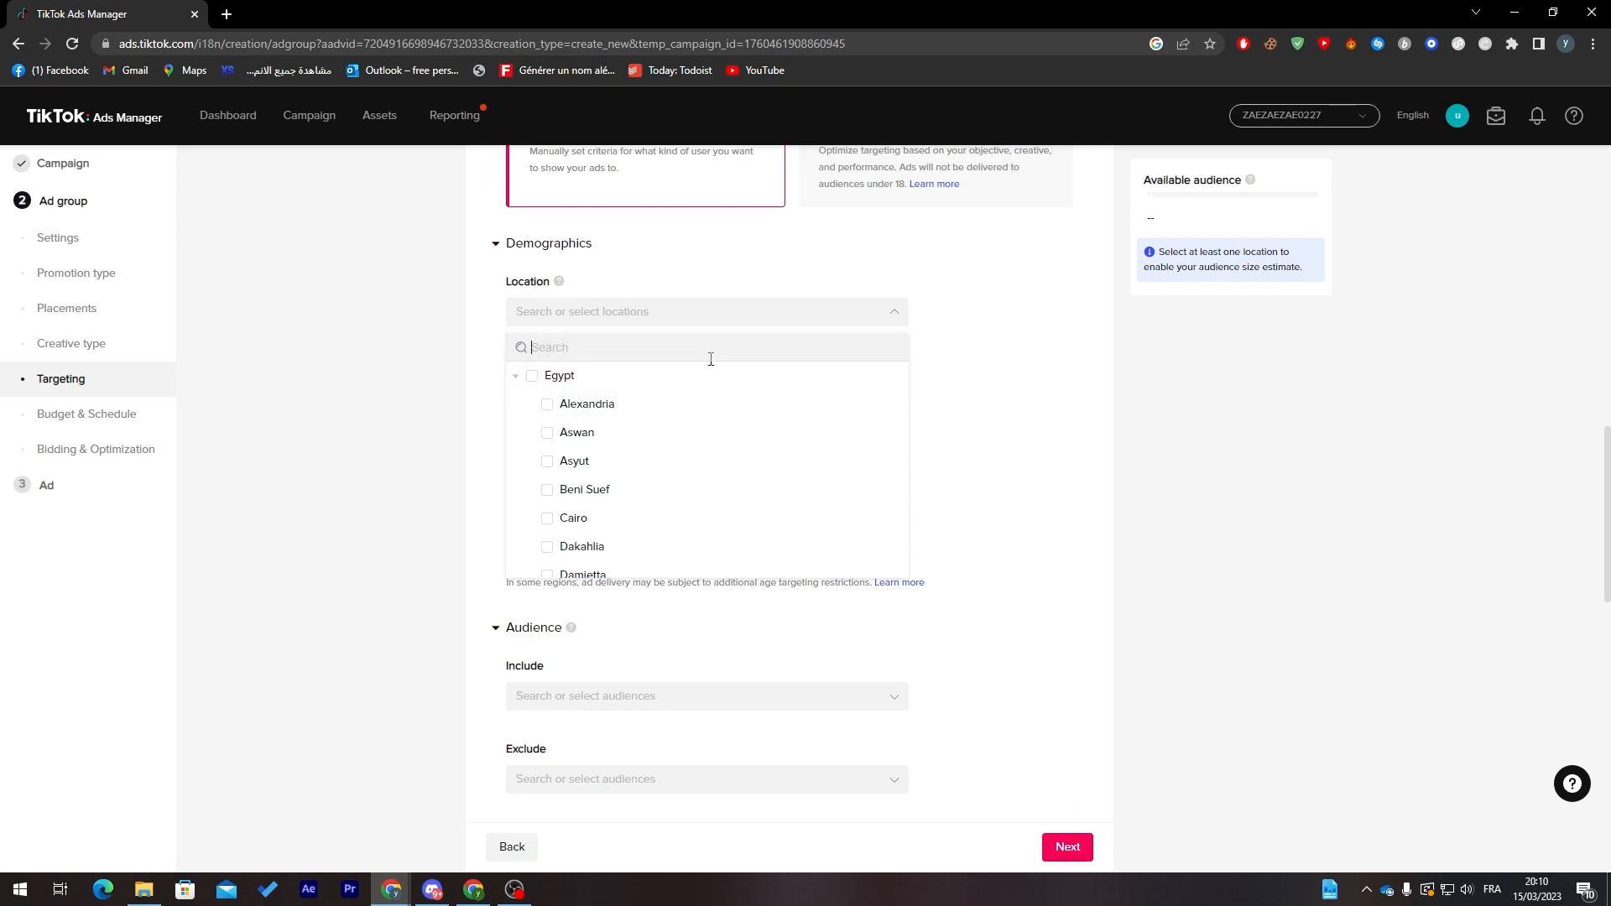
Search the locations for "moro" and select Morocco as the target location.
text(moro)
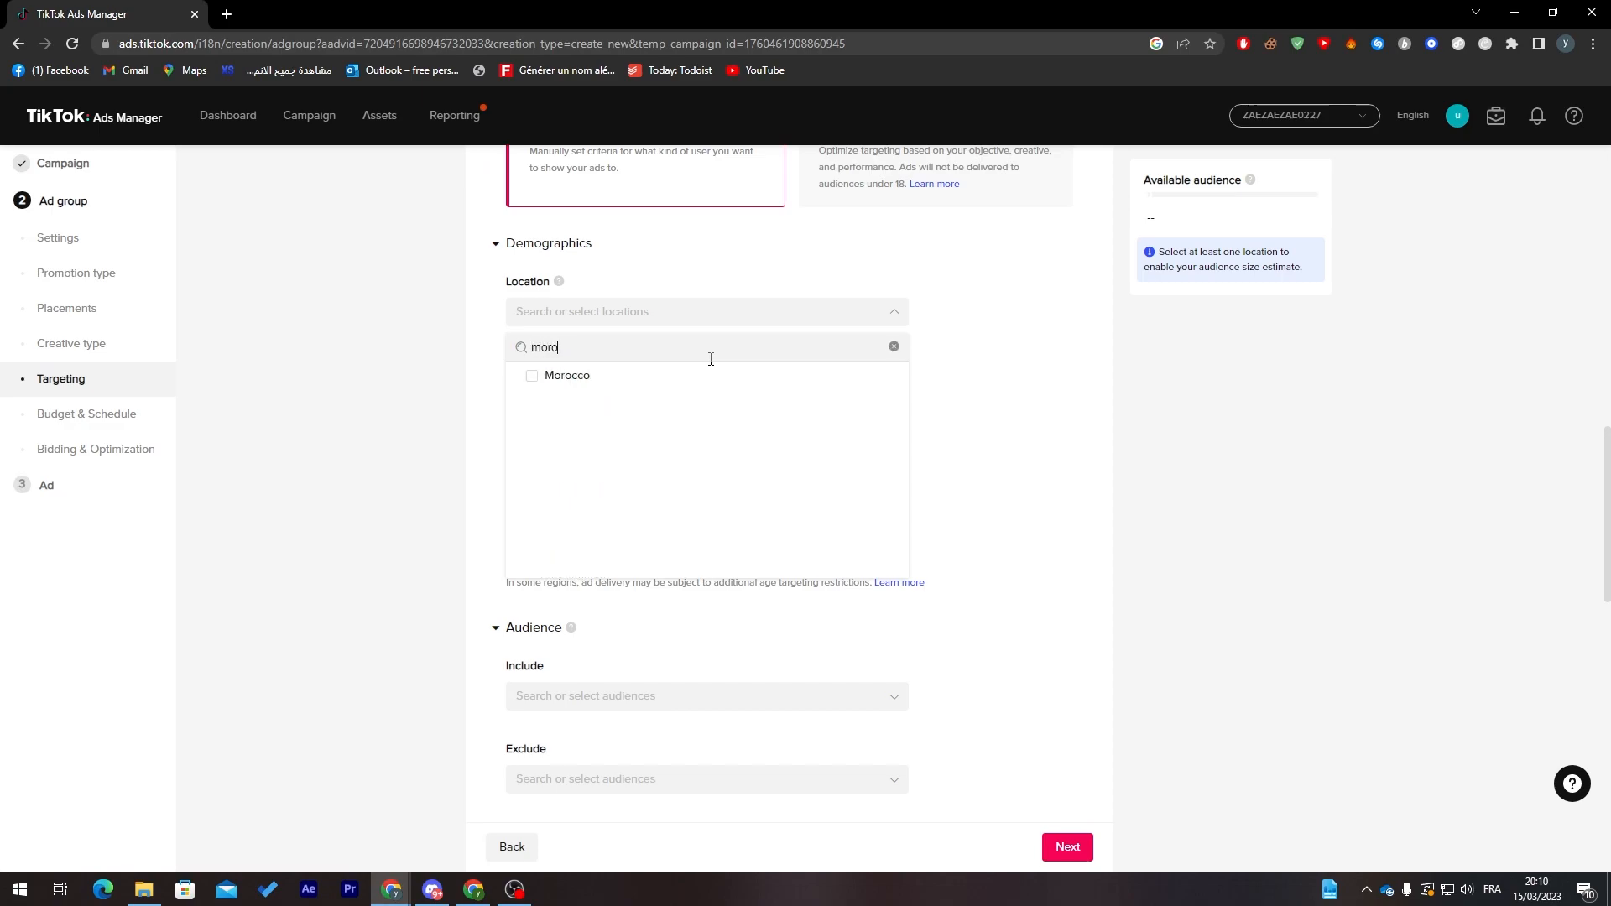
click(698, 378)
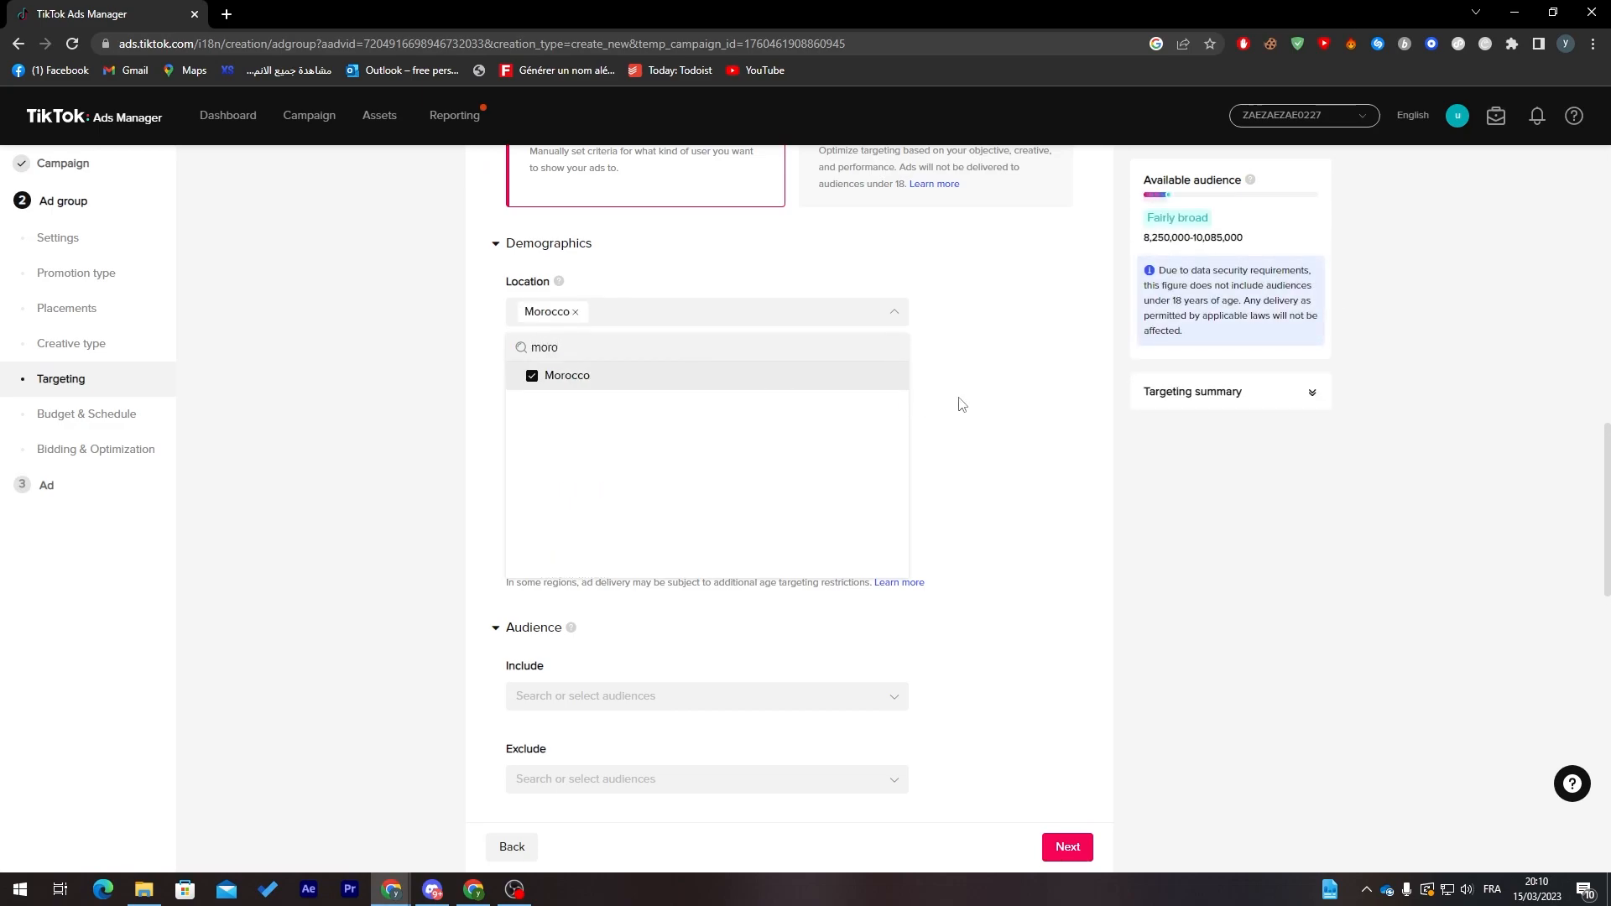
click(892, 319)
Set the audience language to English.
click(723, 398)
click(583, 433)
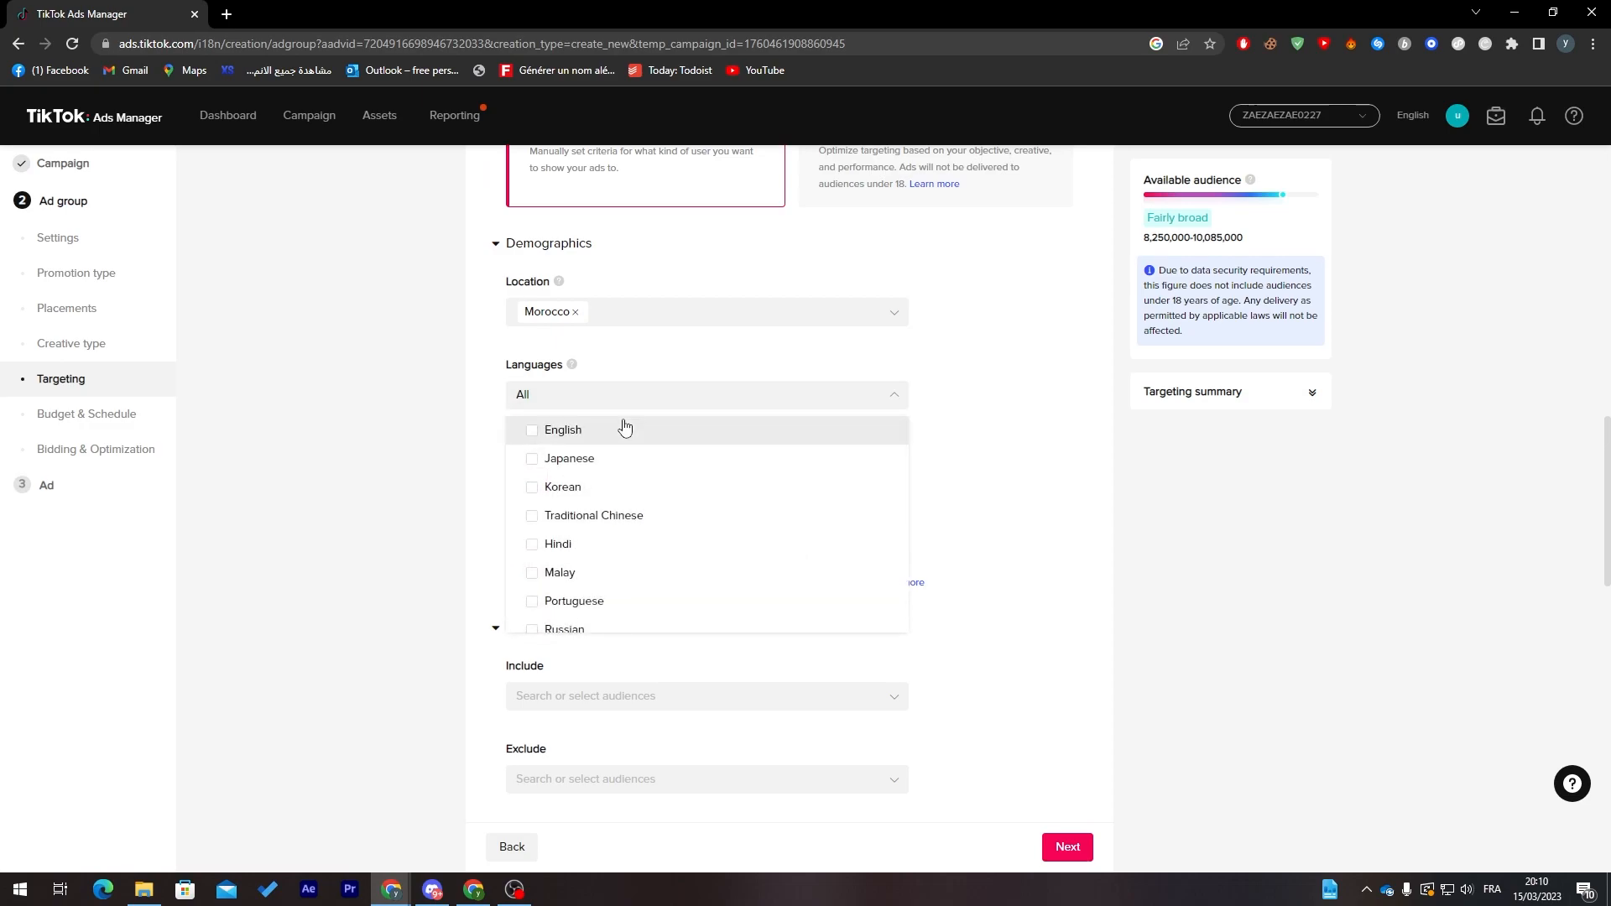
click(1175, 453)
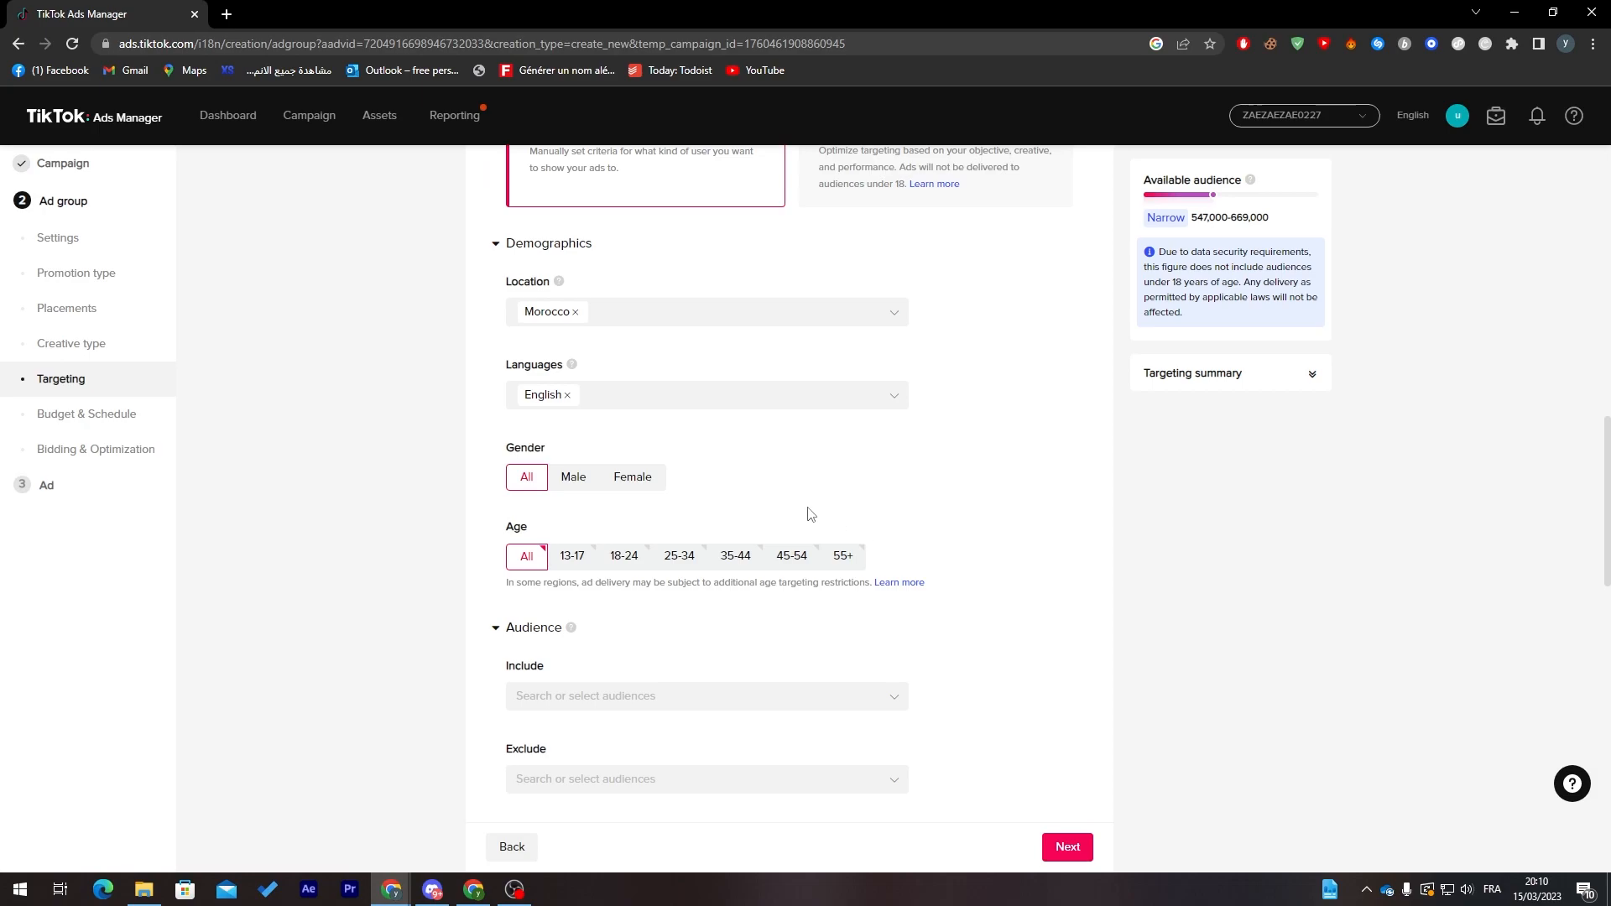
Target the Female gender and the age groups 18-24, 25-34 and 35-44.
click(655, 495)
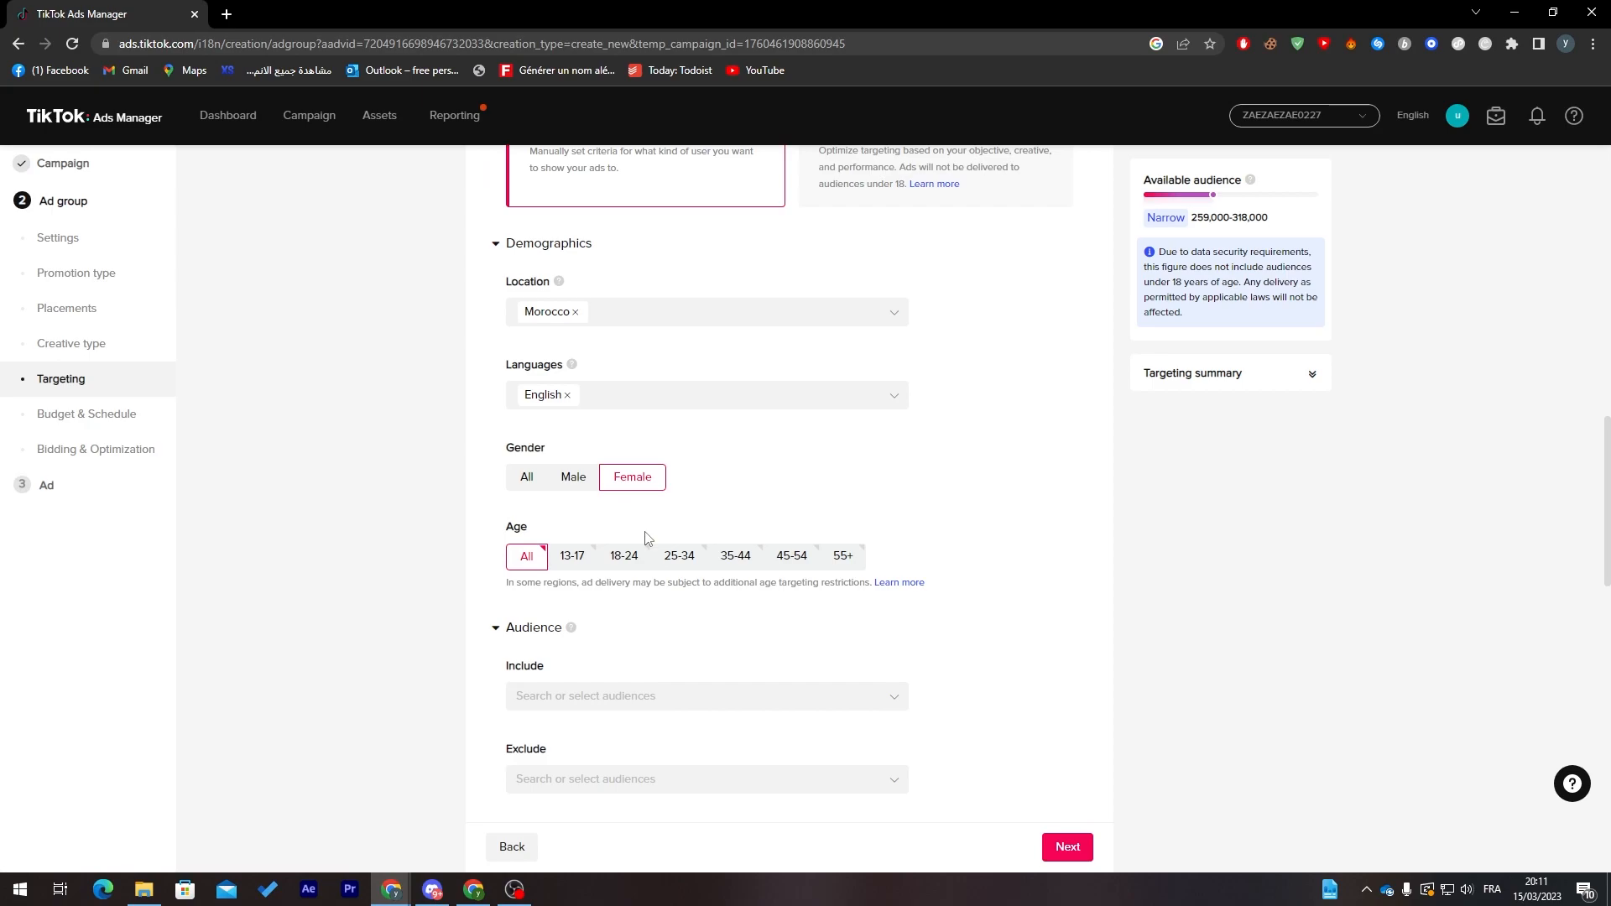
click(629, 565)
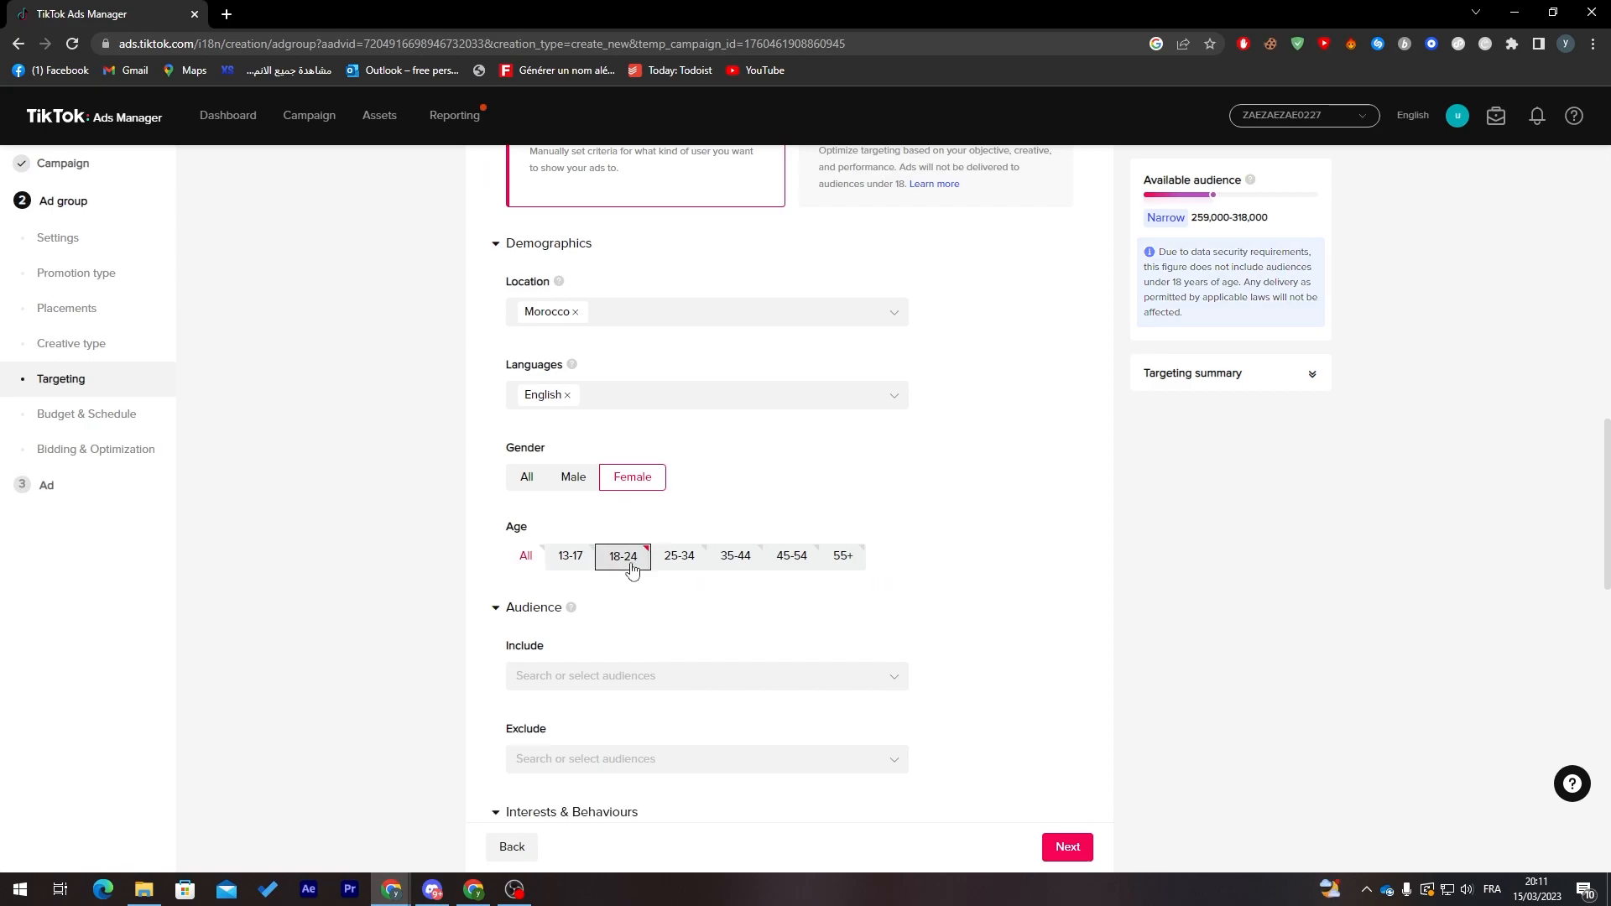
click(664, 566)
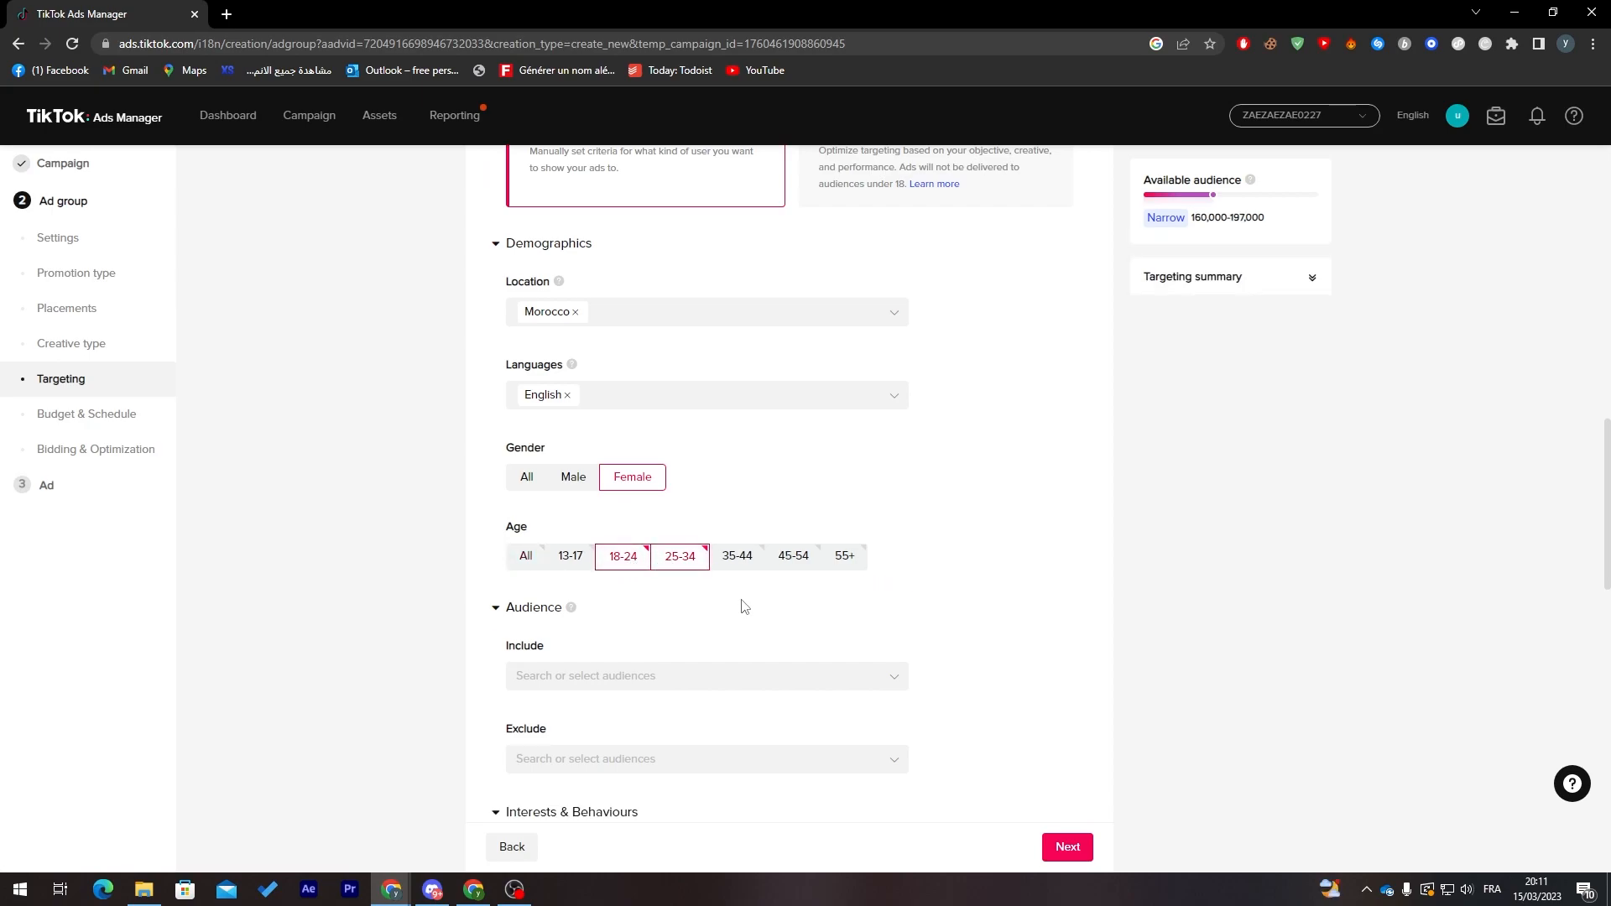
click(735, 560)
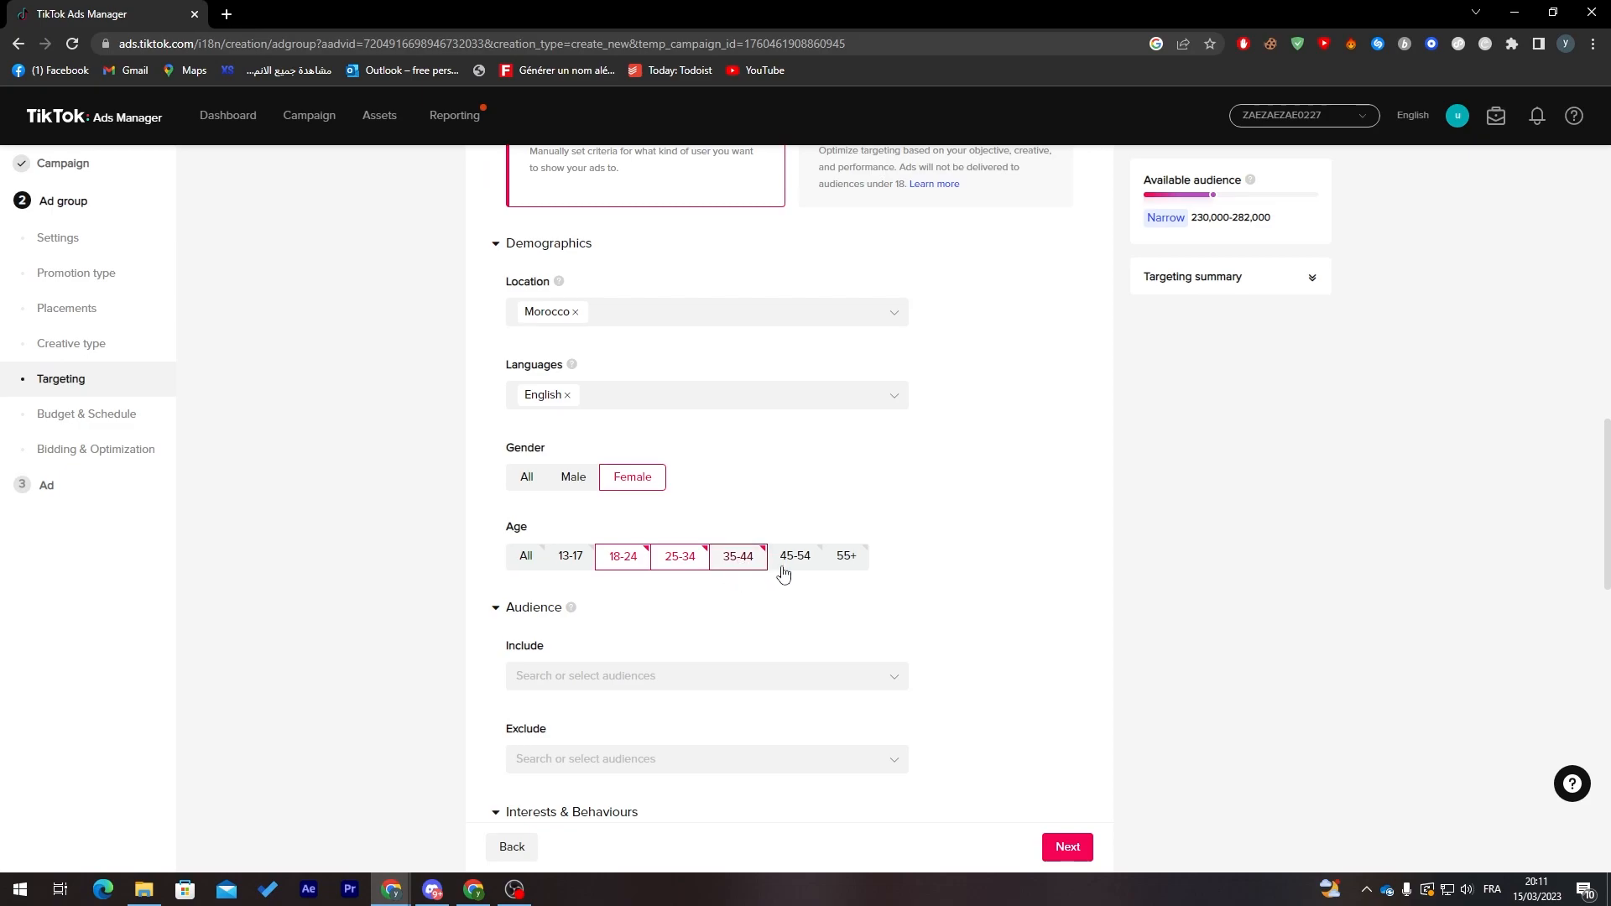
Look at the audiences available to include in the targeting, without selecting one.
scroll(1606, 533, down, 2)
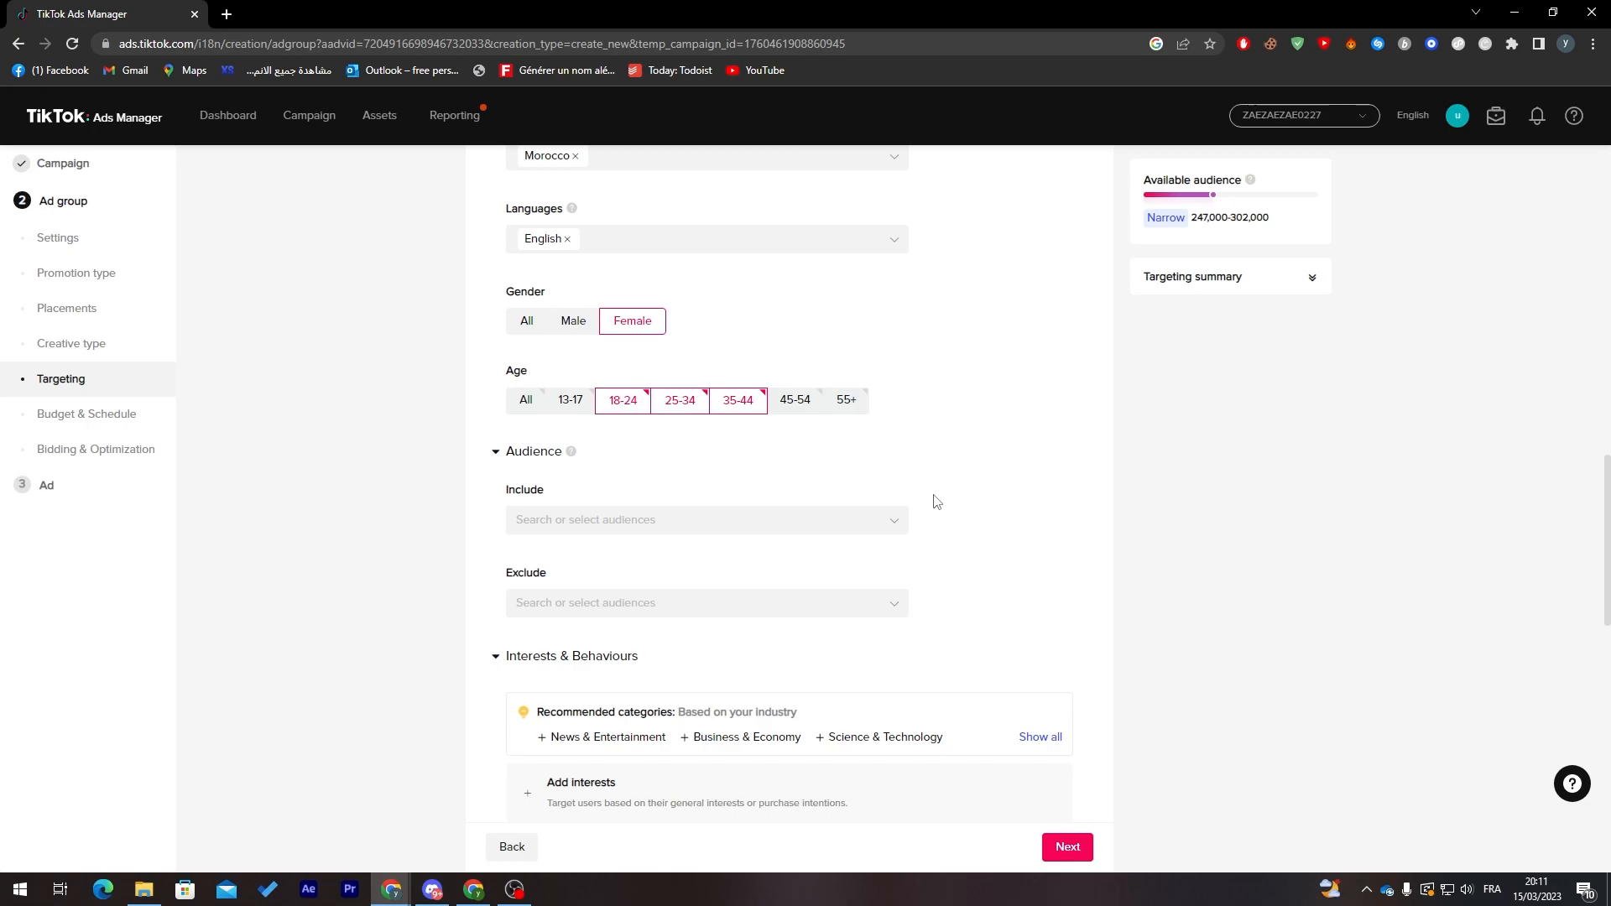
click(645, 522)
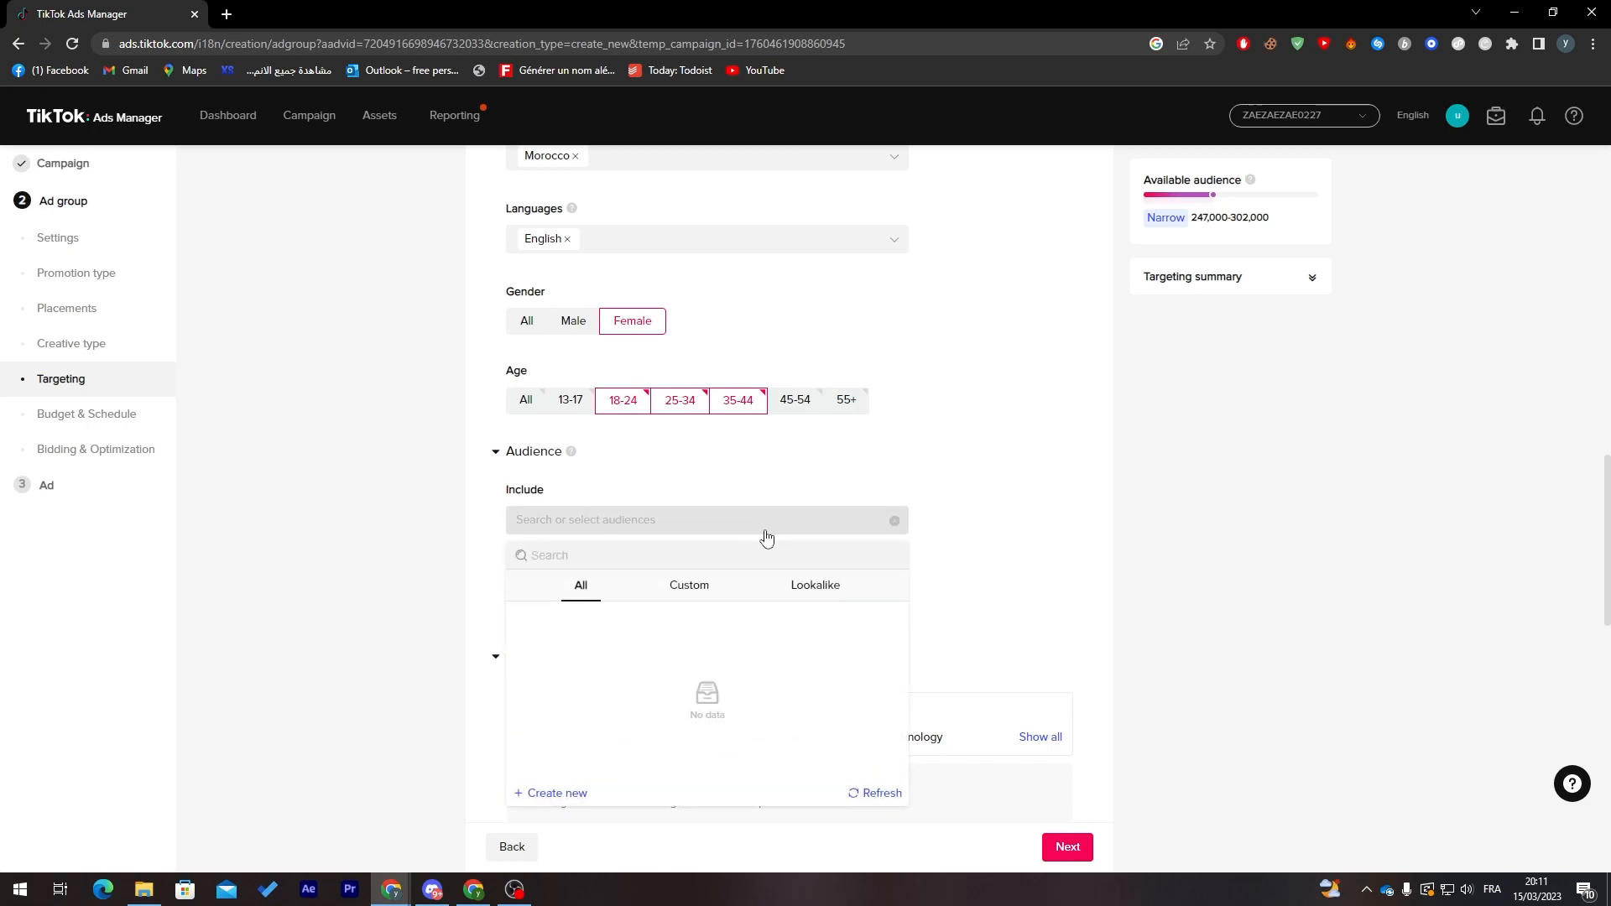
click(1031, 637)
drag(1607, 518, 1604, 612)
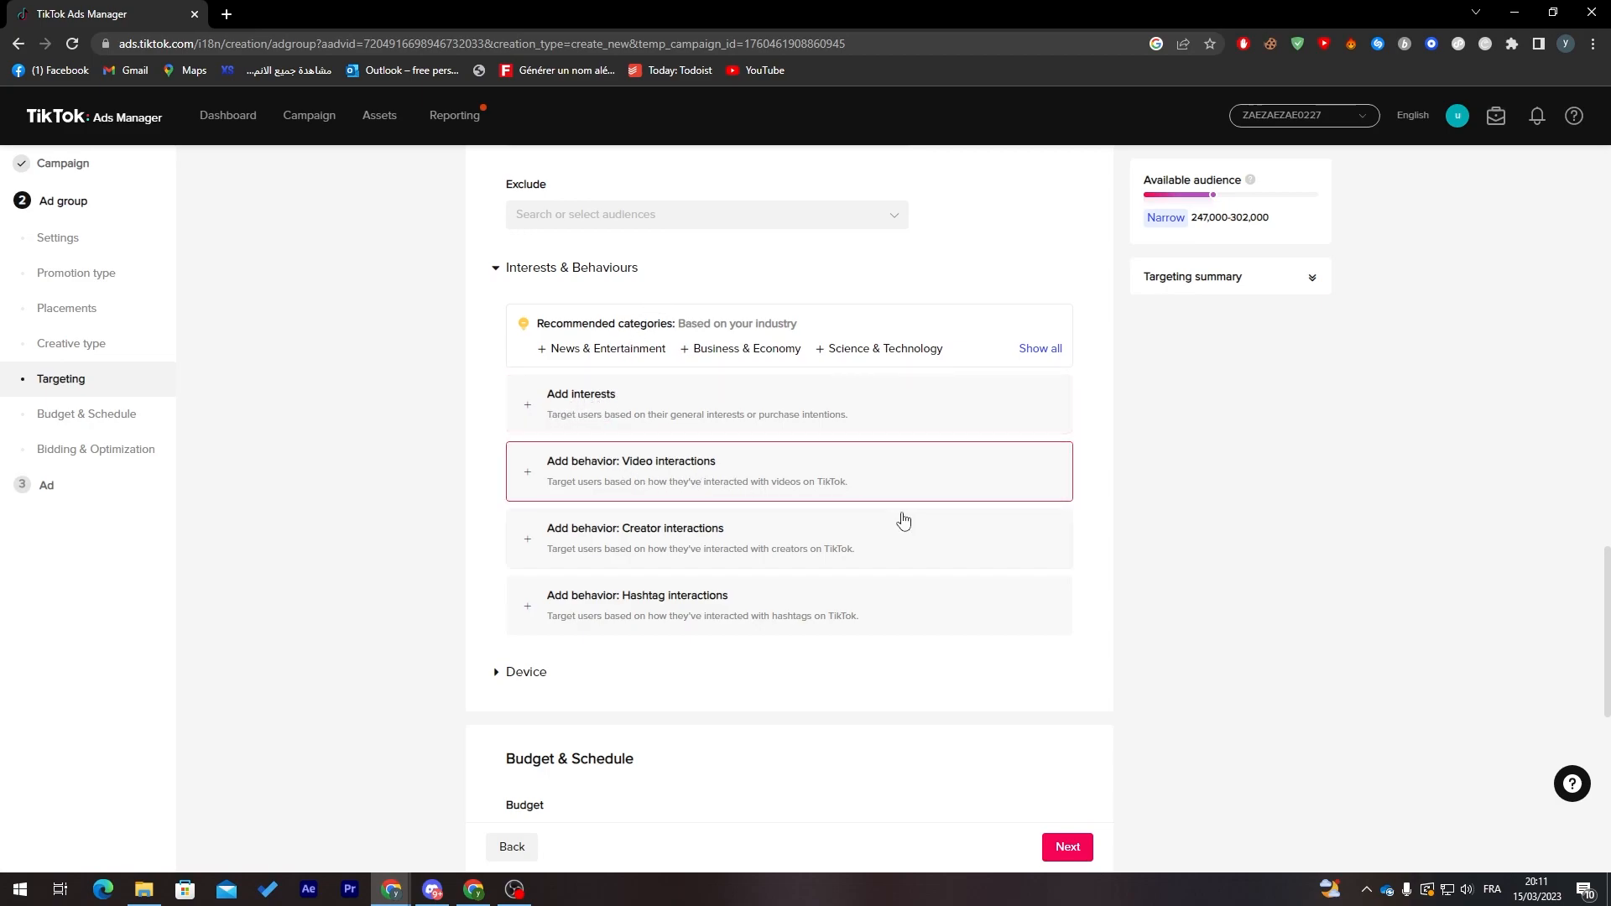
scroll(1121, 569, down, 4)
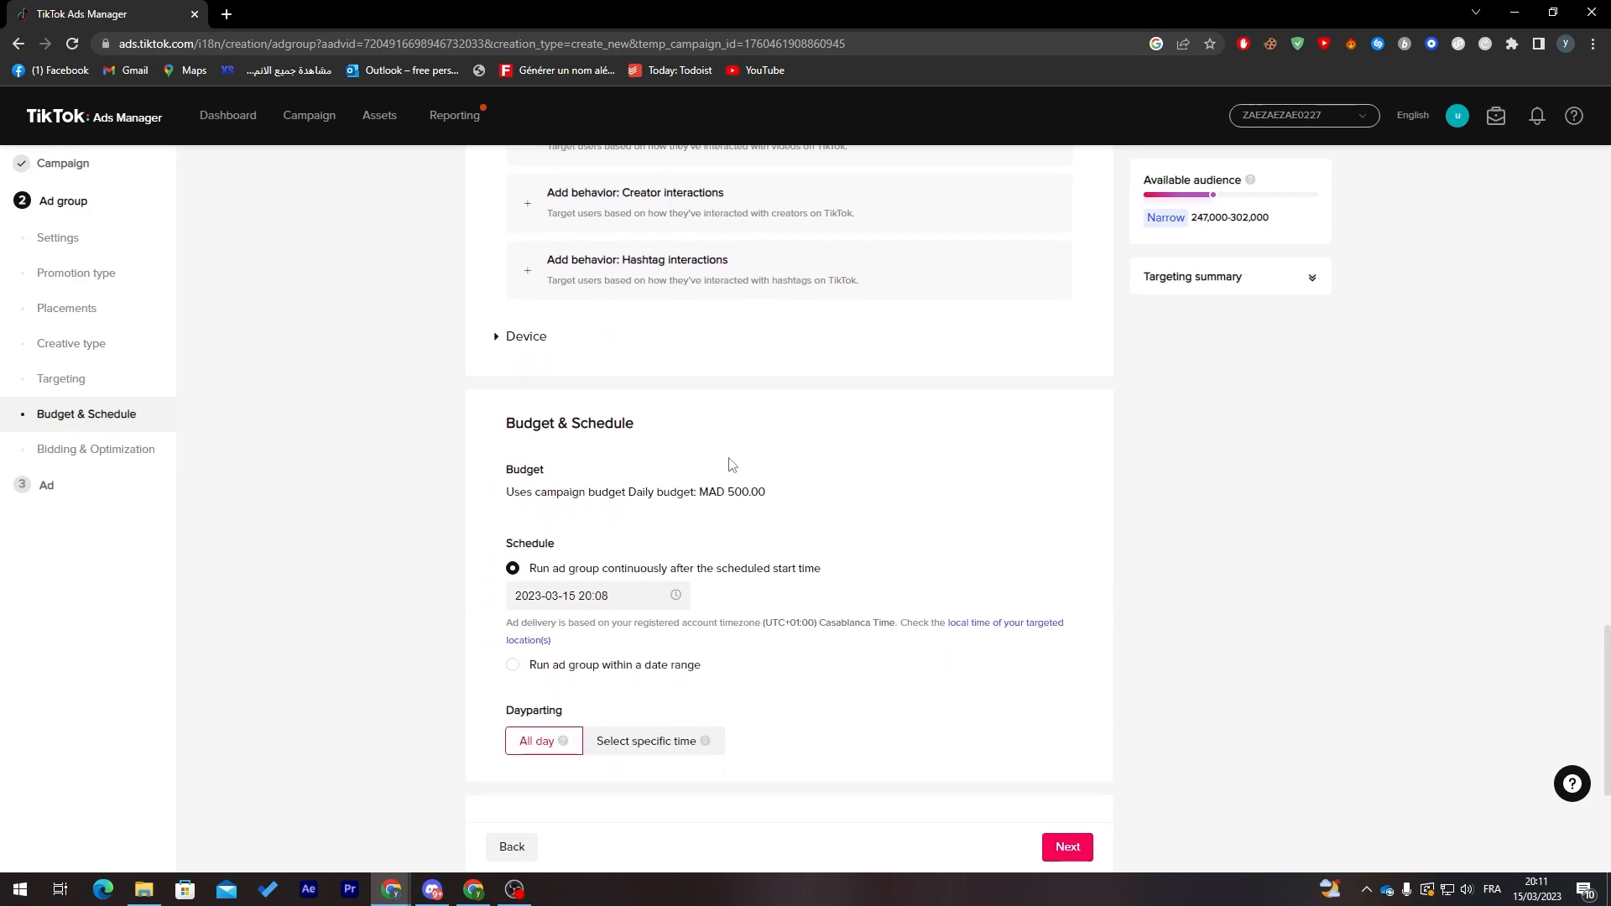
click(641, 670)
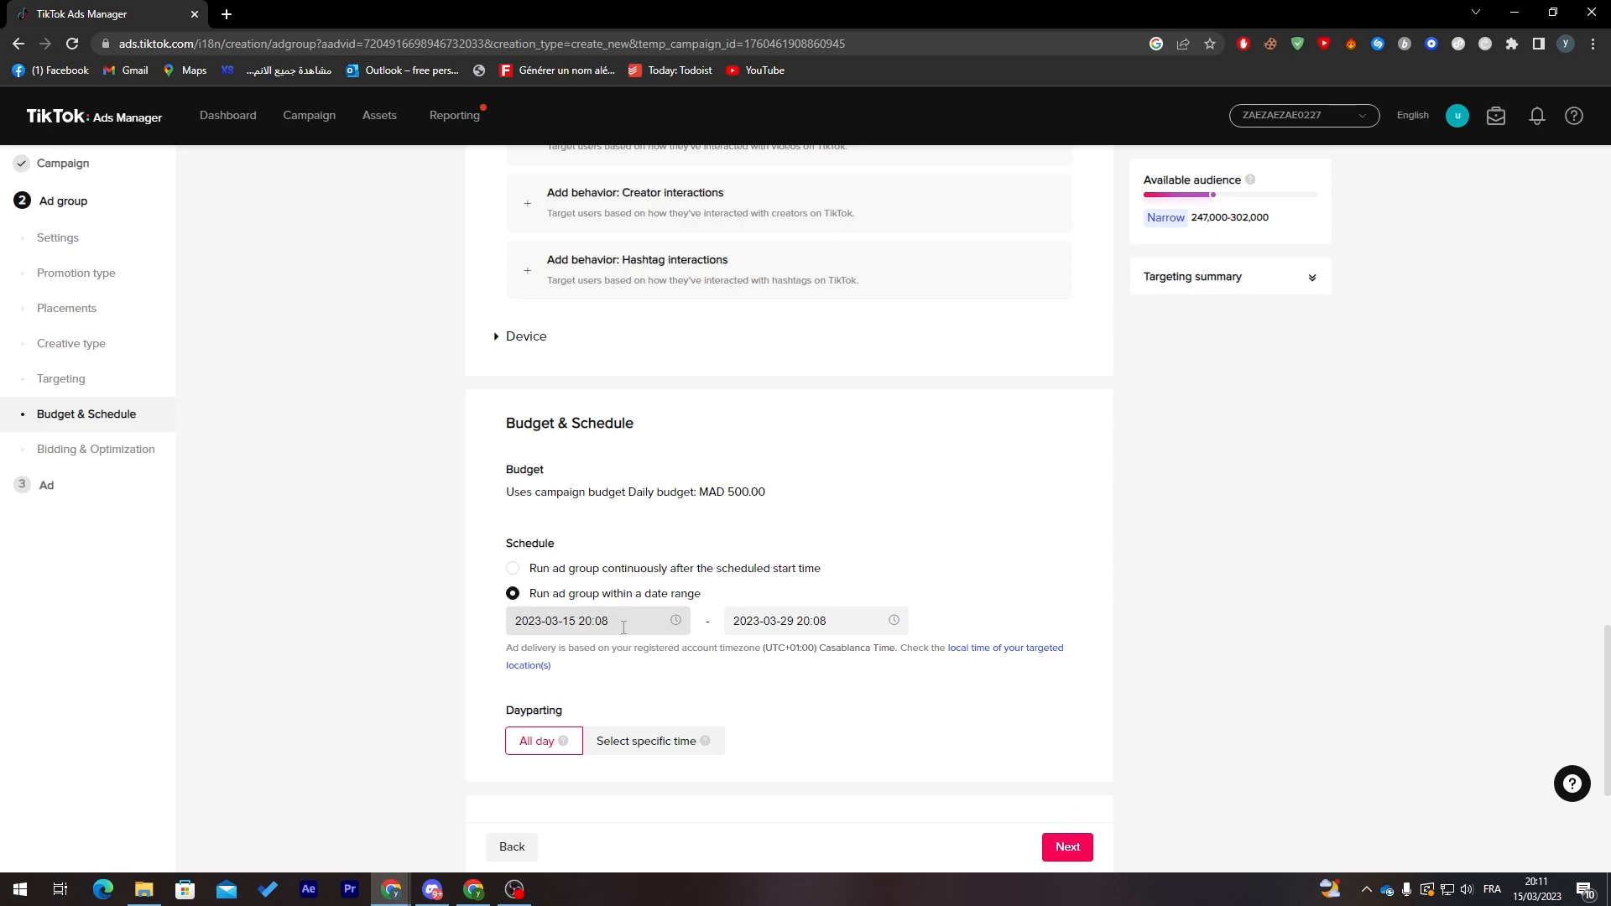
click(646, 628)
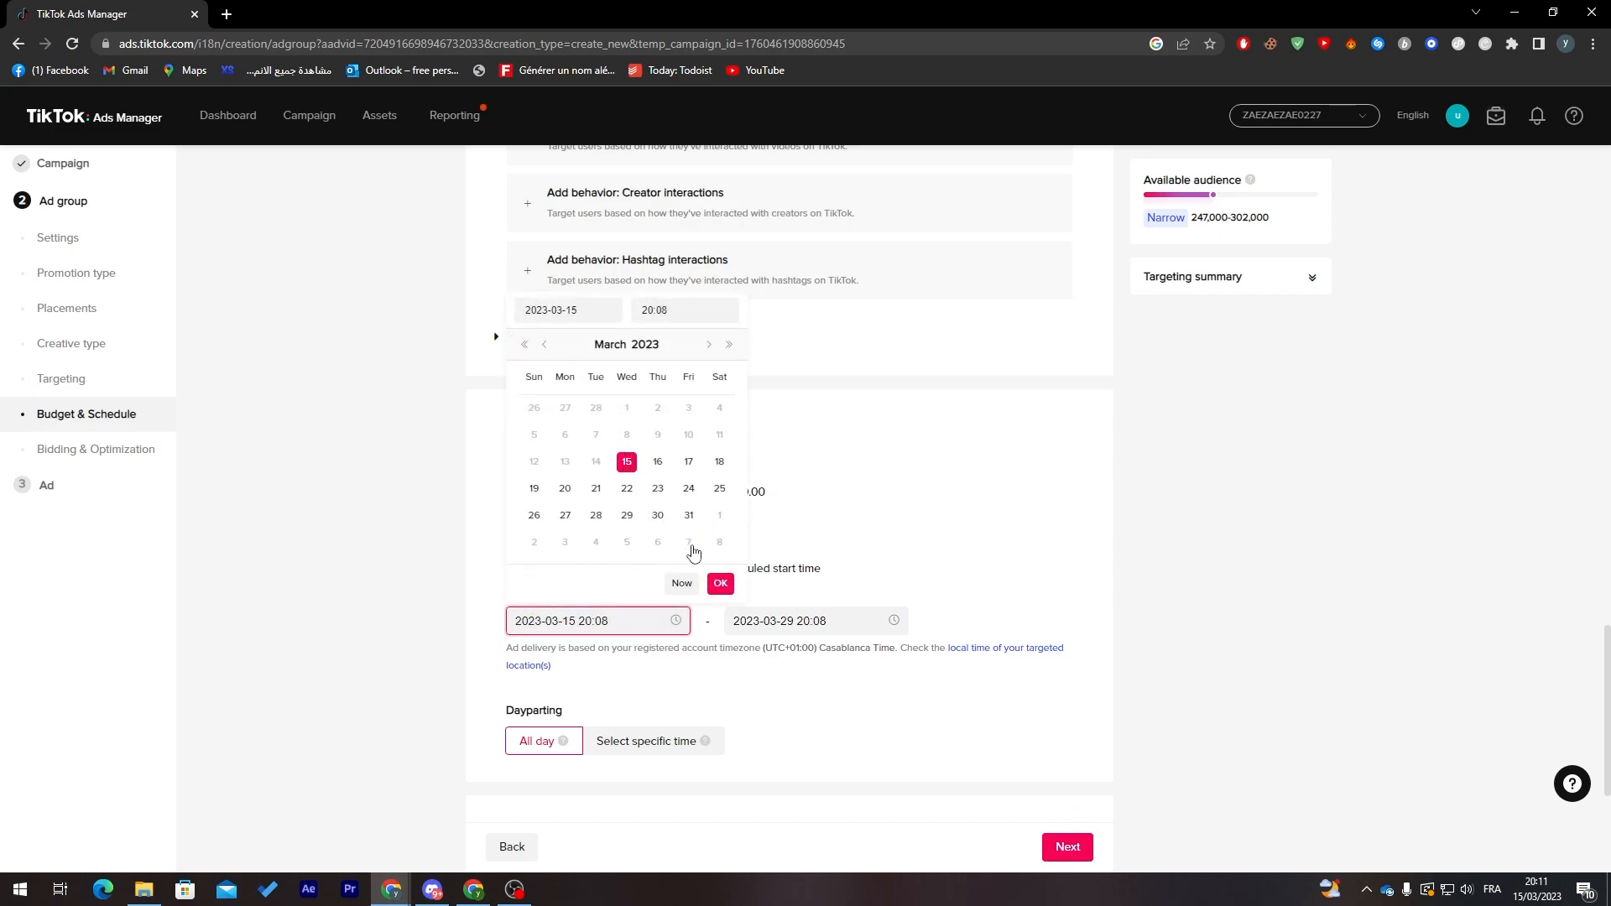
click(801, 621)
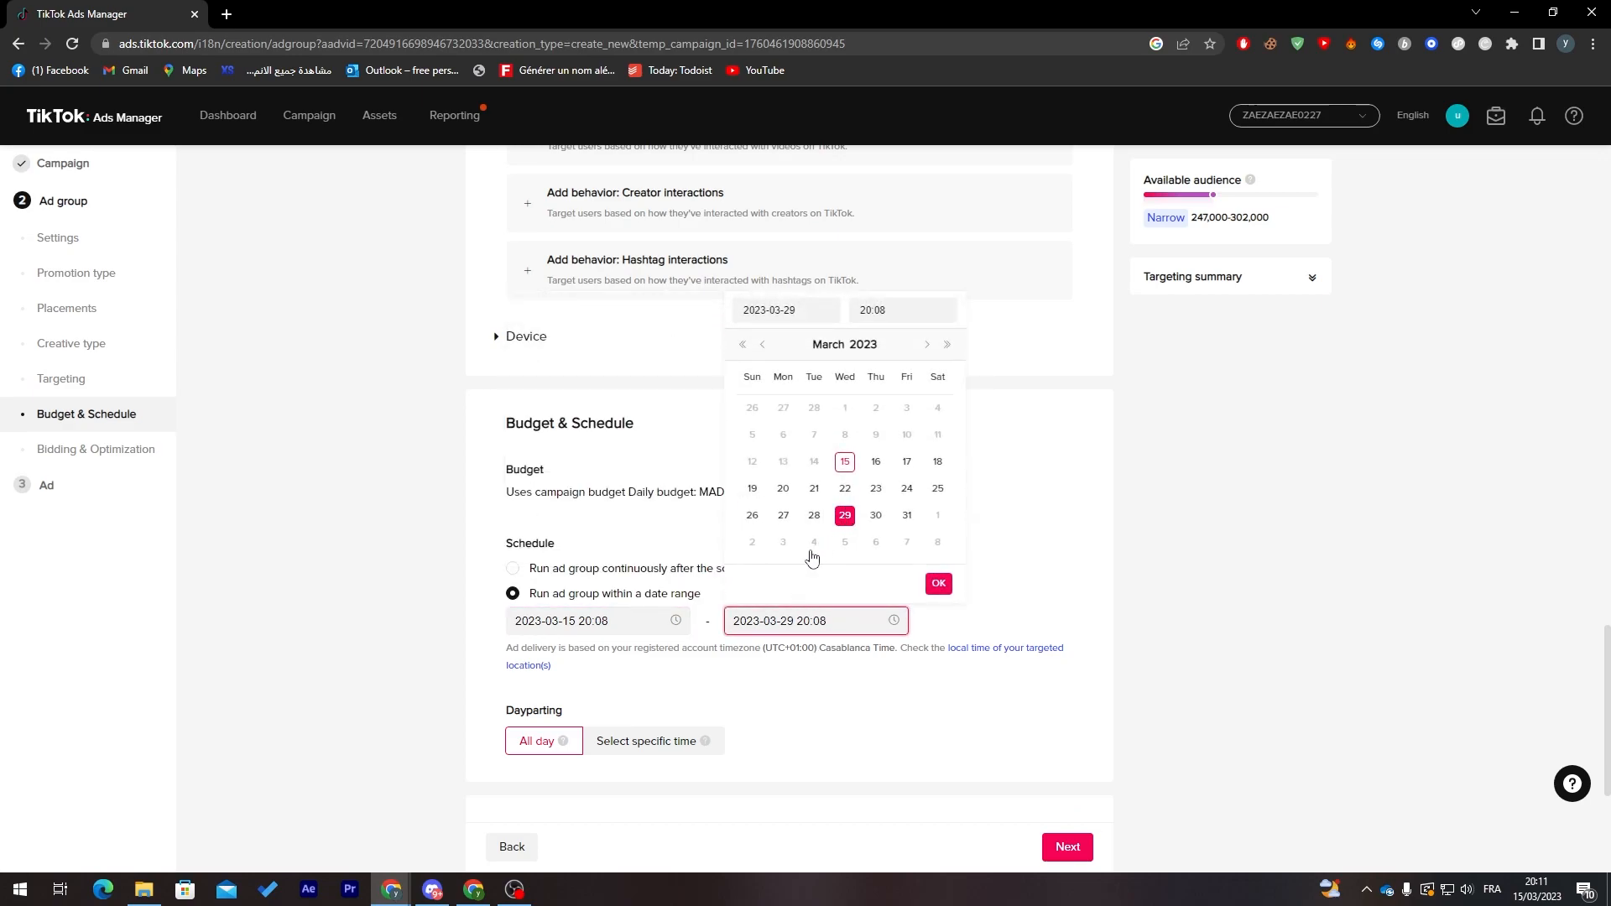
click(864, 719)
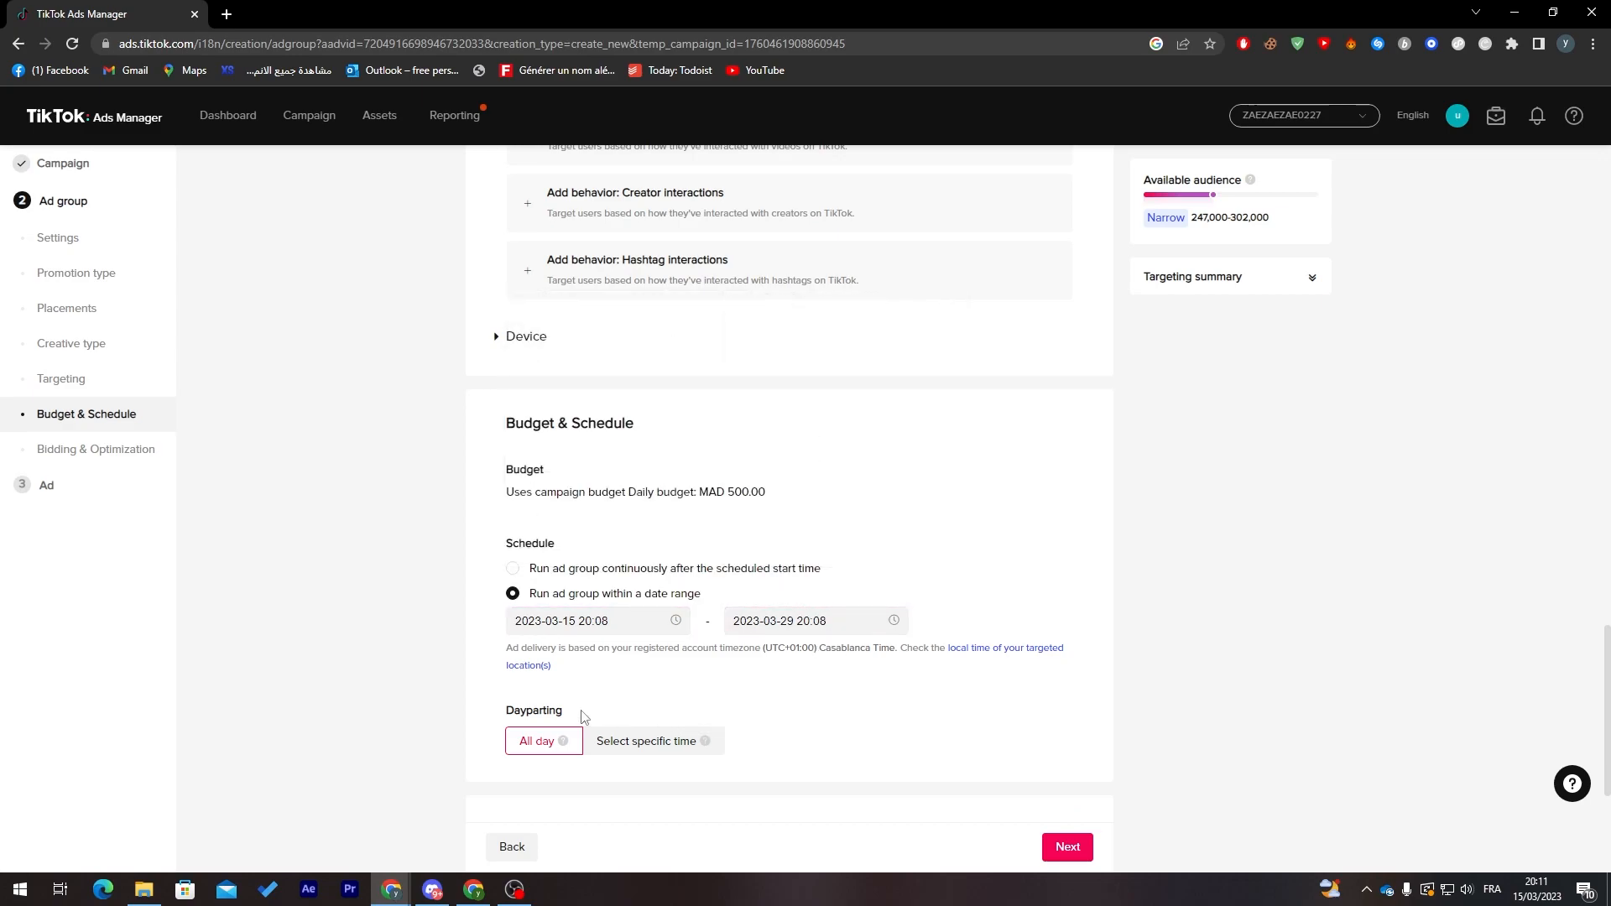
Set dayparting to specific times and select 08:30 to 24:00 for every day from Monday to Sunday.
click(620, 752)
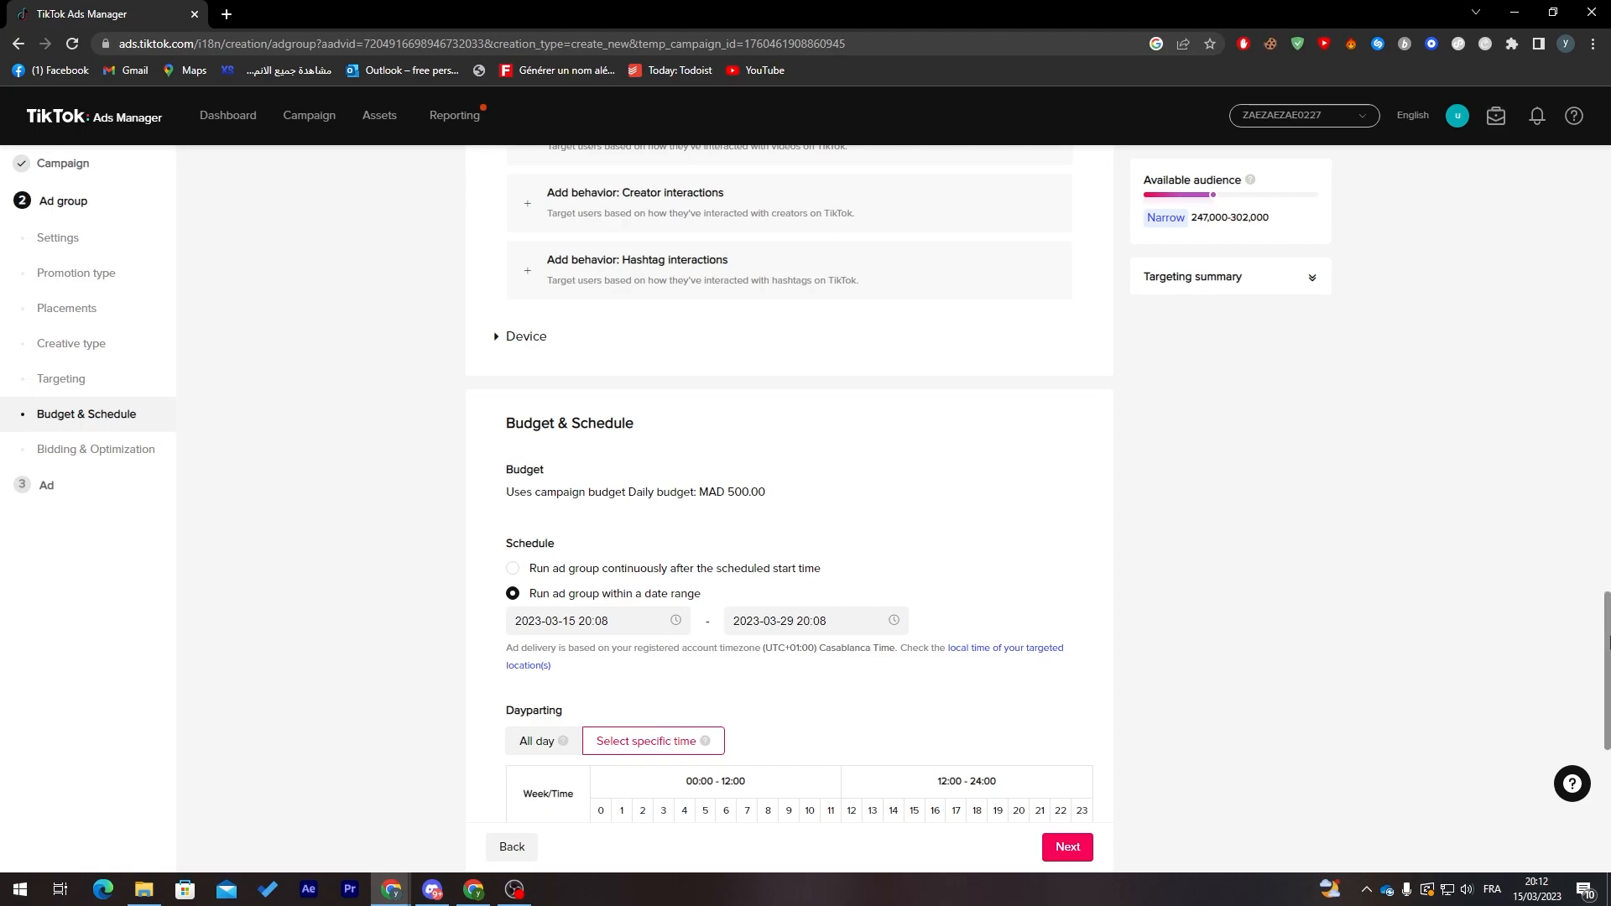
scroll(1568, 579, down, 3)
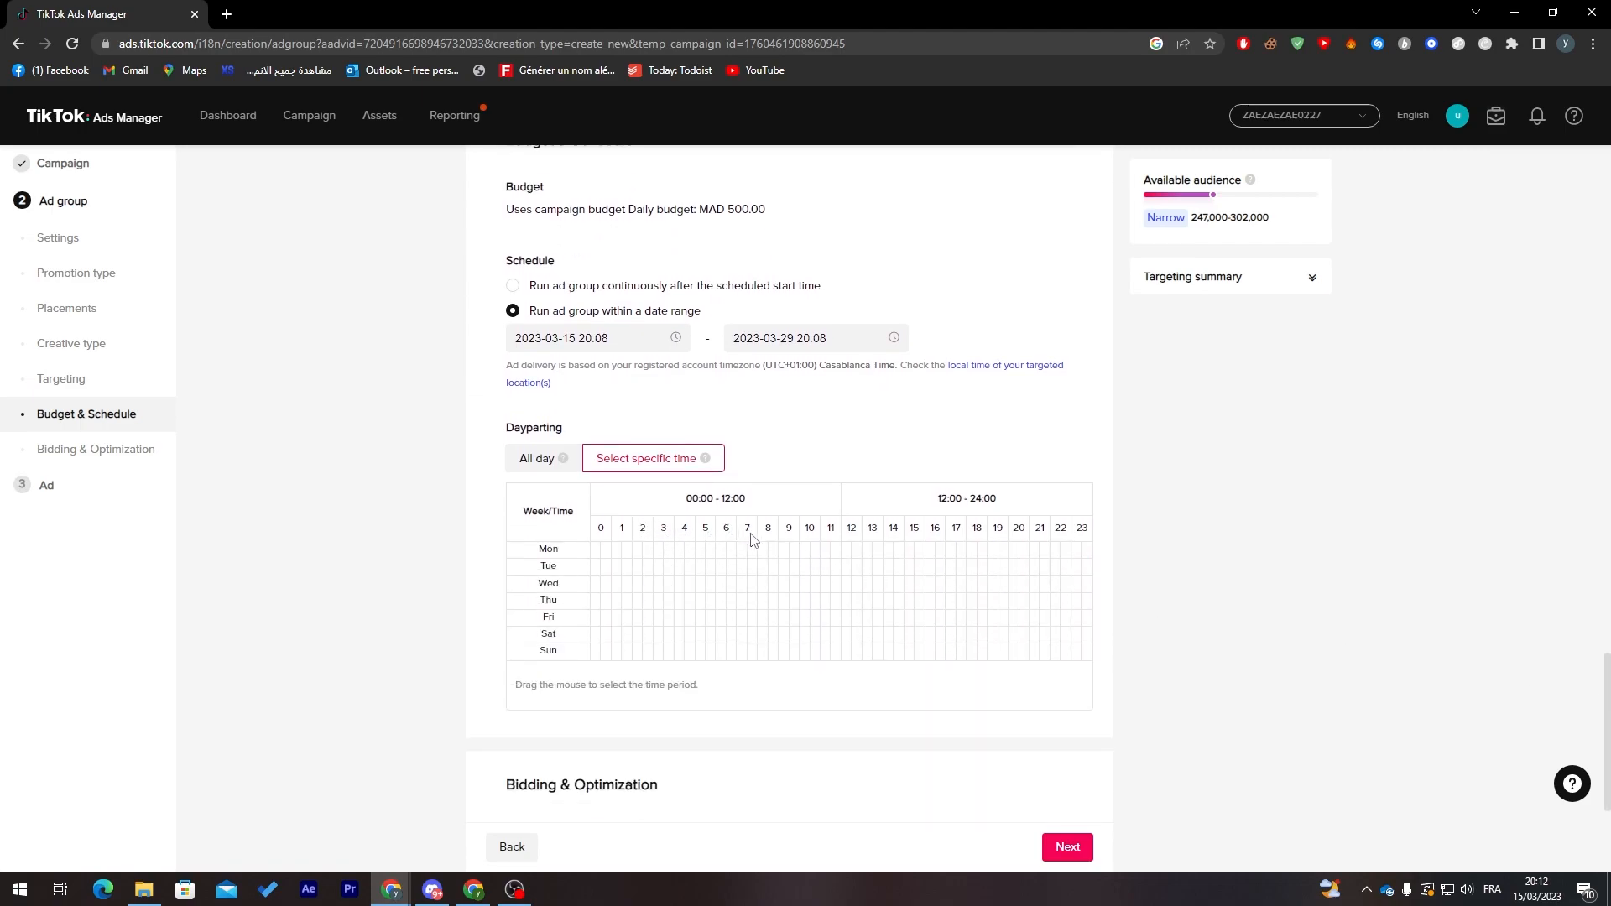
drag(770, 551, 1087, 660)
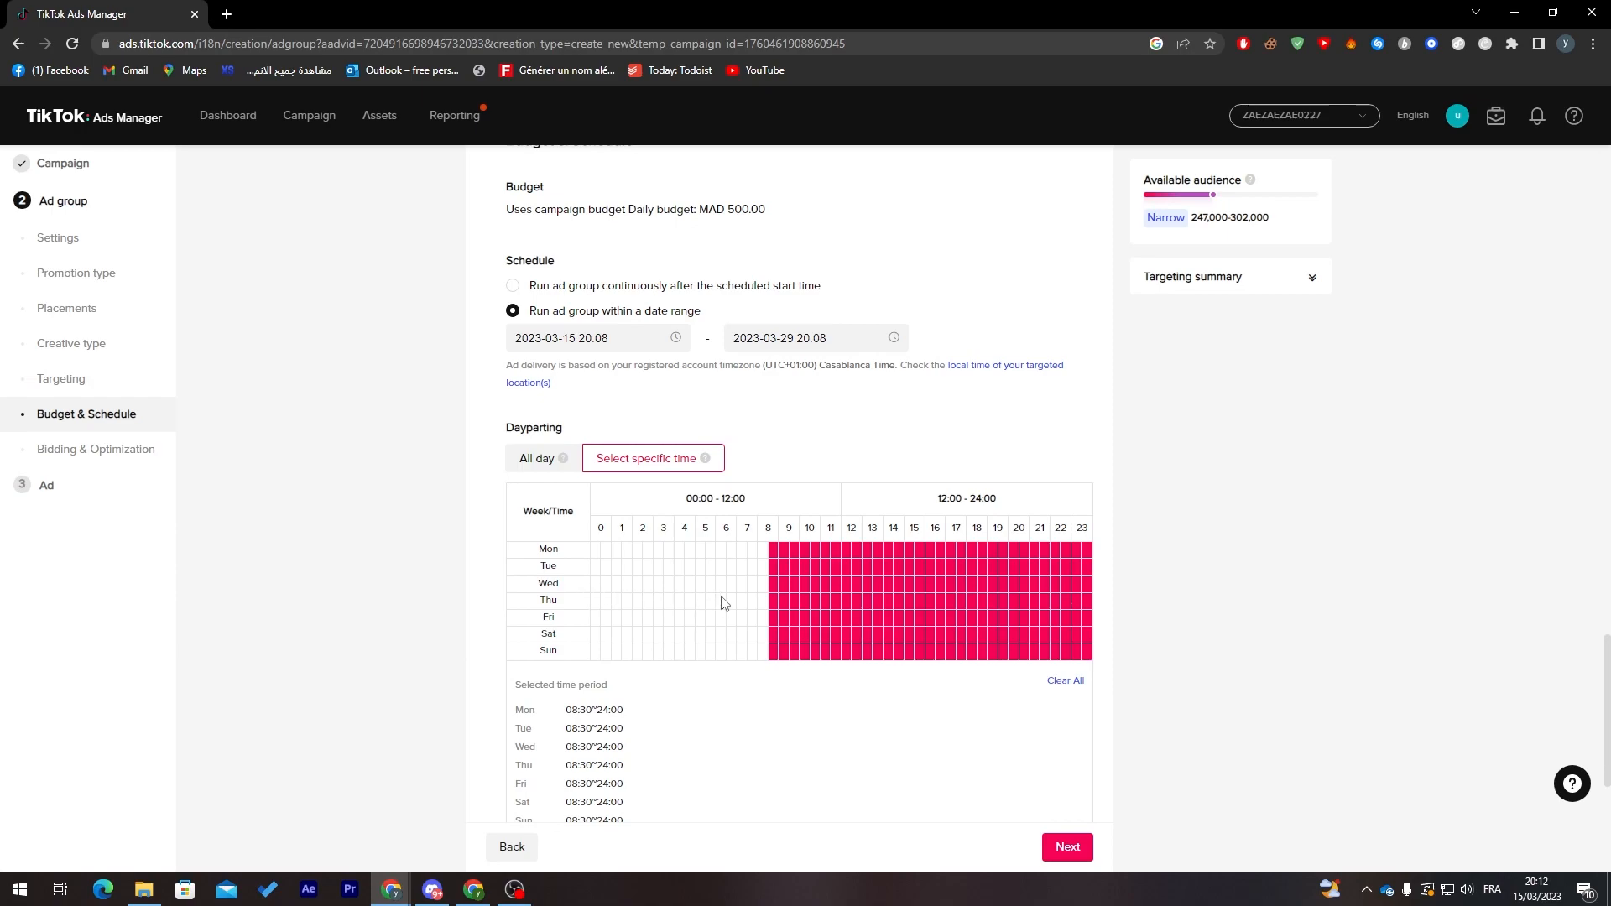
Check the optimization goal options, keep Click with the Lowest cost bid strategy, and continue to the ad settings.
drag(1607, 659, 1607, 746)
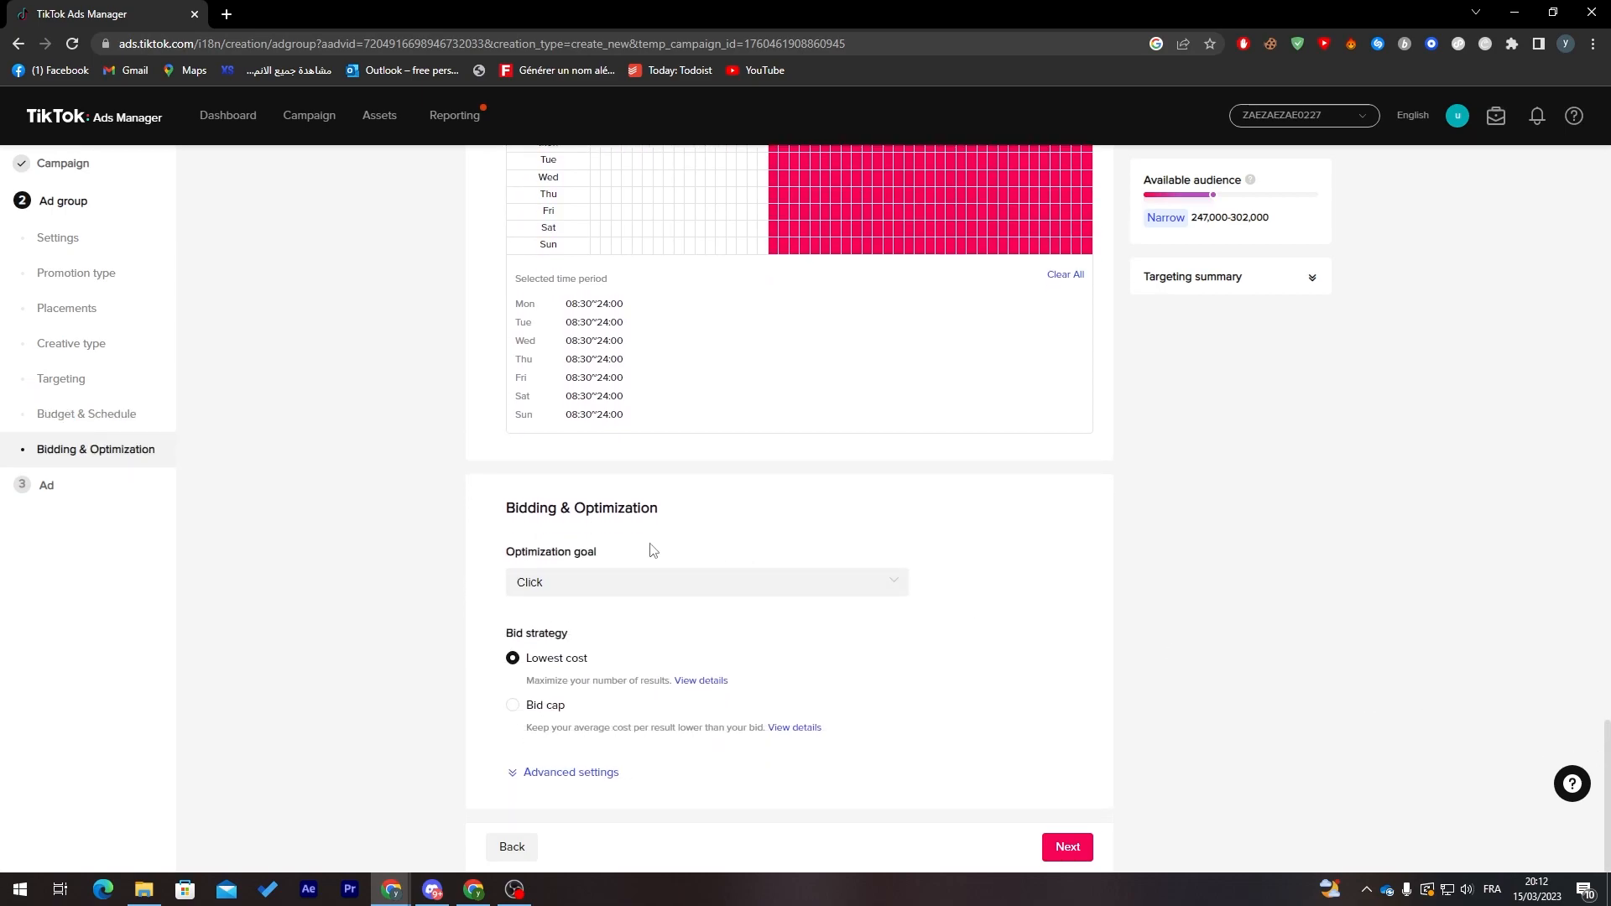
click(632, 583)
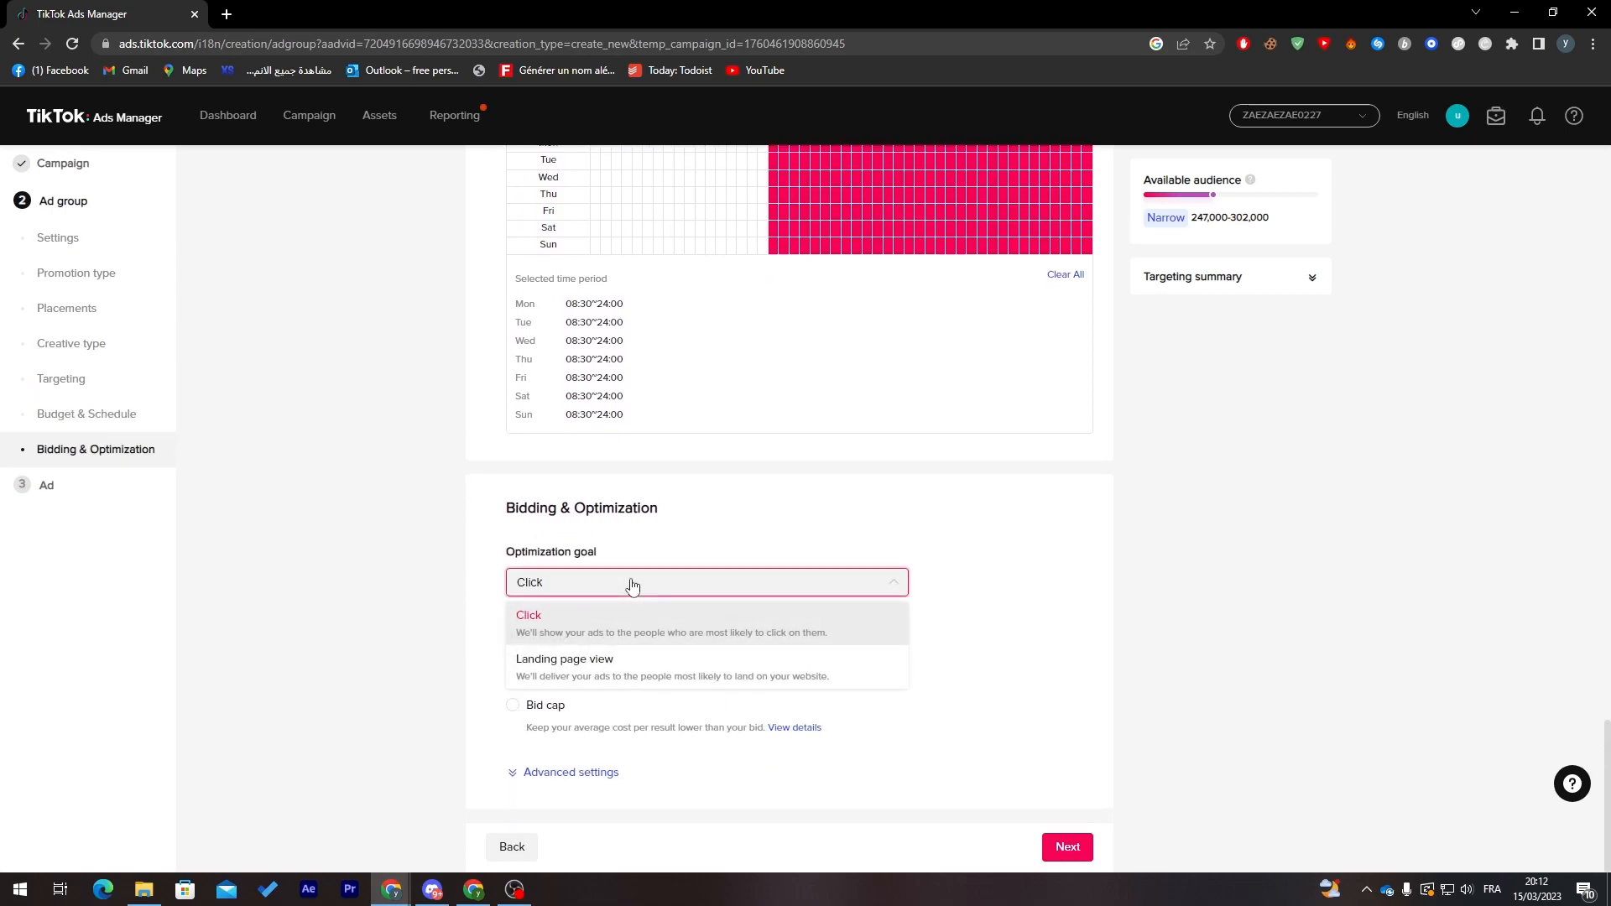
click(633, 585)
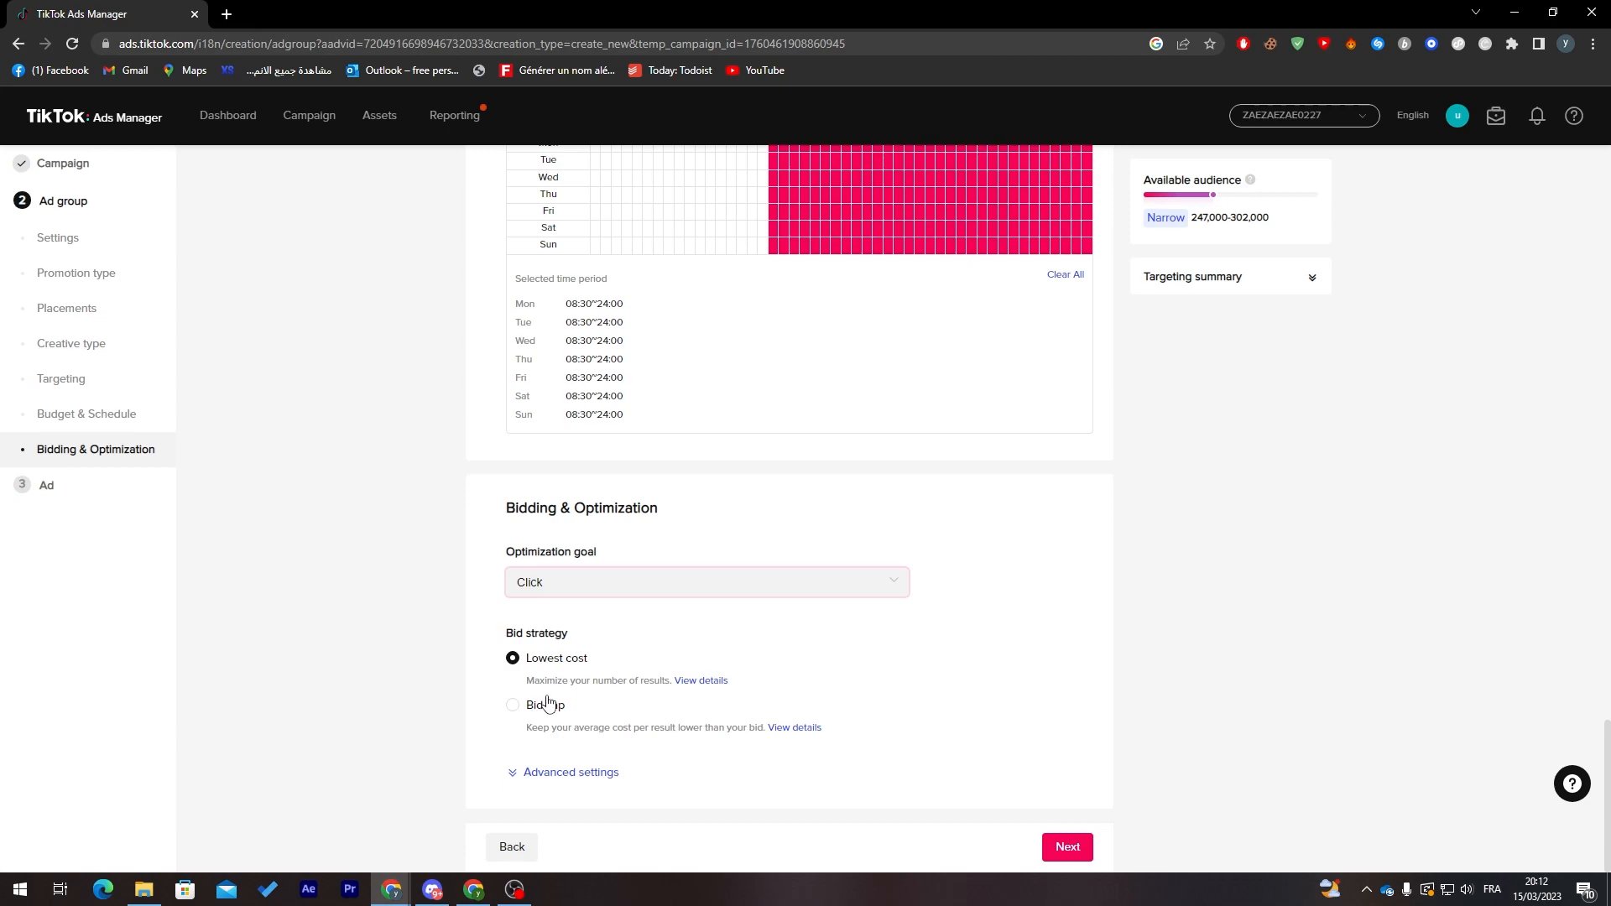
click(1082, 847)
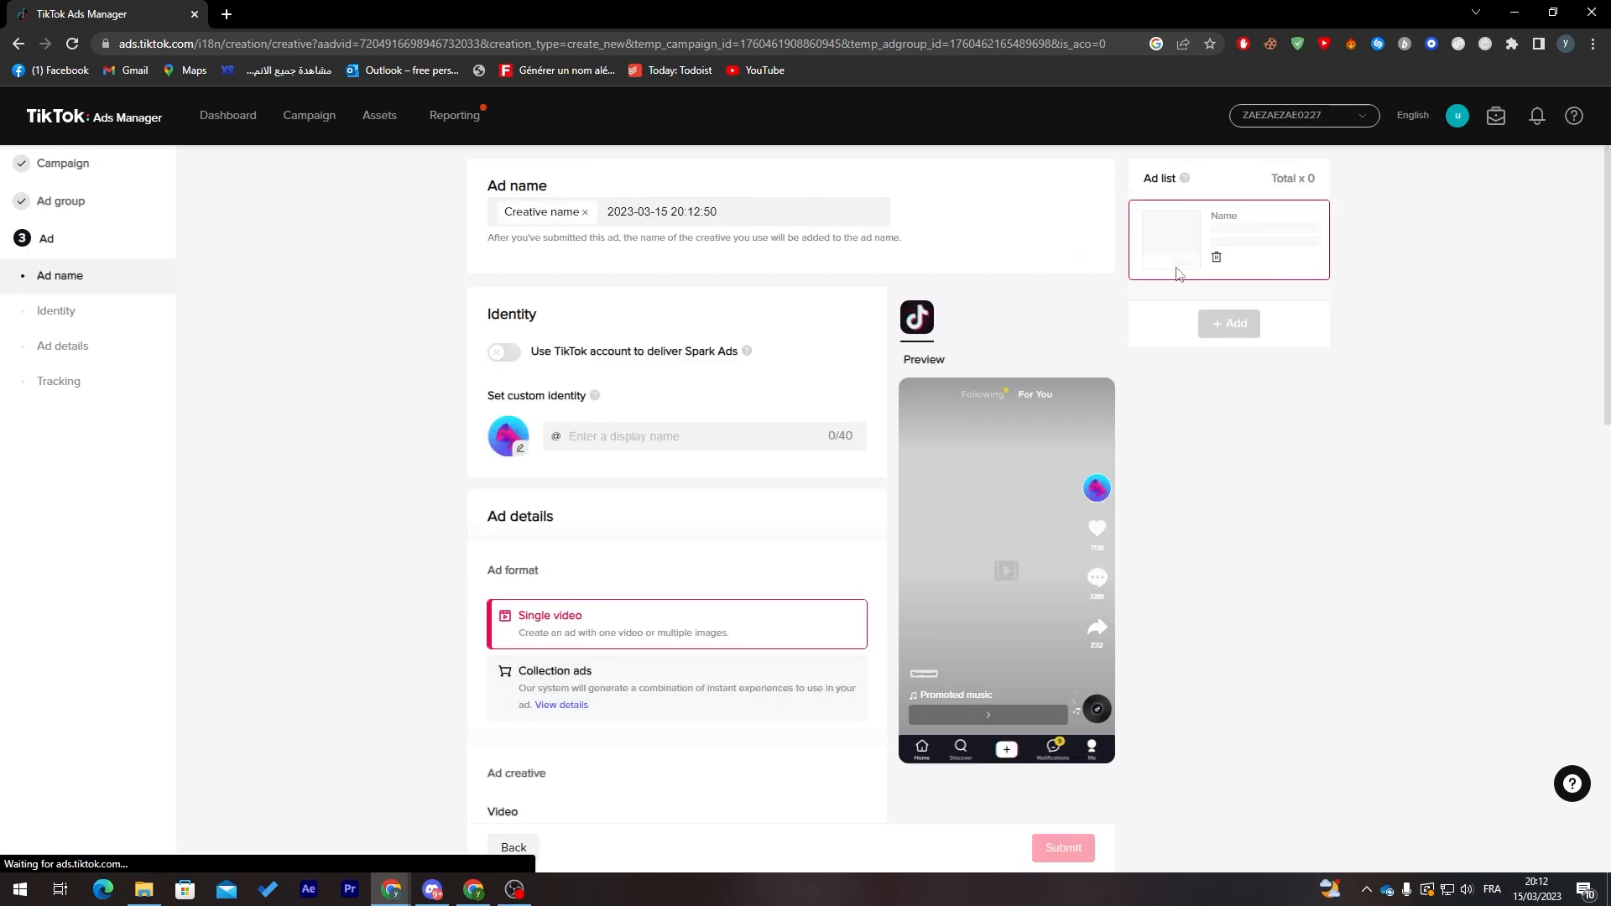
Return to the ad group settings to examine the estimated available audience size, and continue to the ad settings again.
click(503, 848)
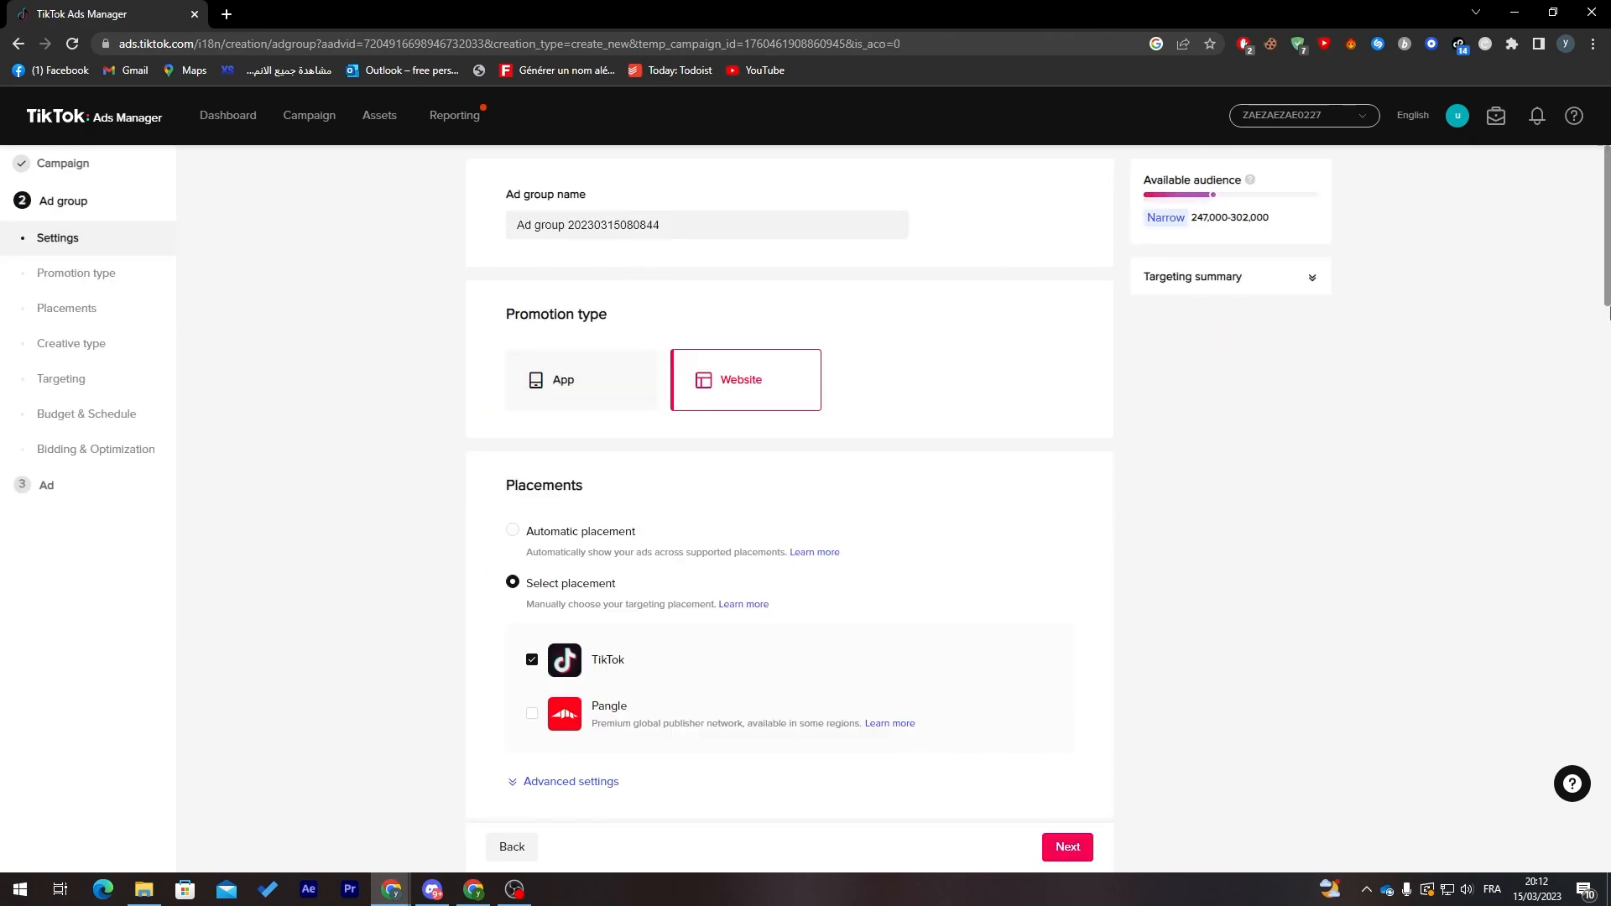
scroll(1553, 593, down, 15)
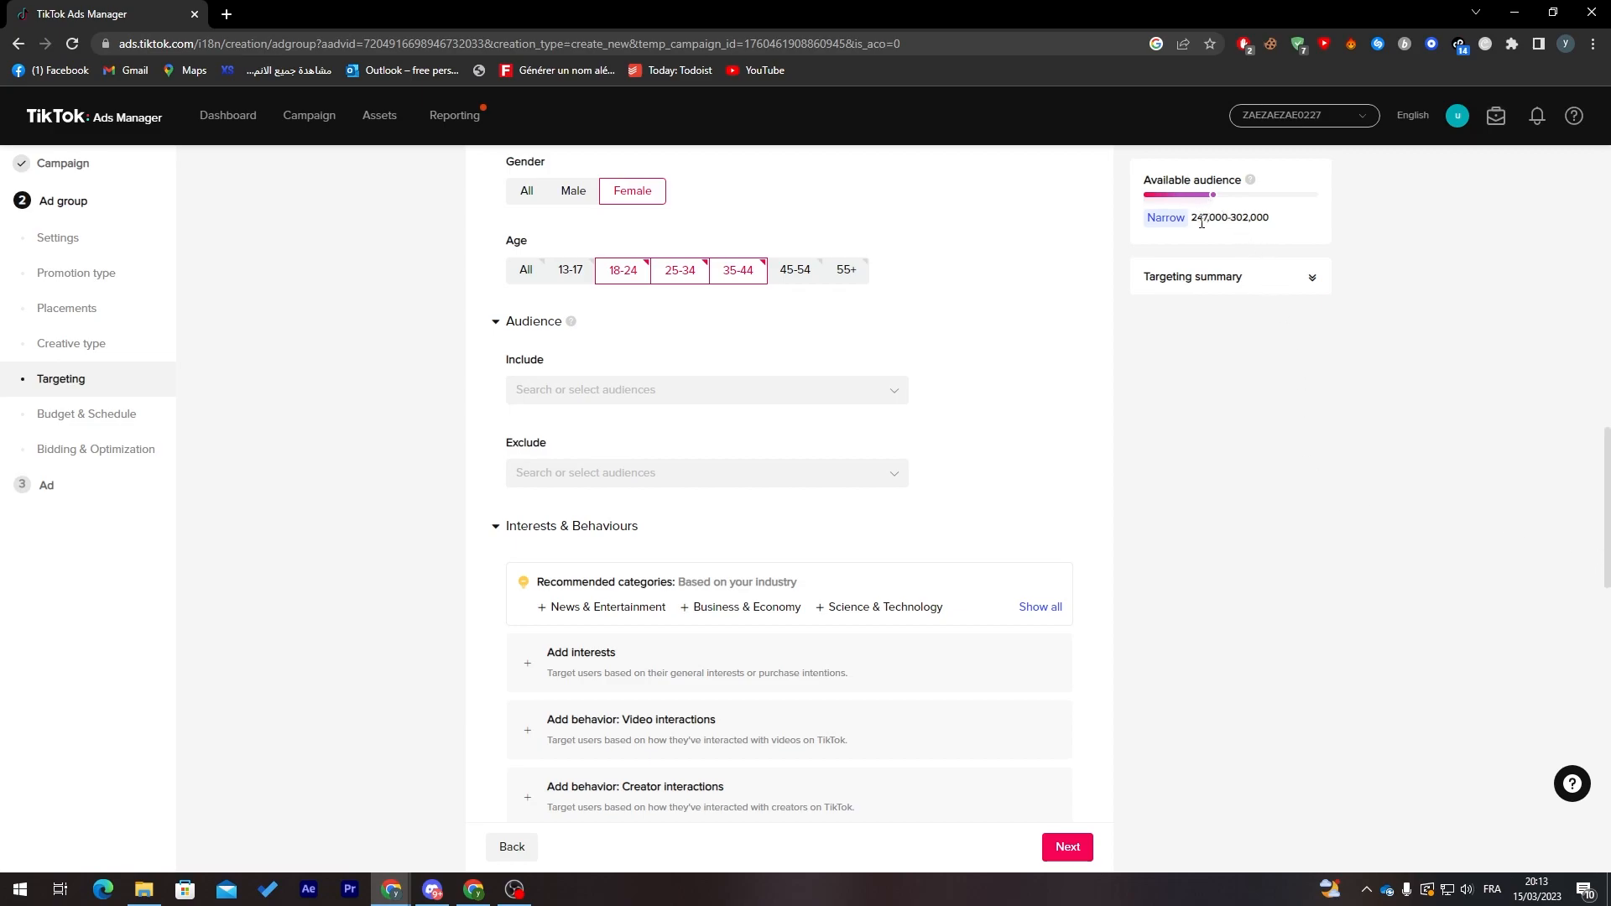
drag(1192, 219, 1283, 227)
click(1282, 228)
click(1074, 849)
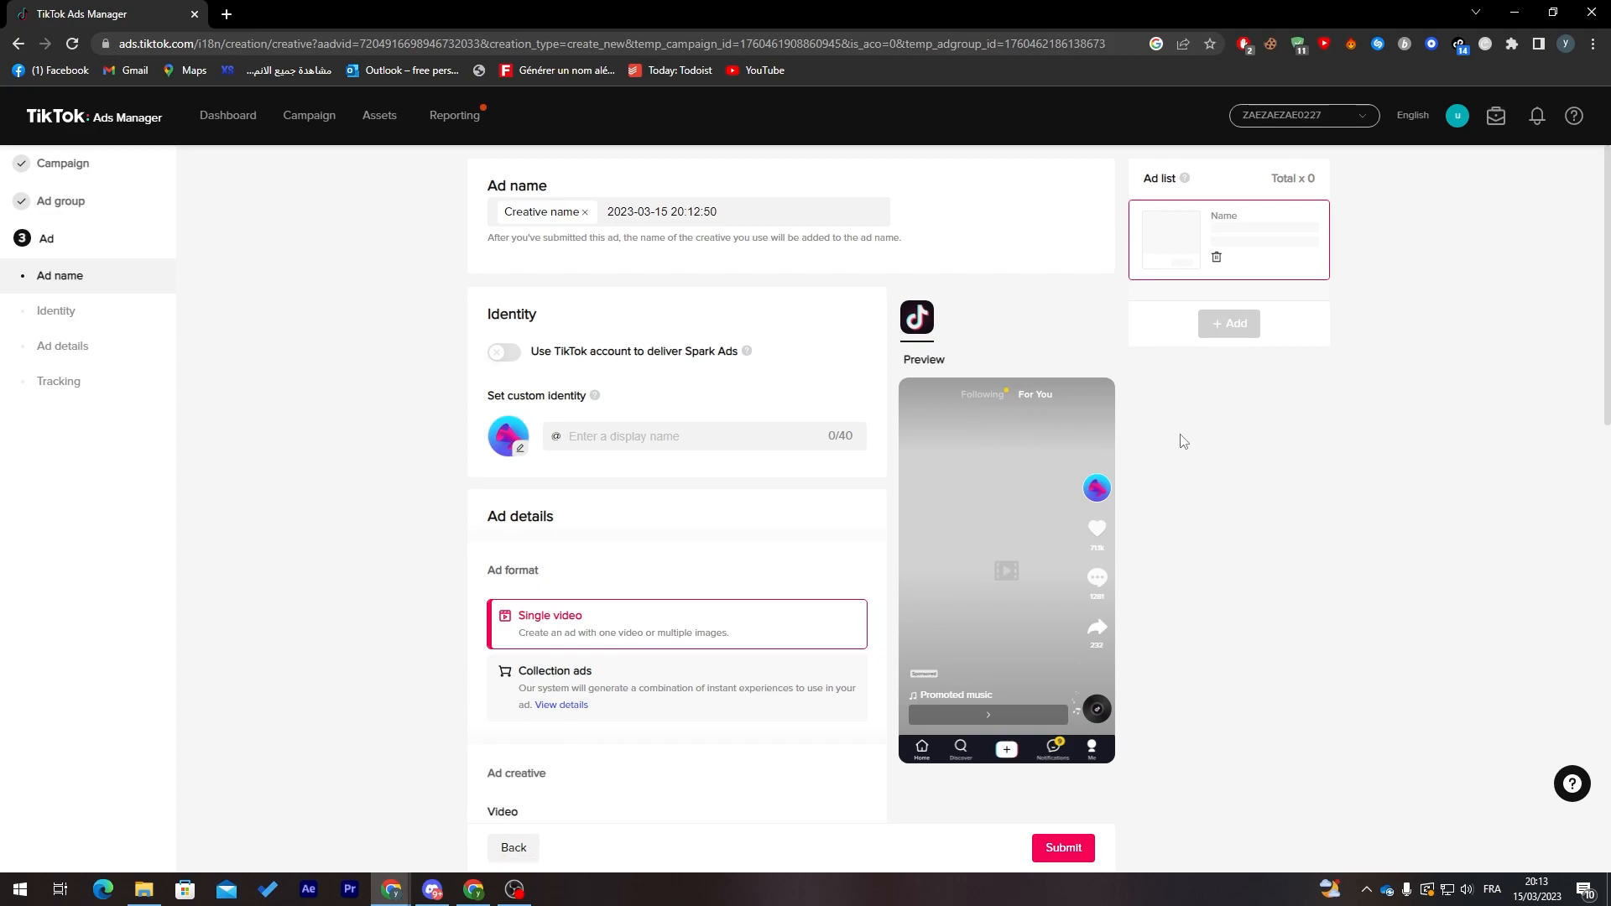
Set the ad text in the ad creative settings to "Download Now".
drag(1606, 330, 1593, 452)
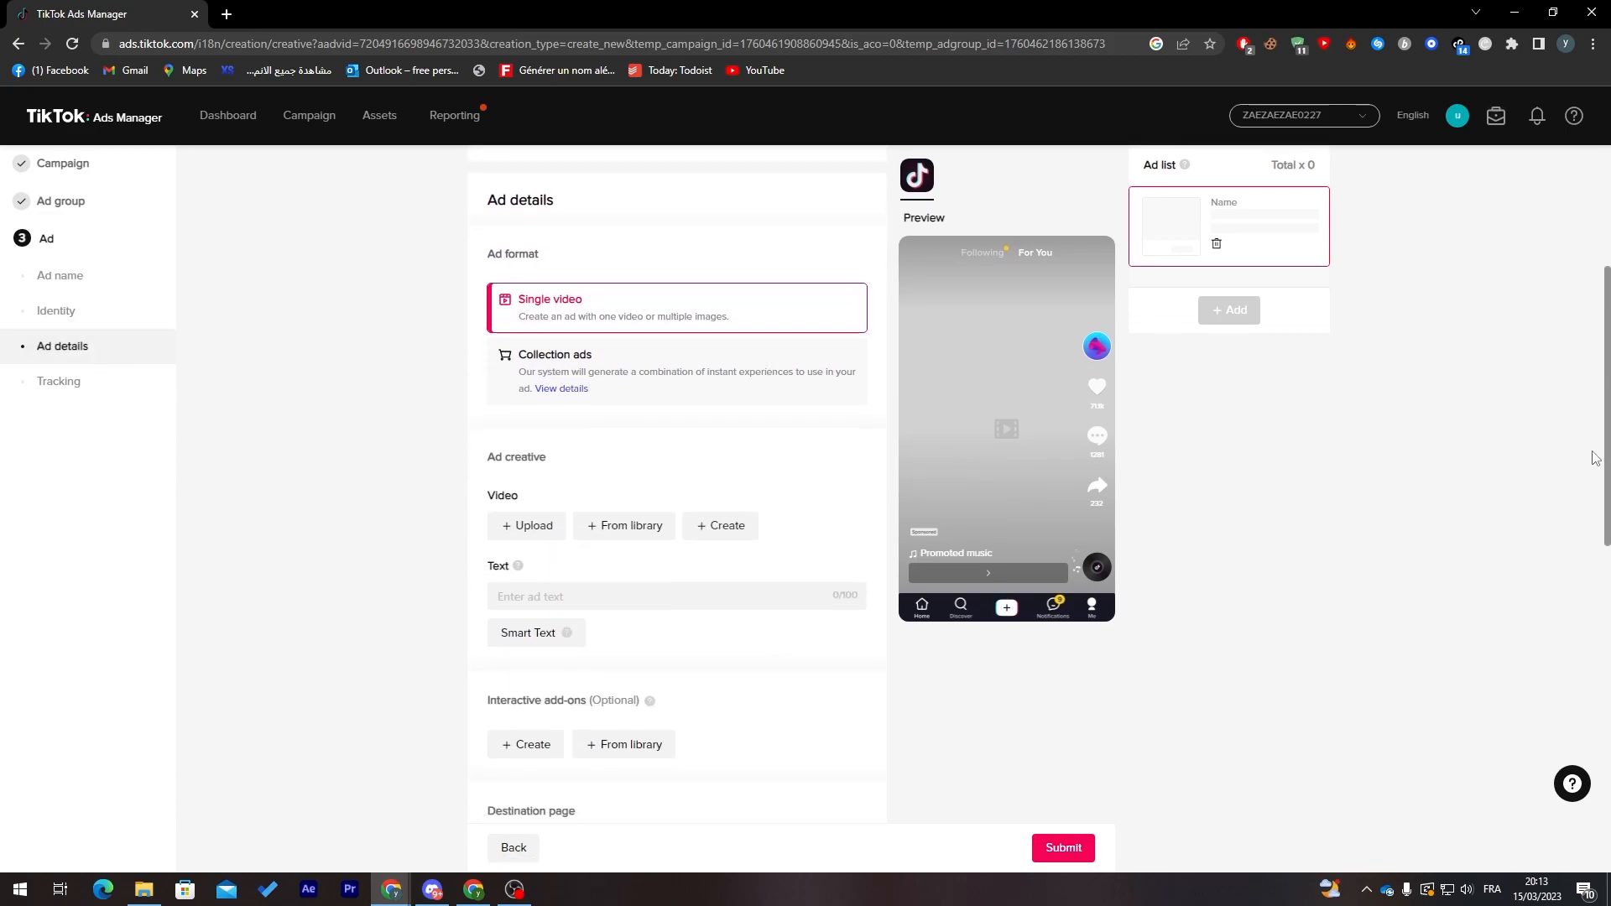
click(538, 530)
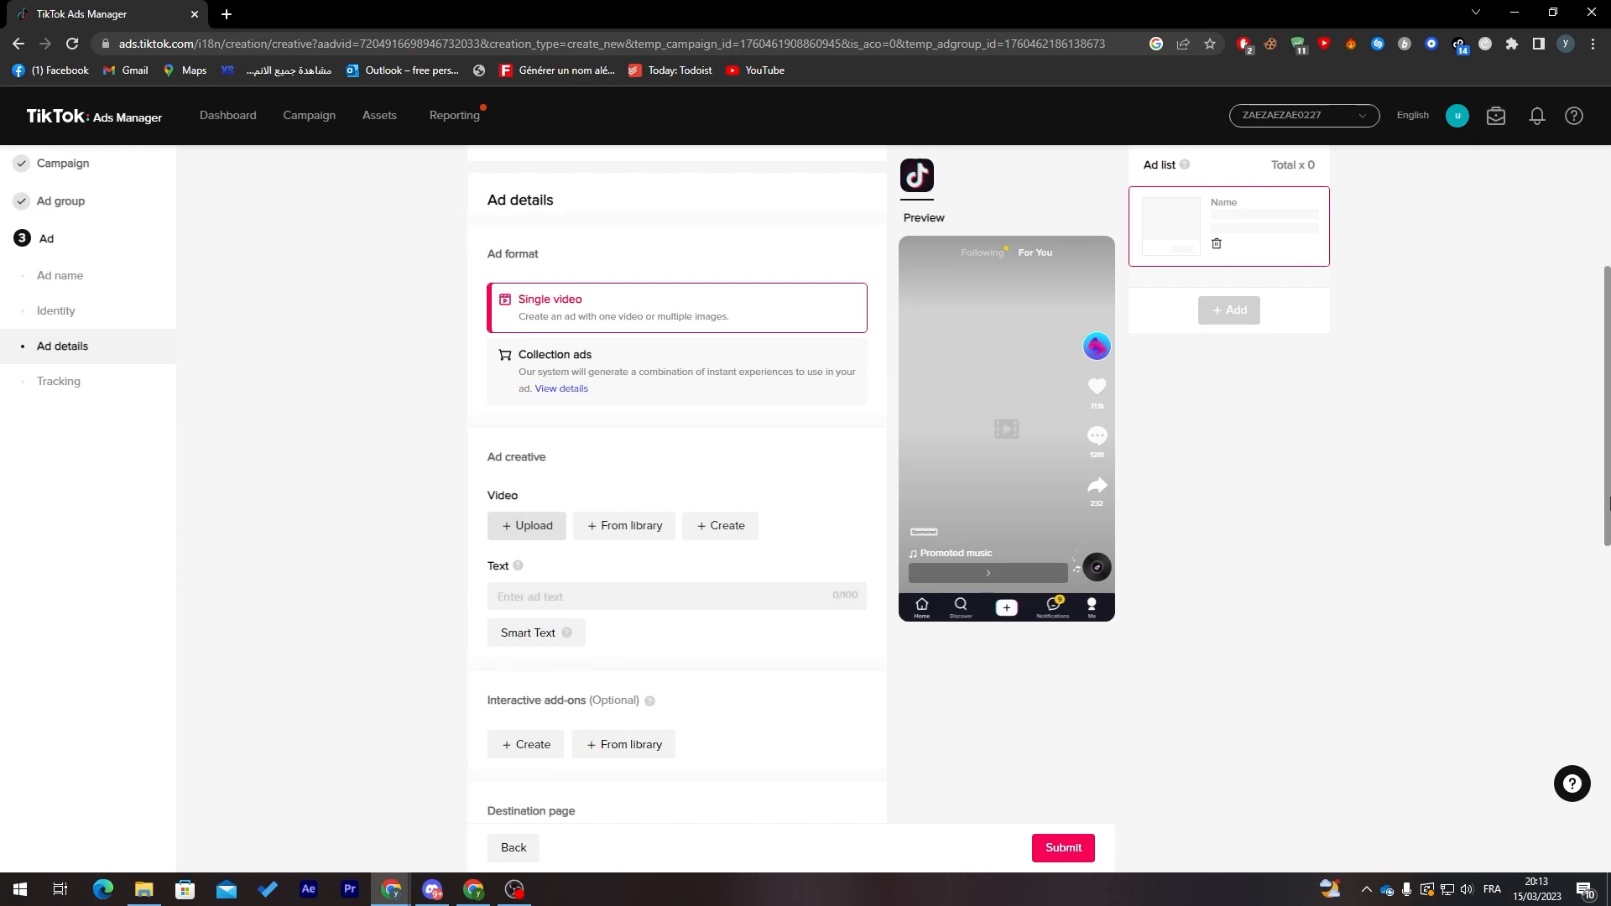
scroll(693, 744, down, 1)
click(565, 576)
text(eazeazeazeazeazezae)
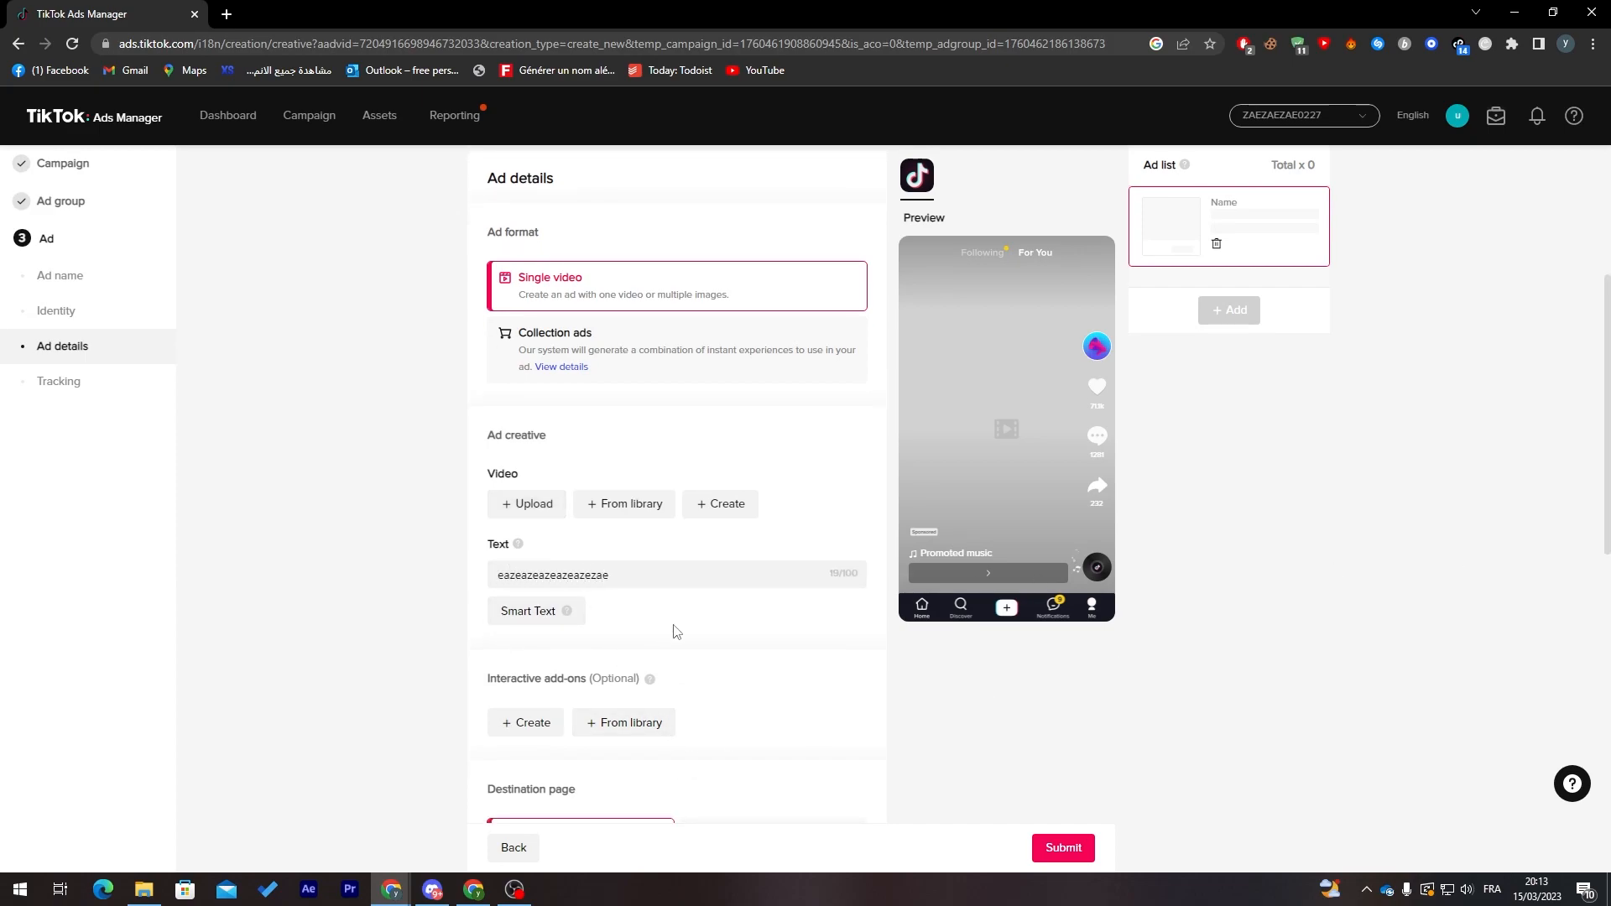
double_click(705, 573)
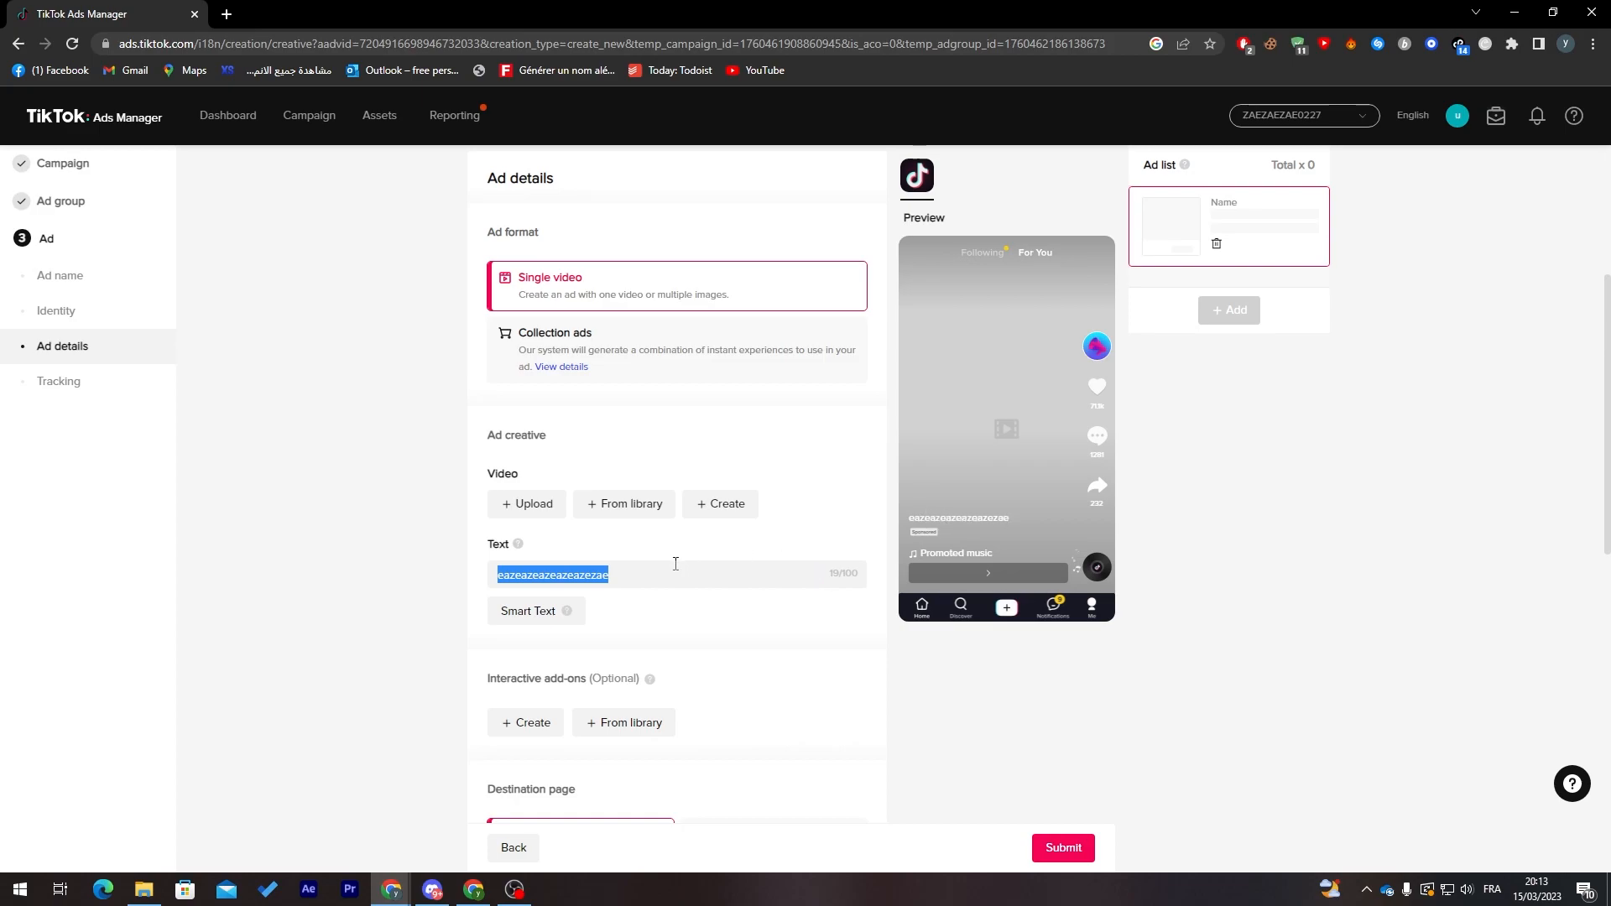
text(Download Now)
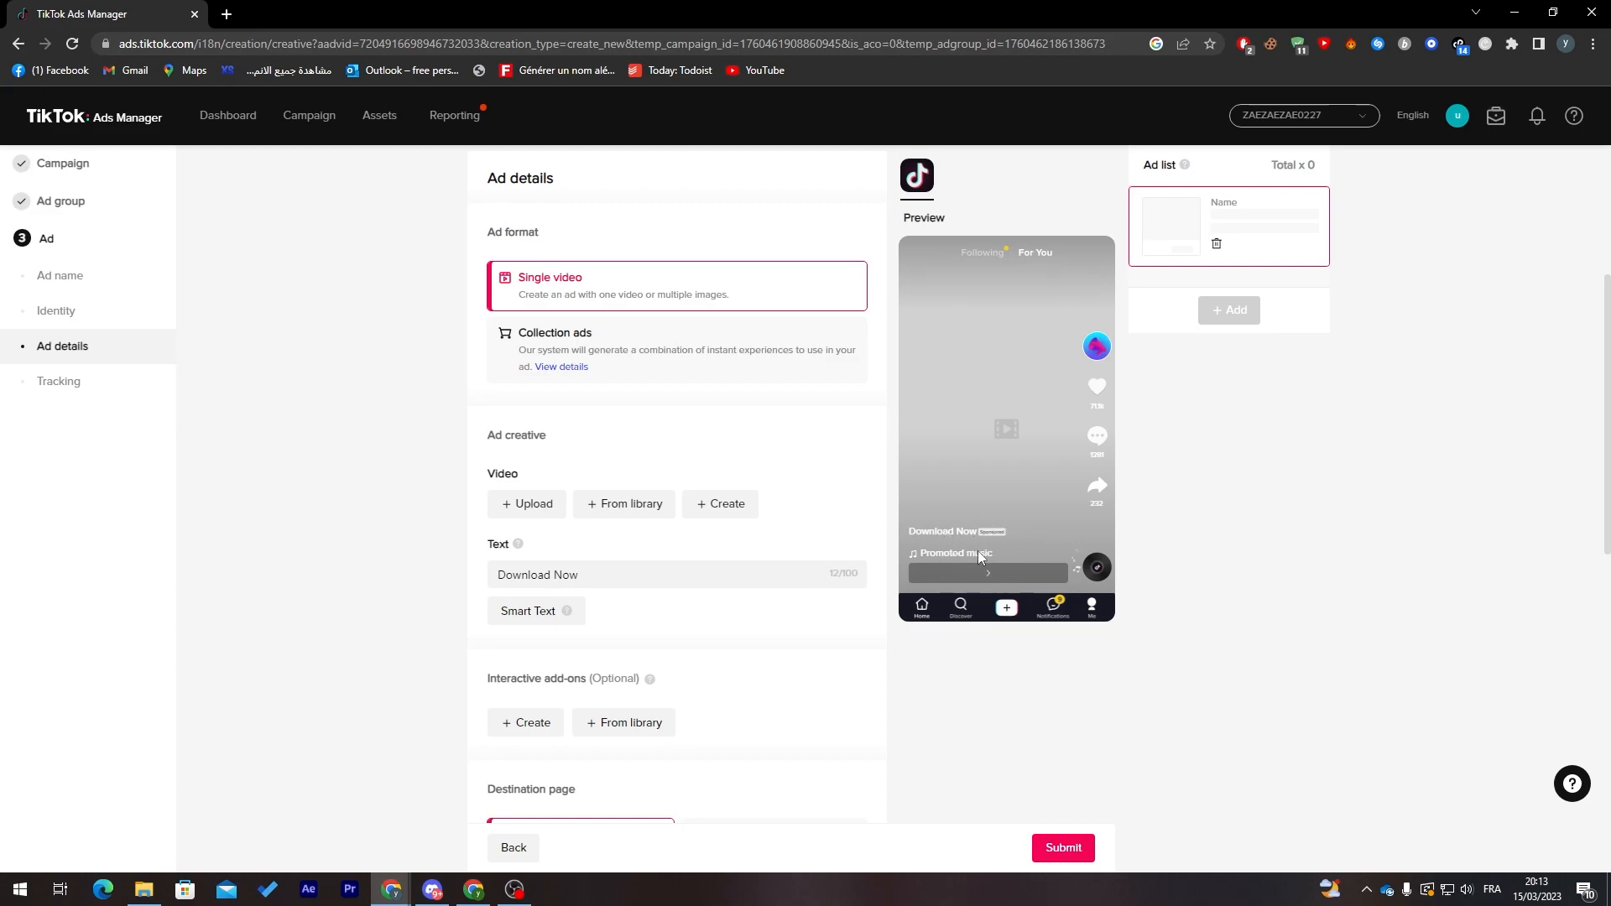
Open the Smart Text generator for the ad text to view its options, and close it without generating anything.
scroll(1609, 610, down, 2)
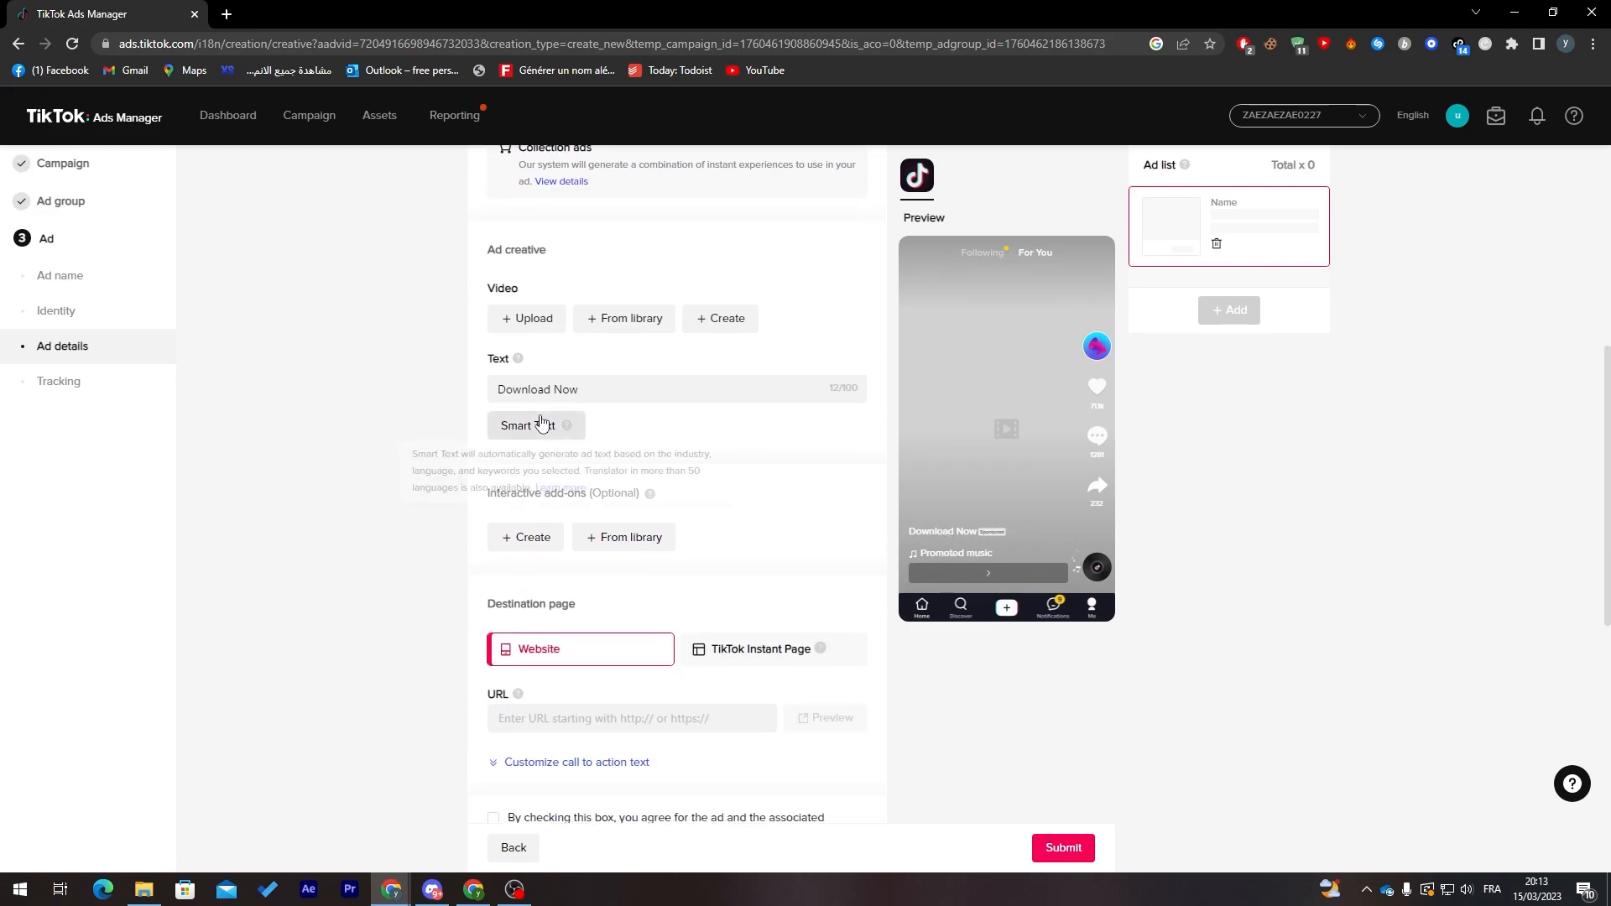
click(537, 425)
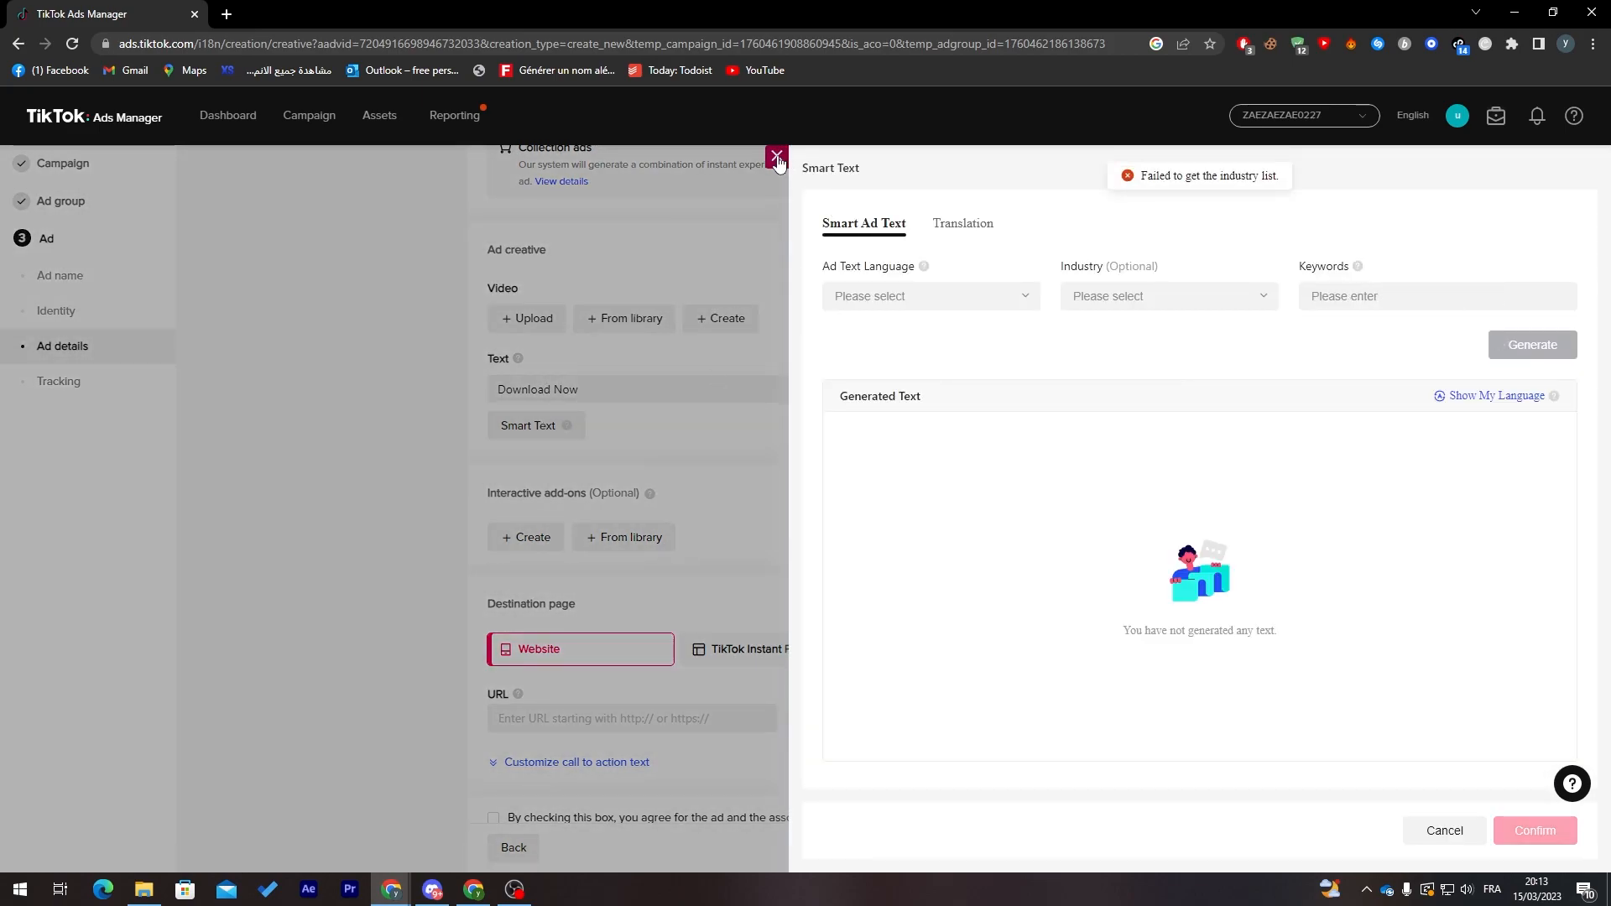
click(777, 158)
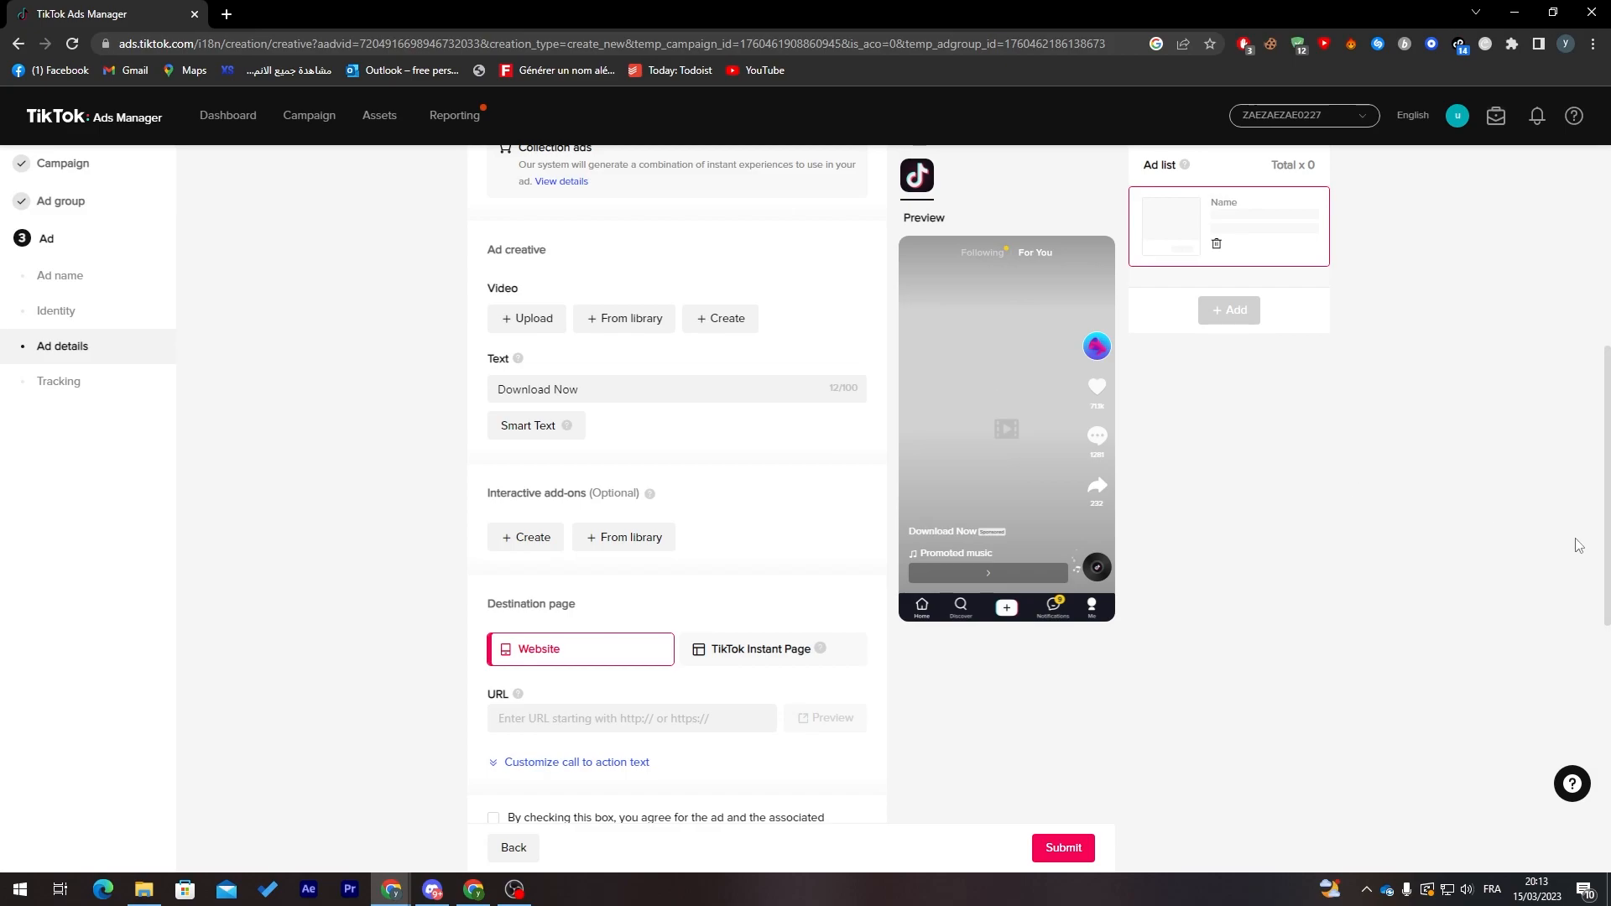
Examine the website destination URL field and the optional event and third-party tracking settings of the ad.
scroll(1600, 581, down, 1)
scroll(1600, 580, down, 2)
click(730, 484)
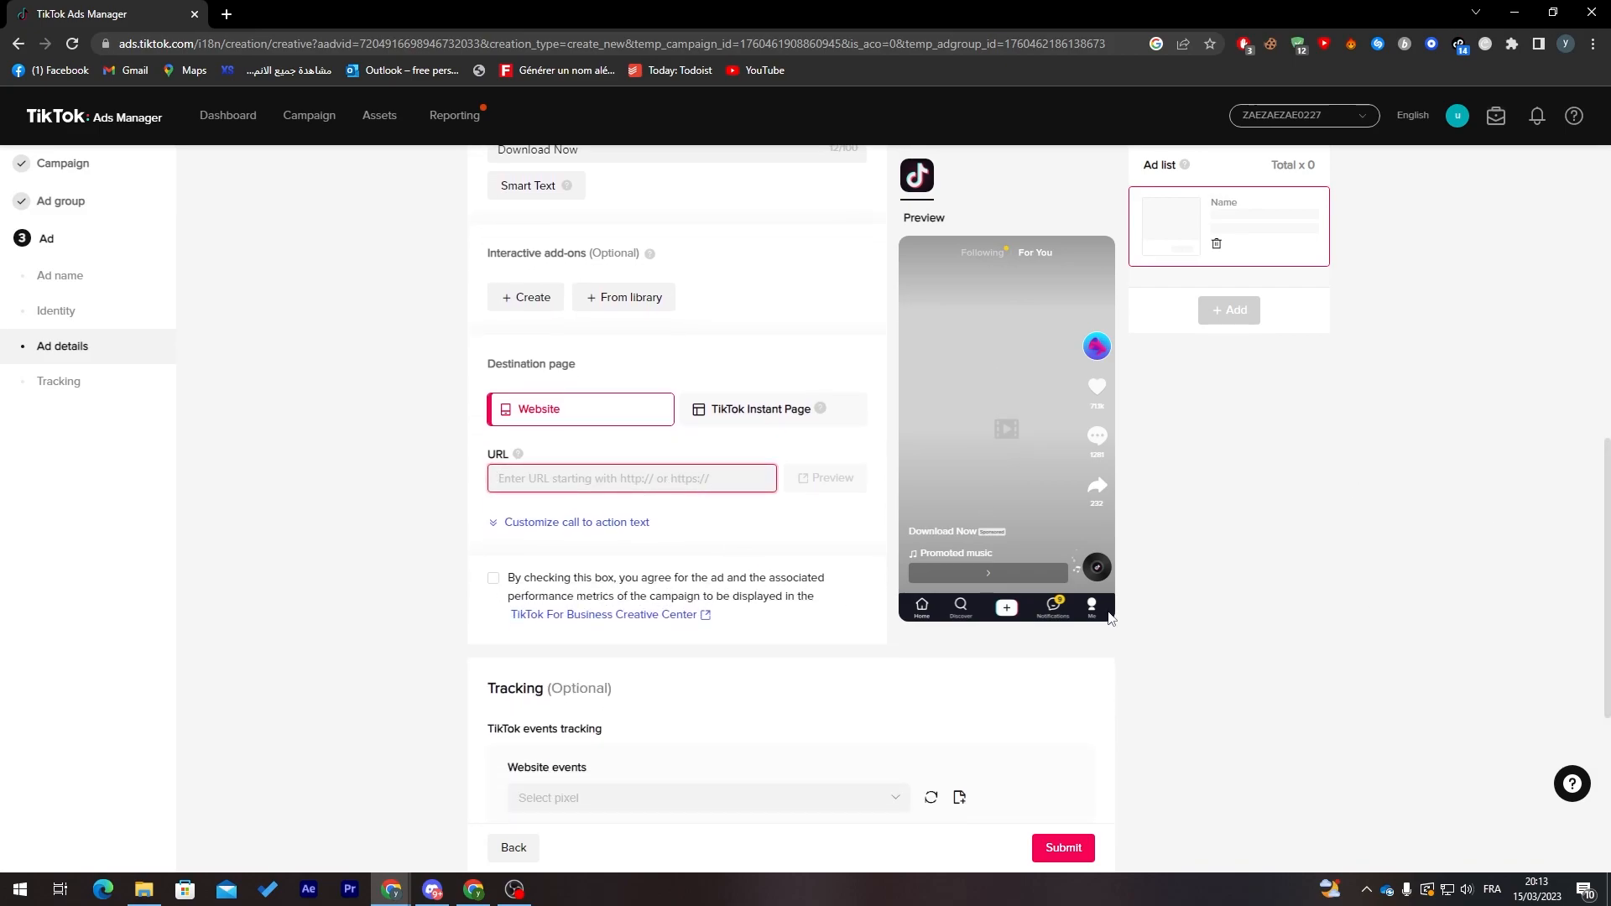
drag(1607, 610, 1607, 763)
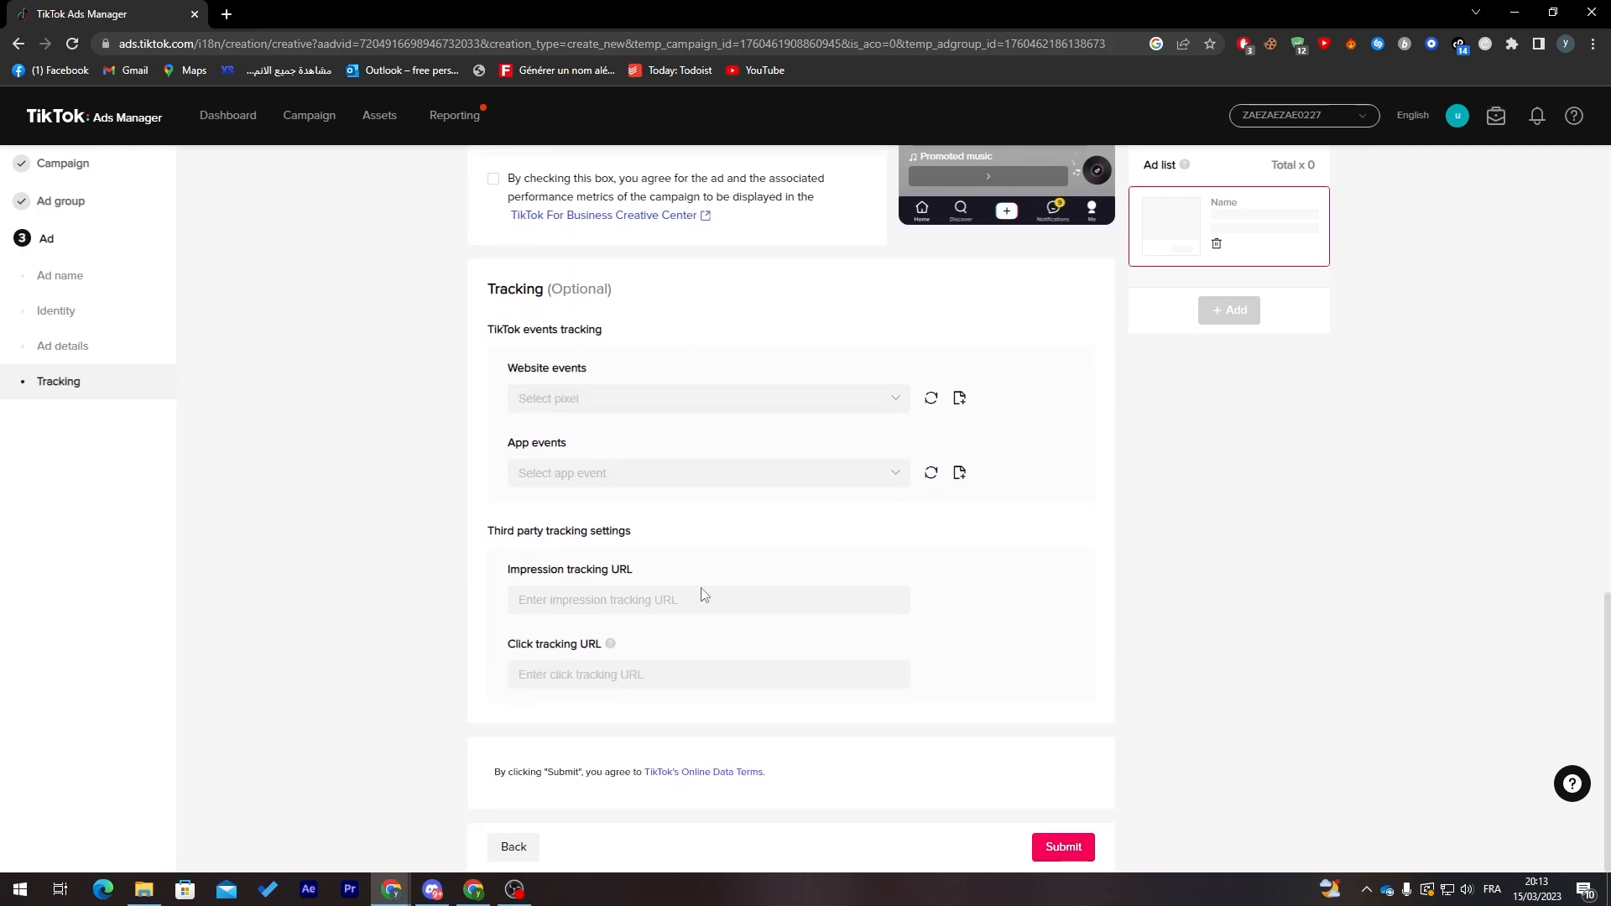
scroll(827, 582, up, 4)
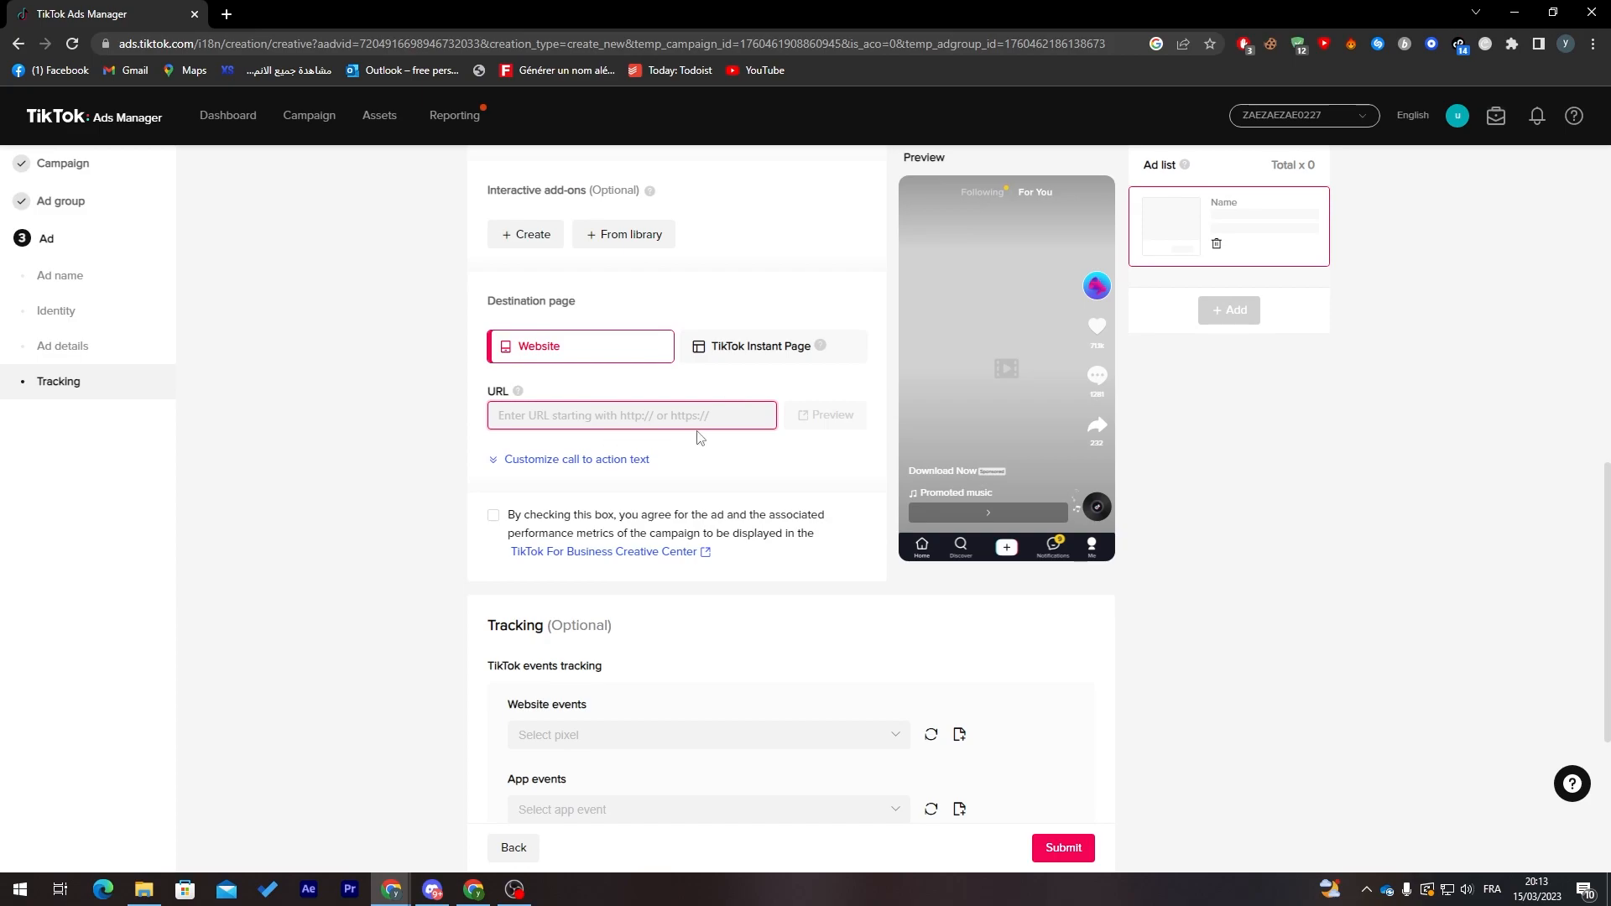
scroll(1201, 570, down, 3)
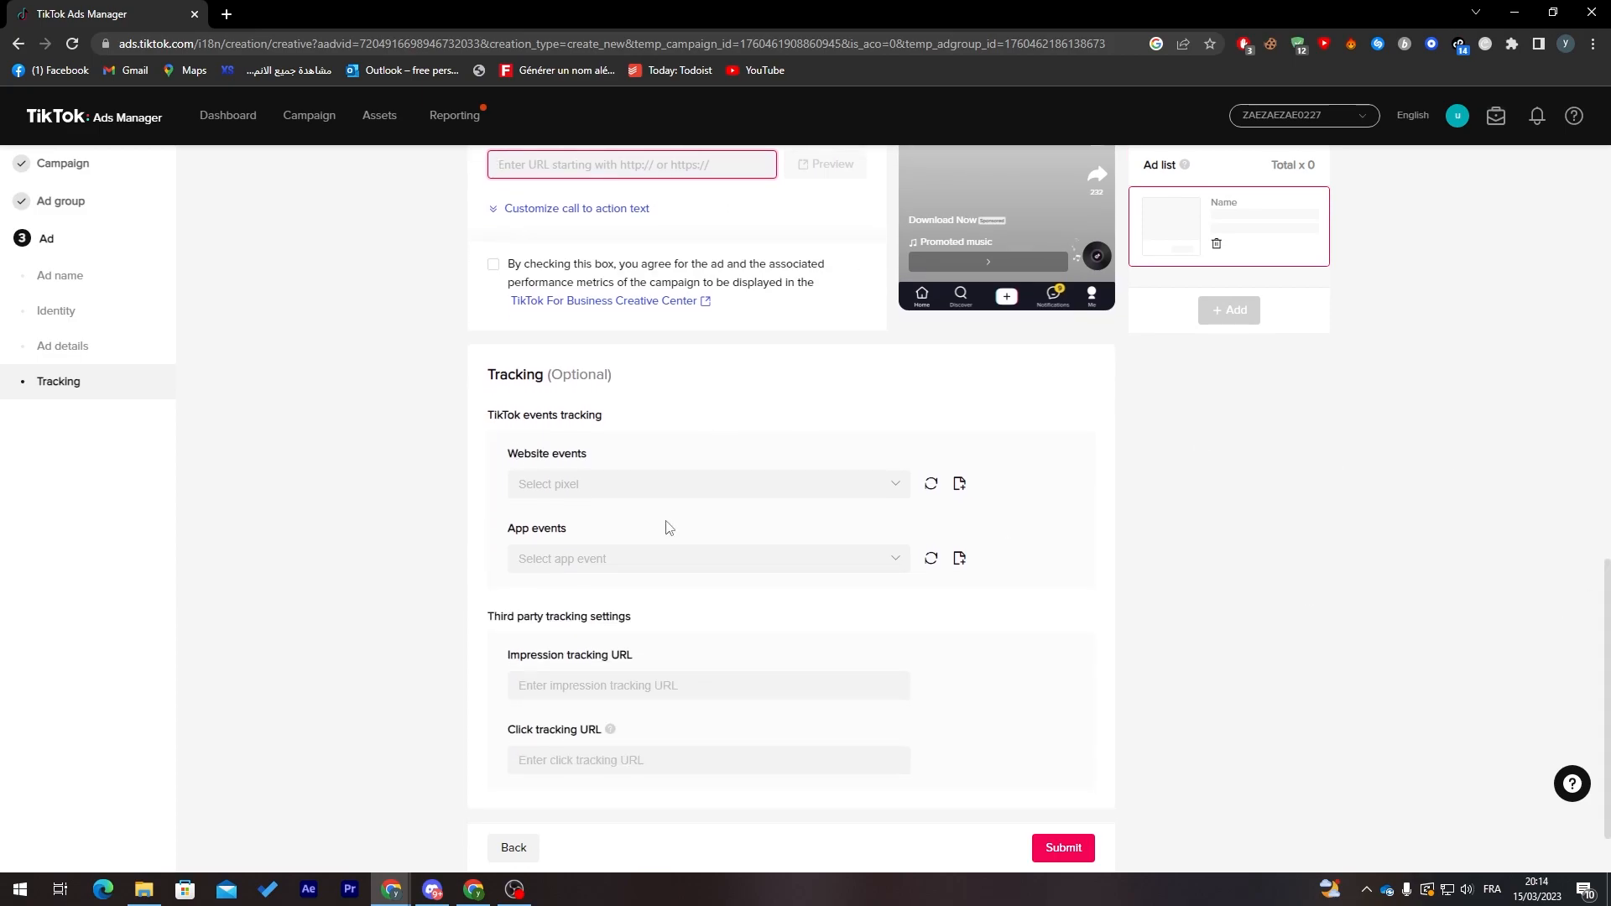
scroll(1572, 565, down, 1)
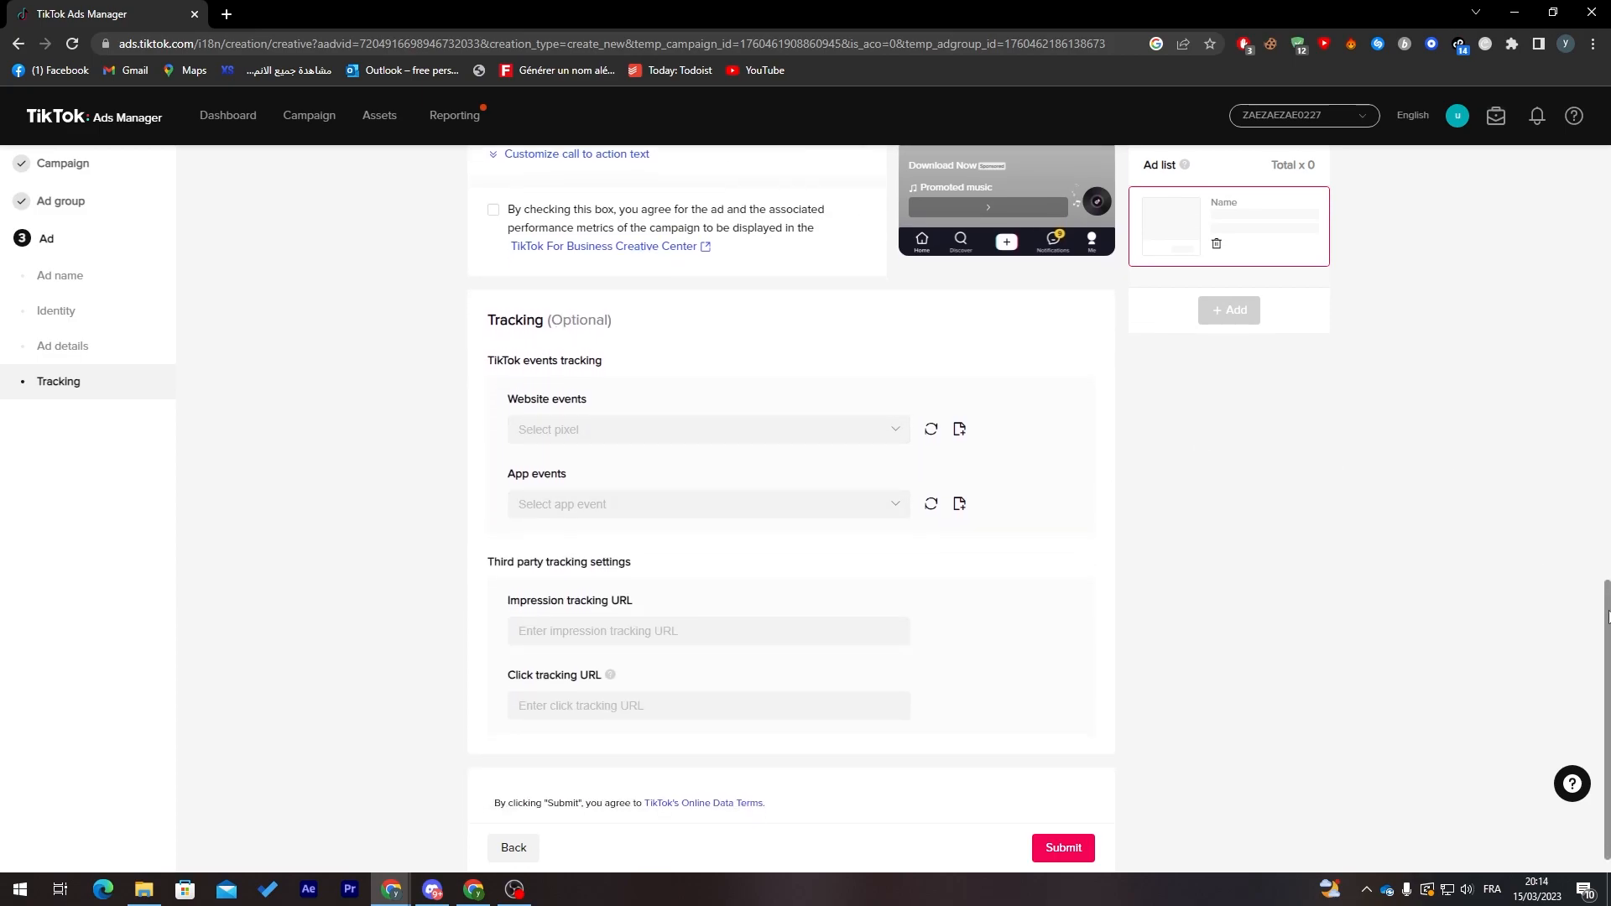
drag(1599, 676, 1594, 515)
scroll(1567, 421, up, 4)
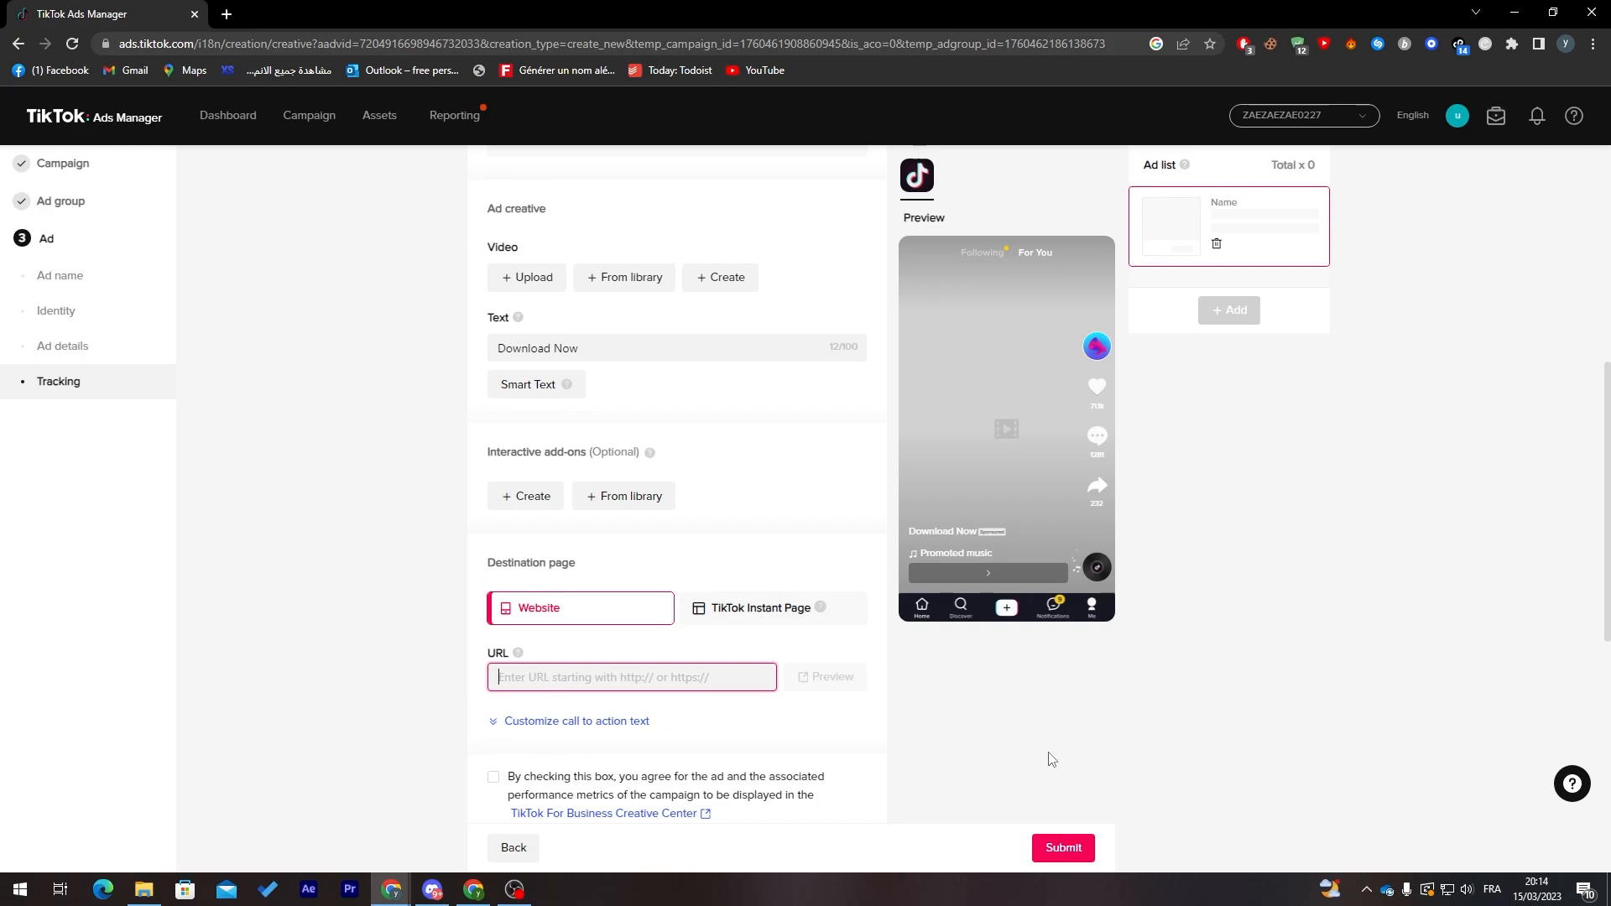
Open the account's Payment page in a new browser tab and switch to it.
click(1458, 117)
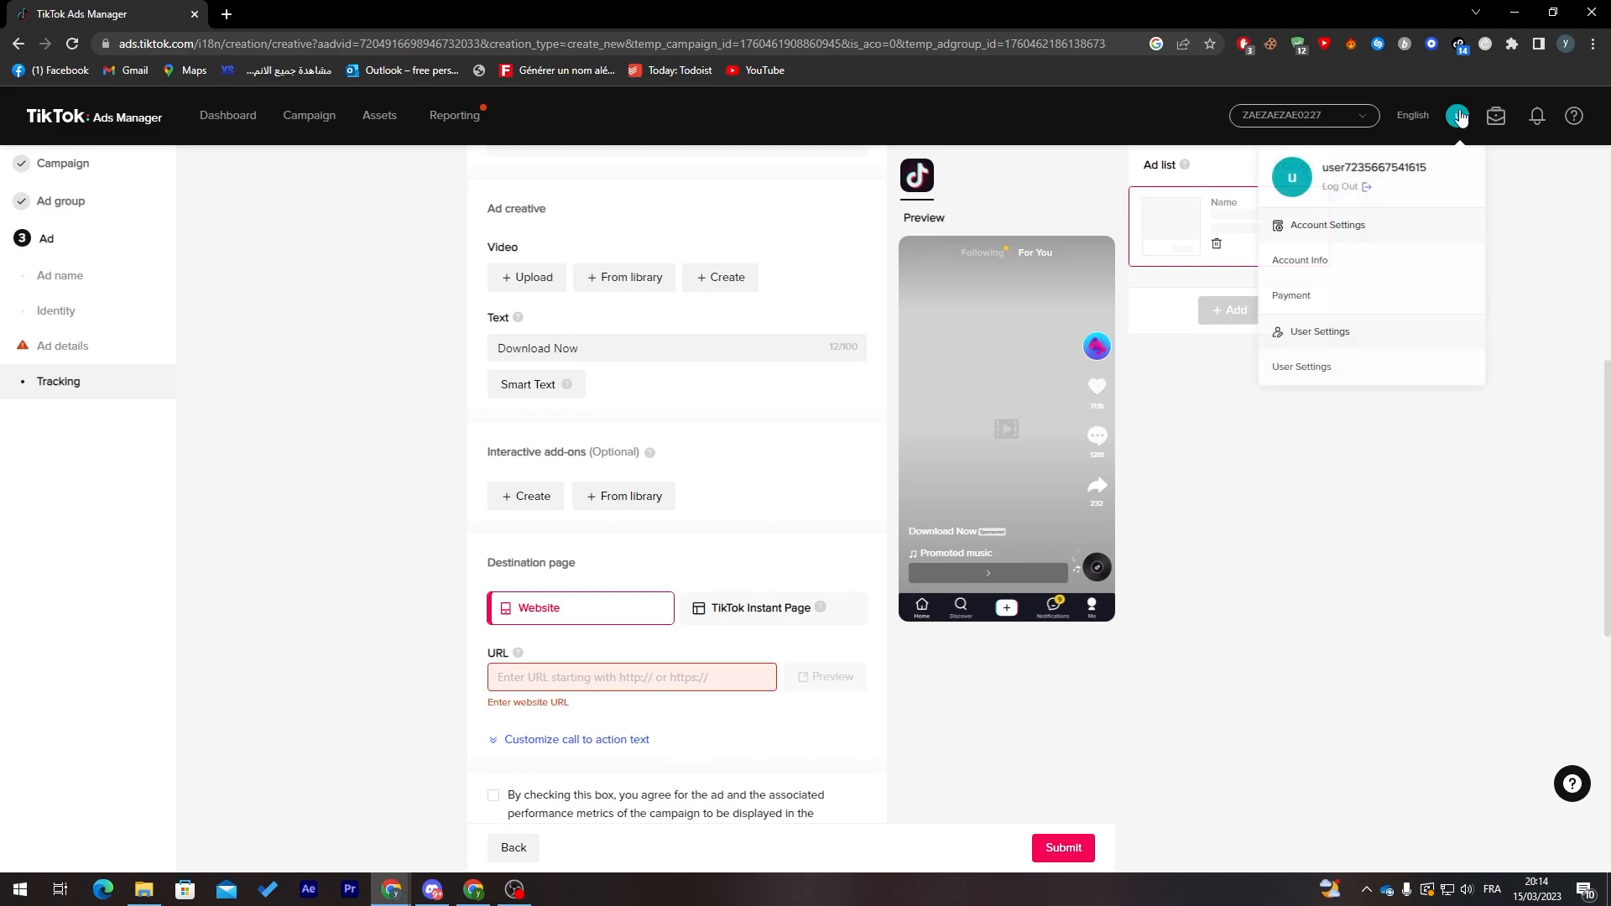
right_click(1296, 296)
click(1371, 306)
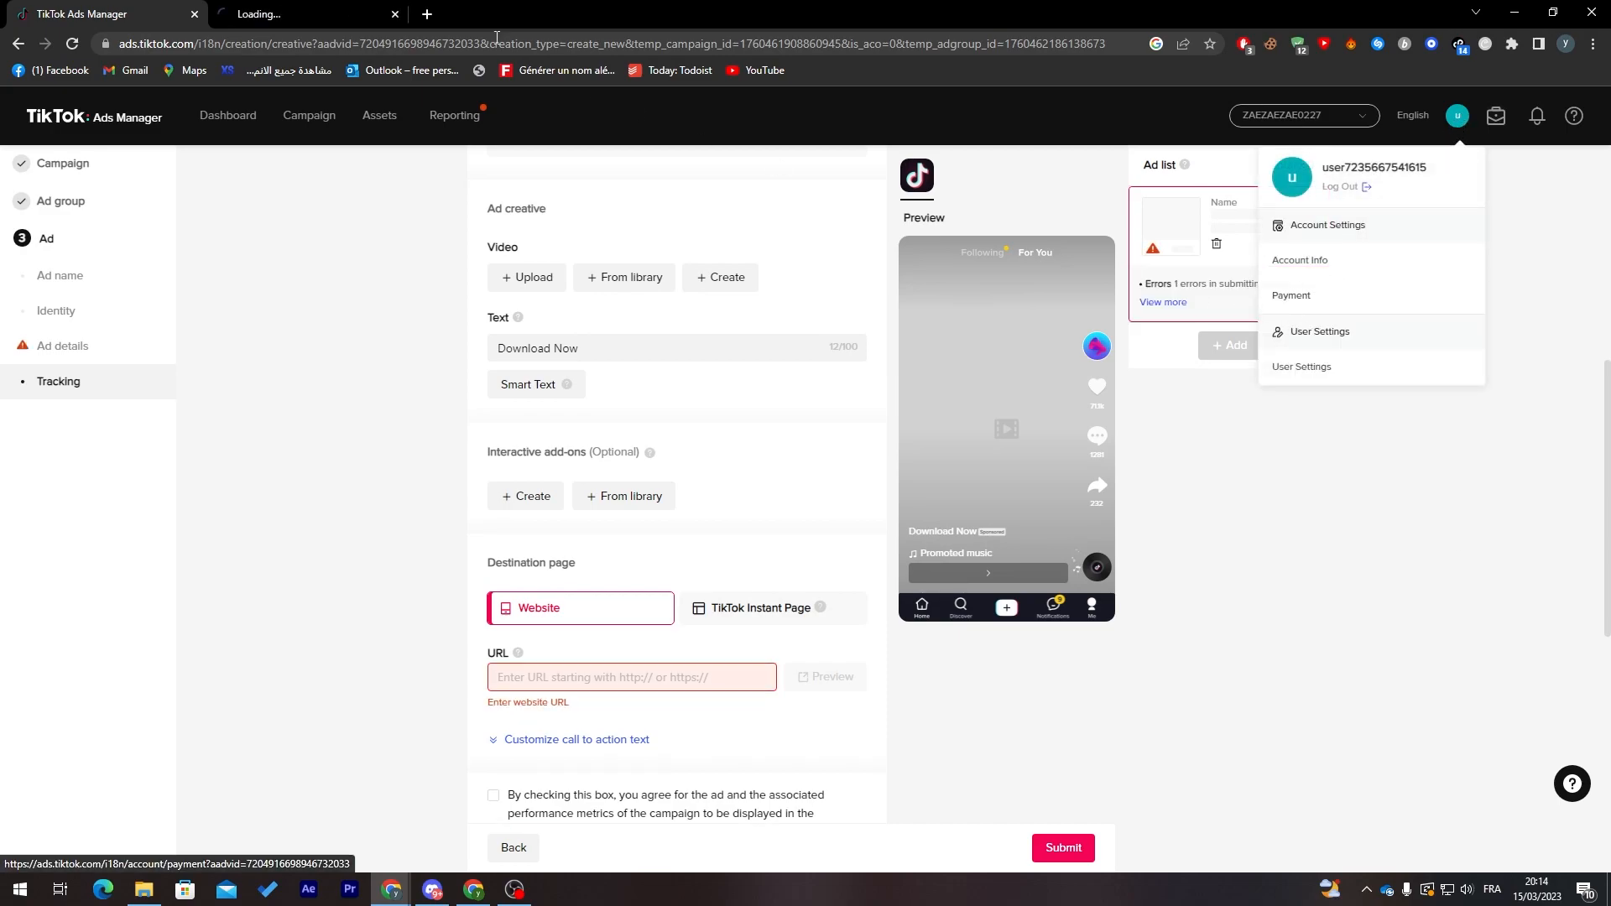
key(ctrl+Tab)
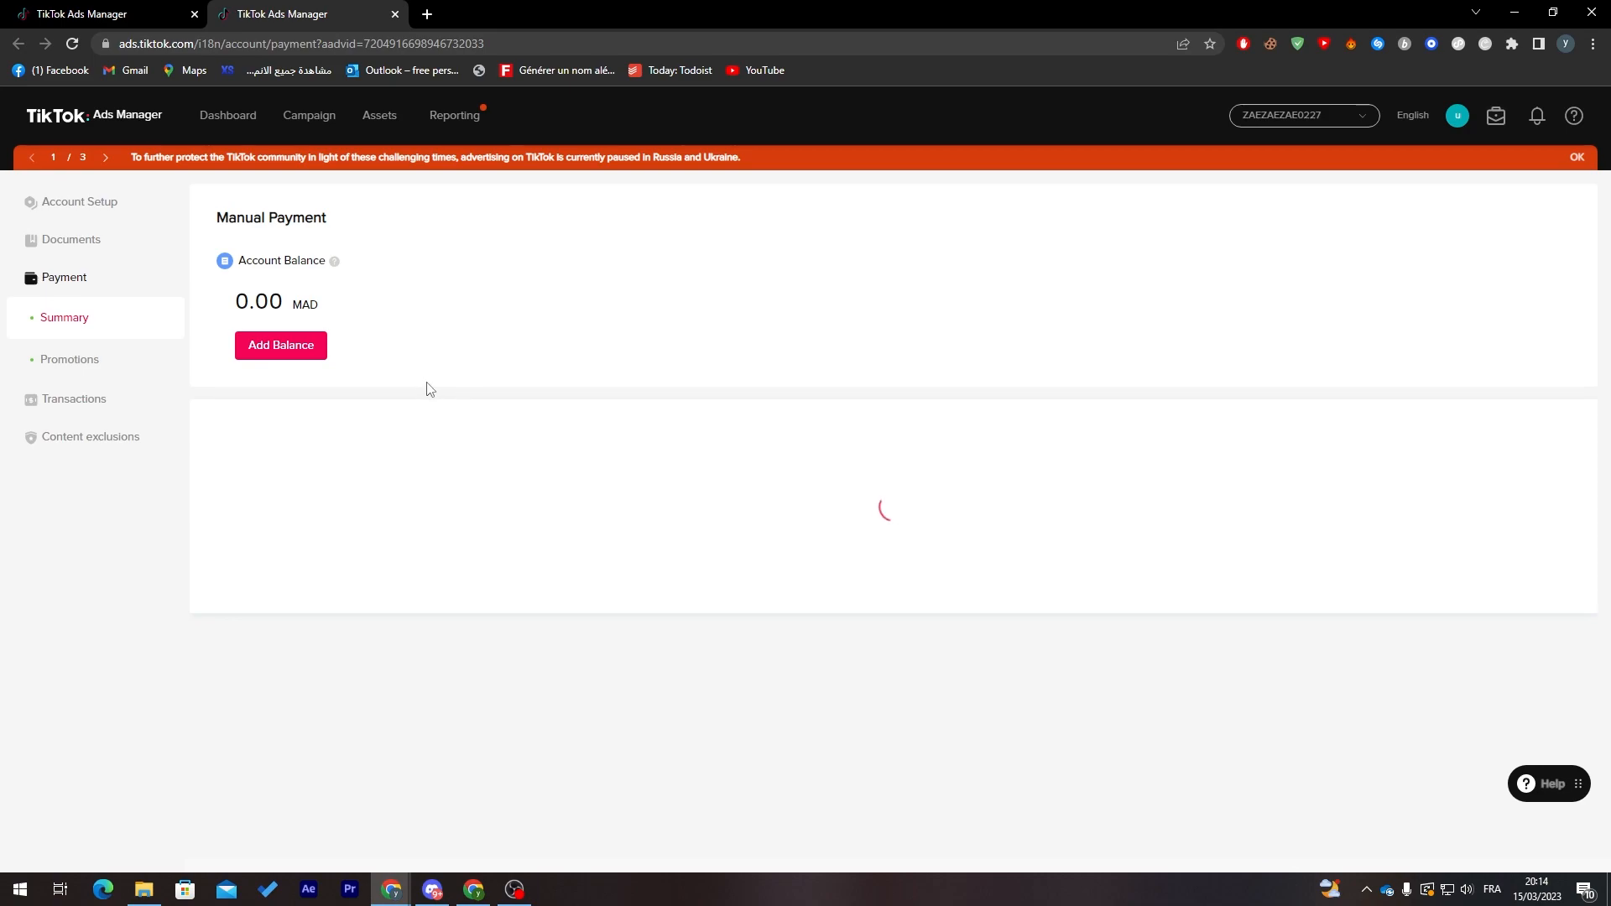
View the form for adding account balance and the card form for a new payment method, backing out of both.
click(278, 353)
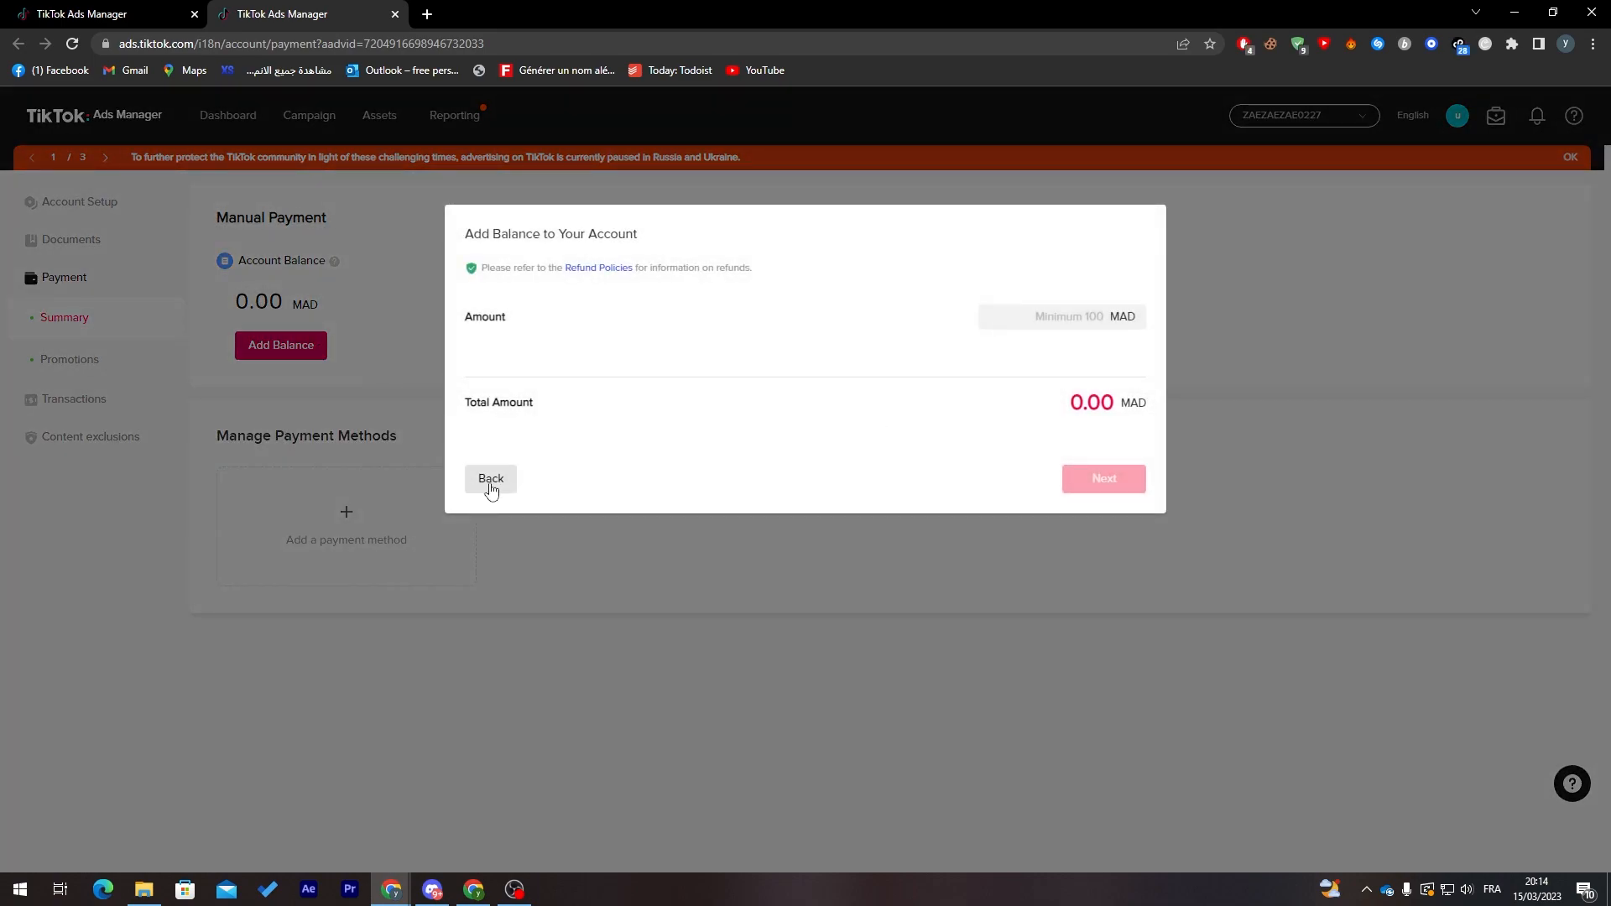
click(491, 480)
click(348, 518)
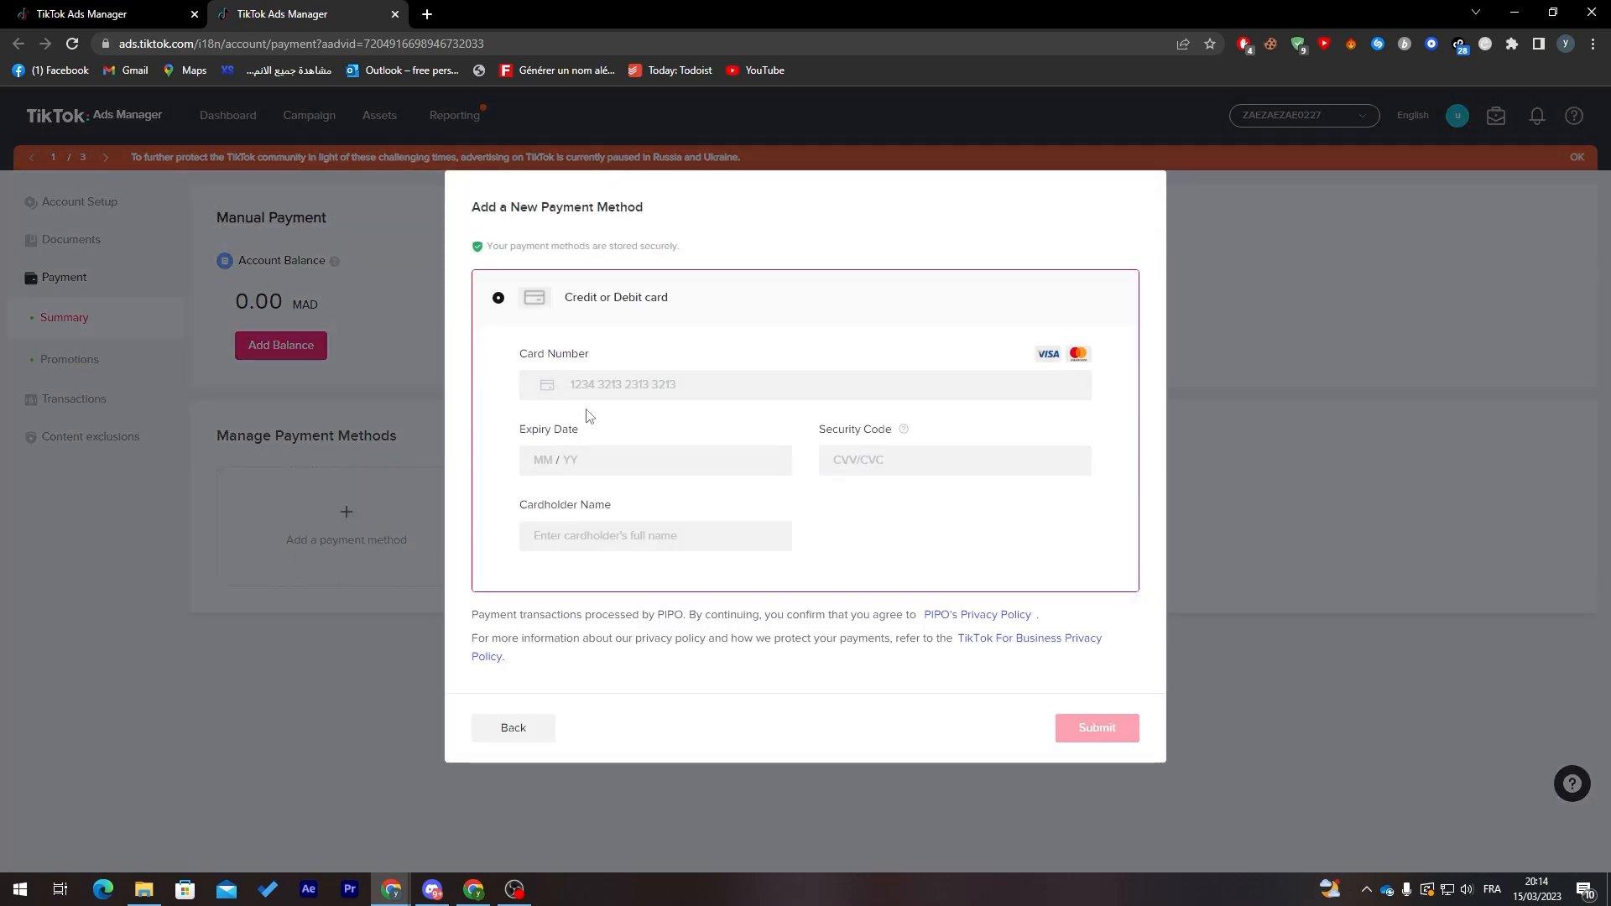
click(527, 733)
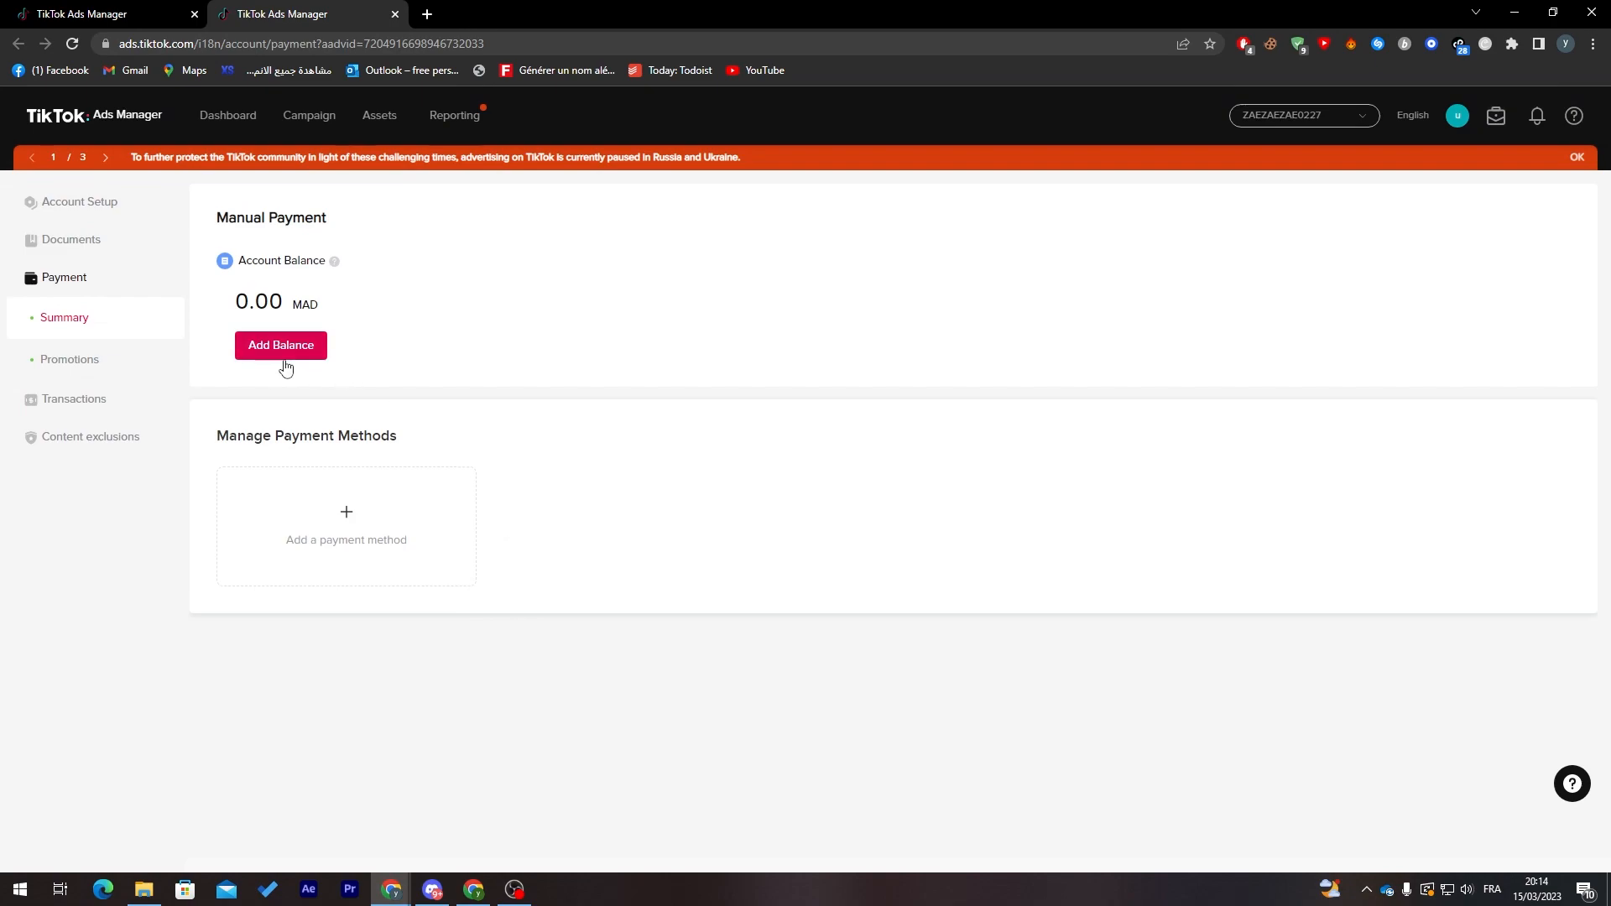
Return to the ad creation page, close the account menu, and view the tracking and submission section.
click(155, 11)
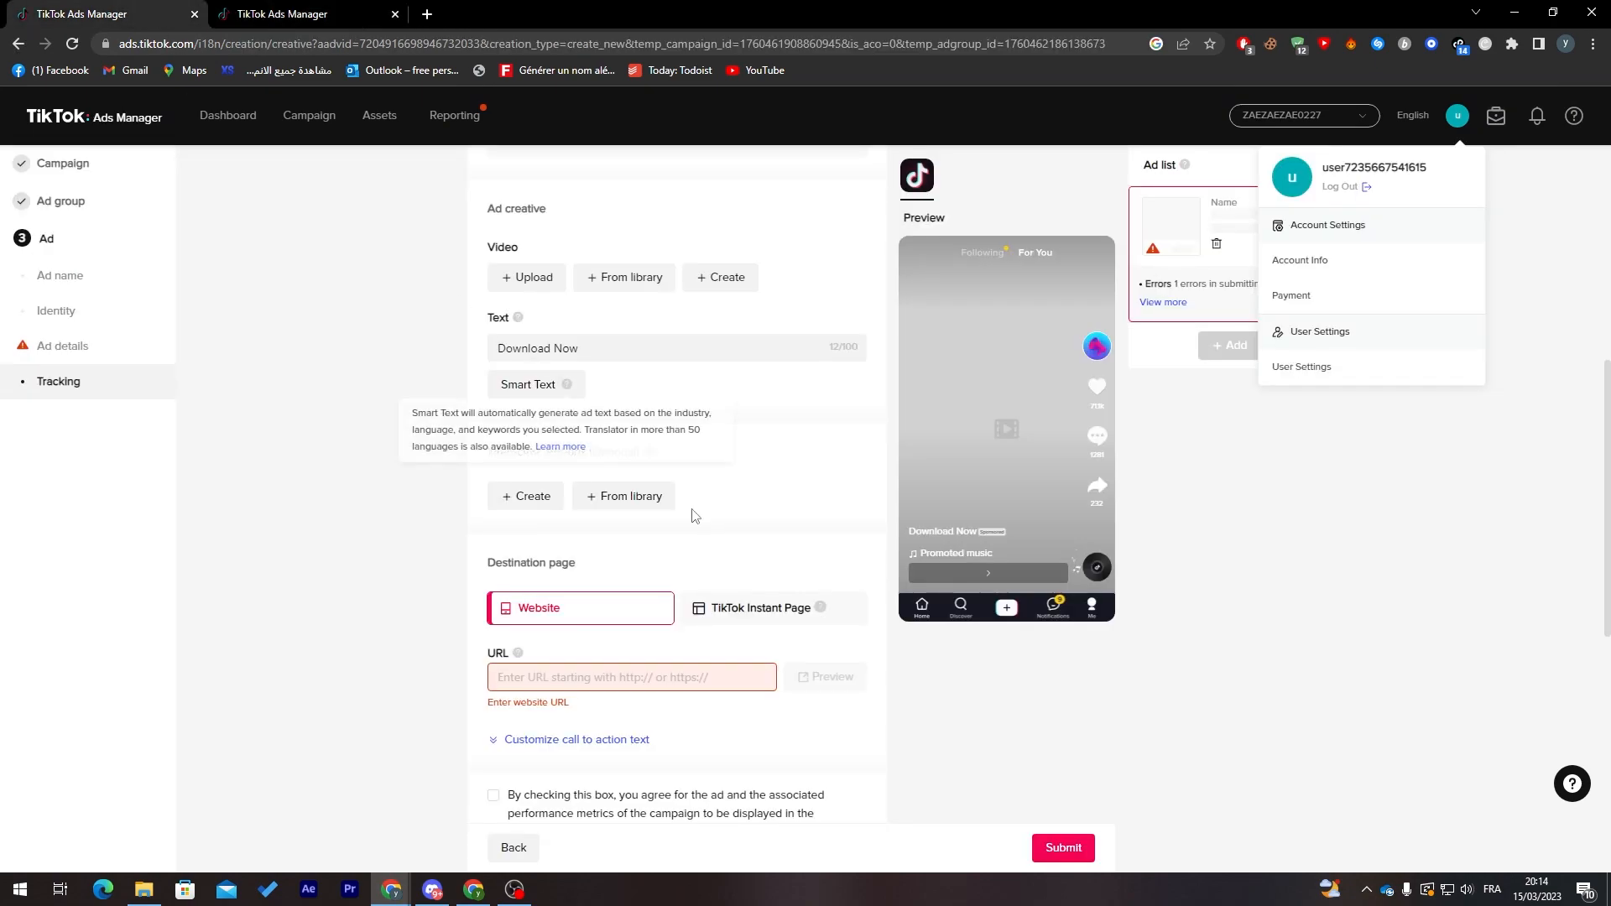
scroll(1591, 698, down, 6)
scroll(1592, 698, down, 1)
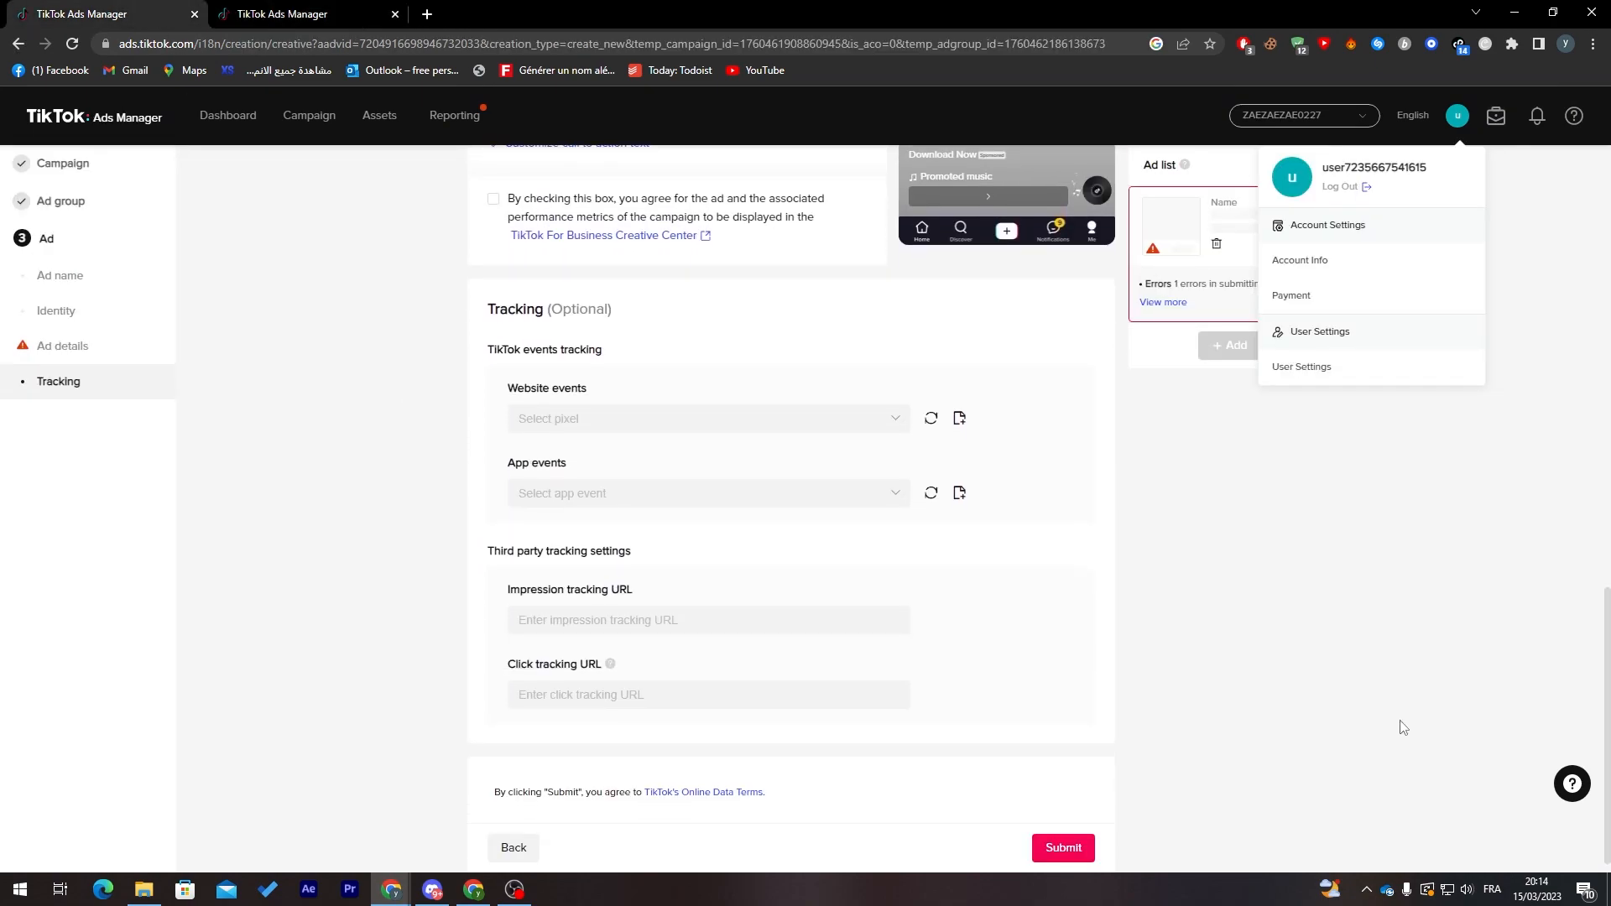
click(1176, 754)
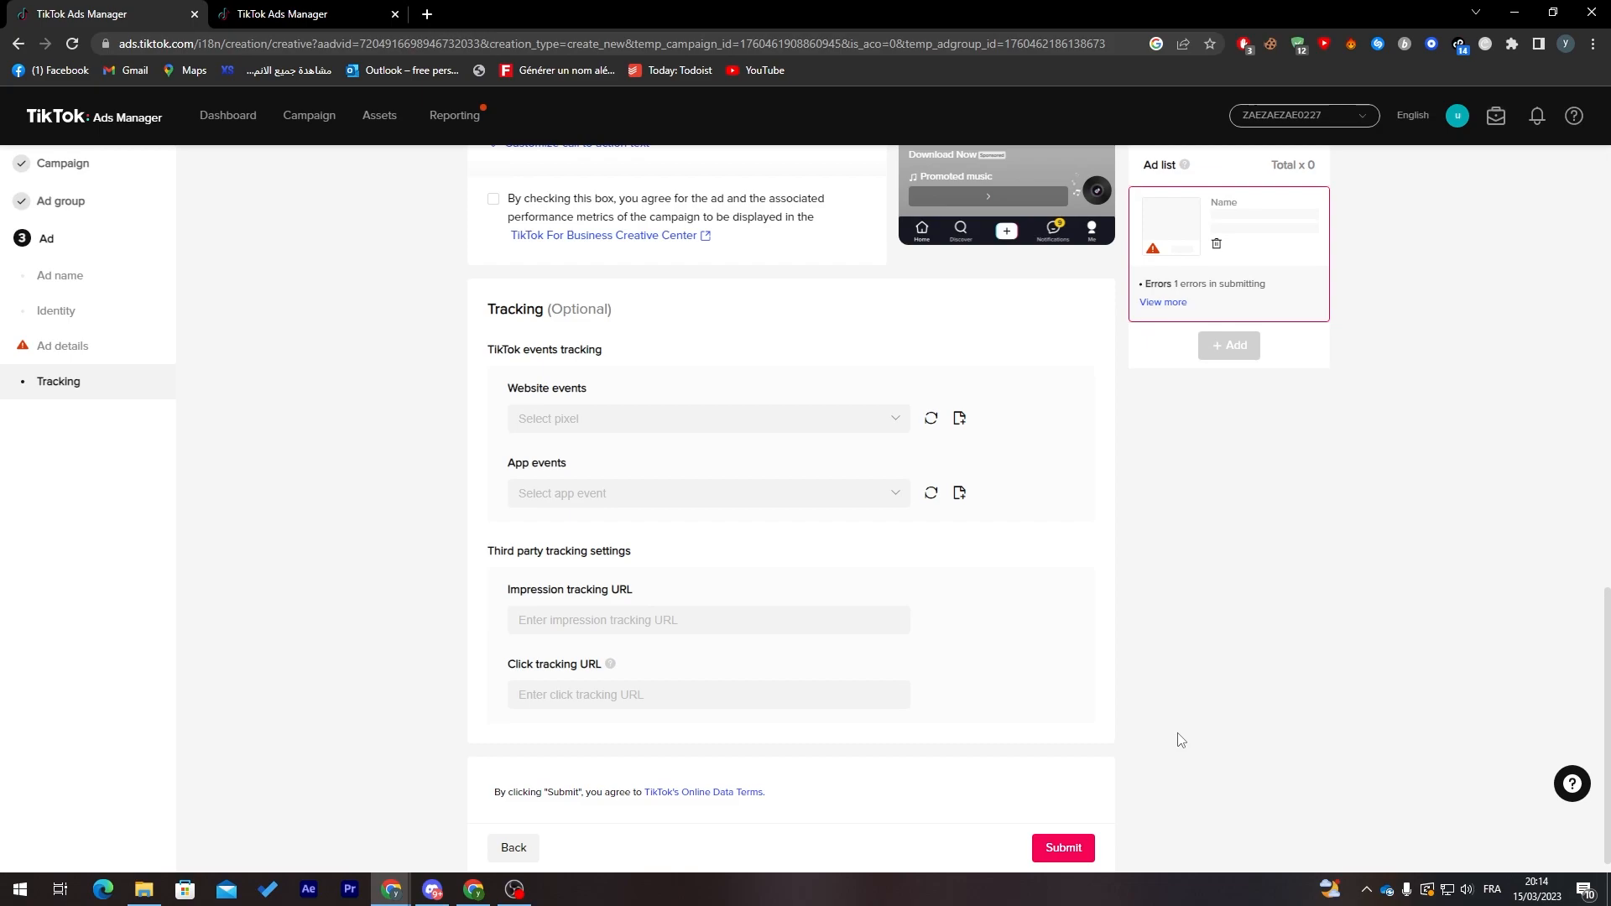
Check the account balance on the Payment page and return to the ad creation page.
key(ctrl+Tab)
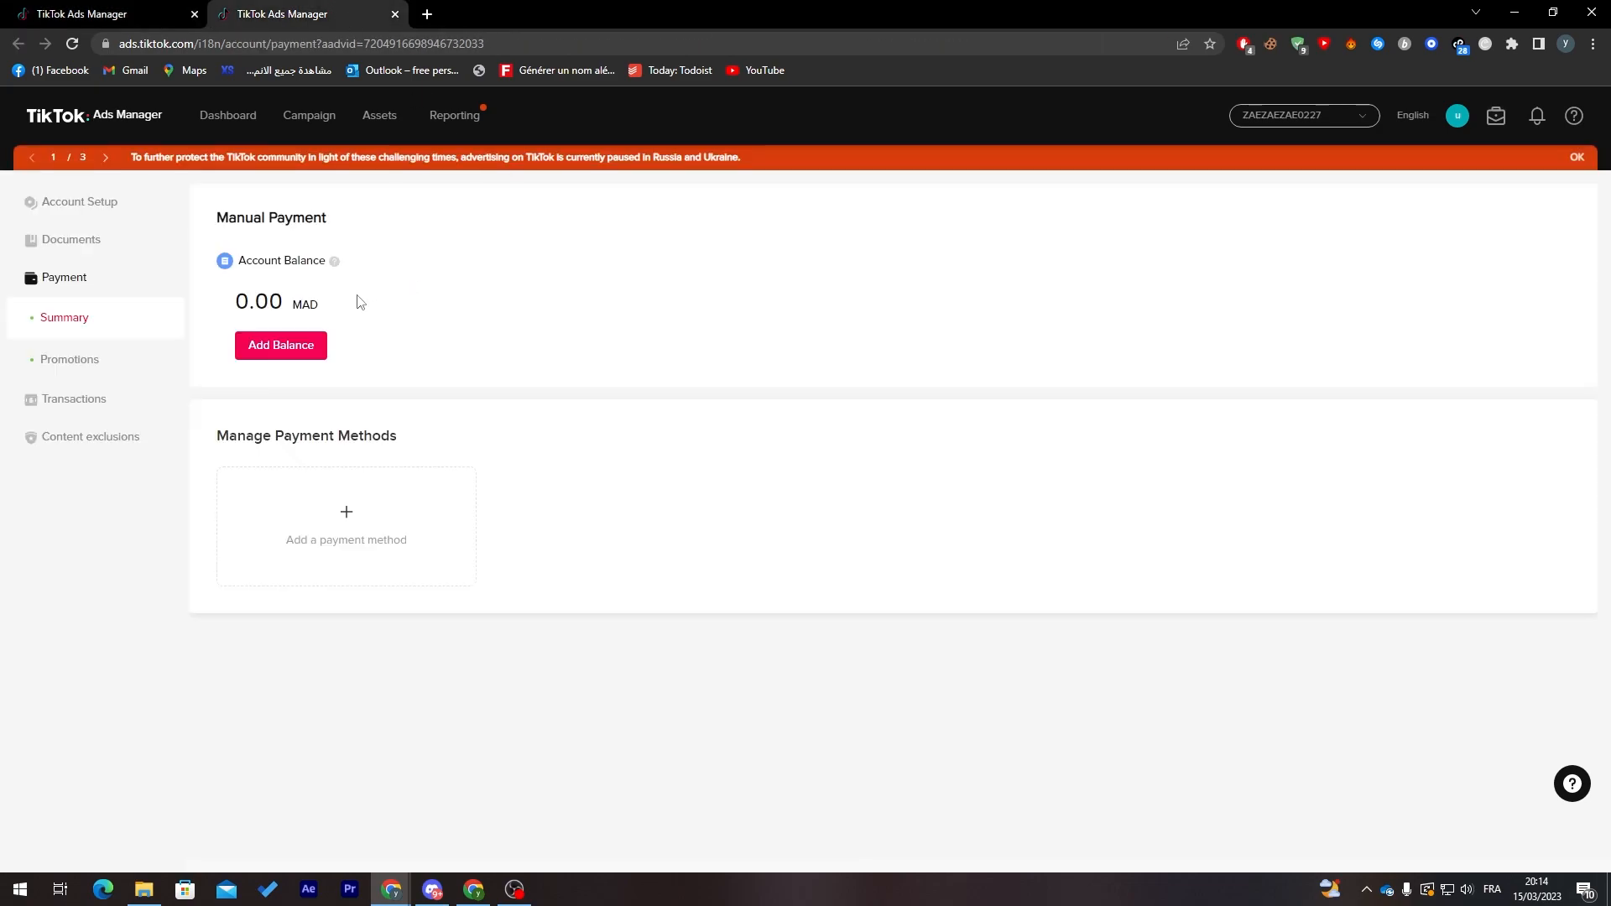
drag(360, 302, 252, 306)
click(111, 12)
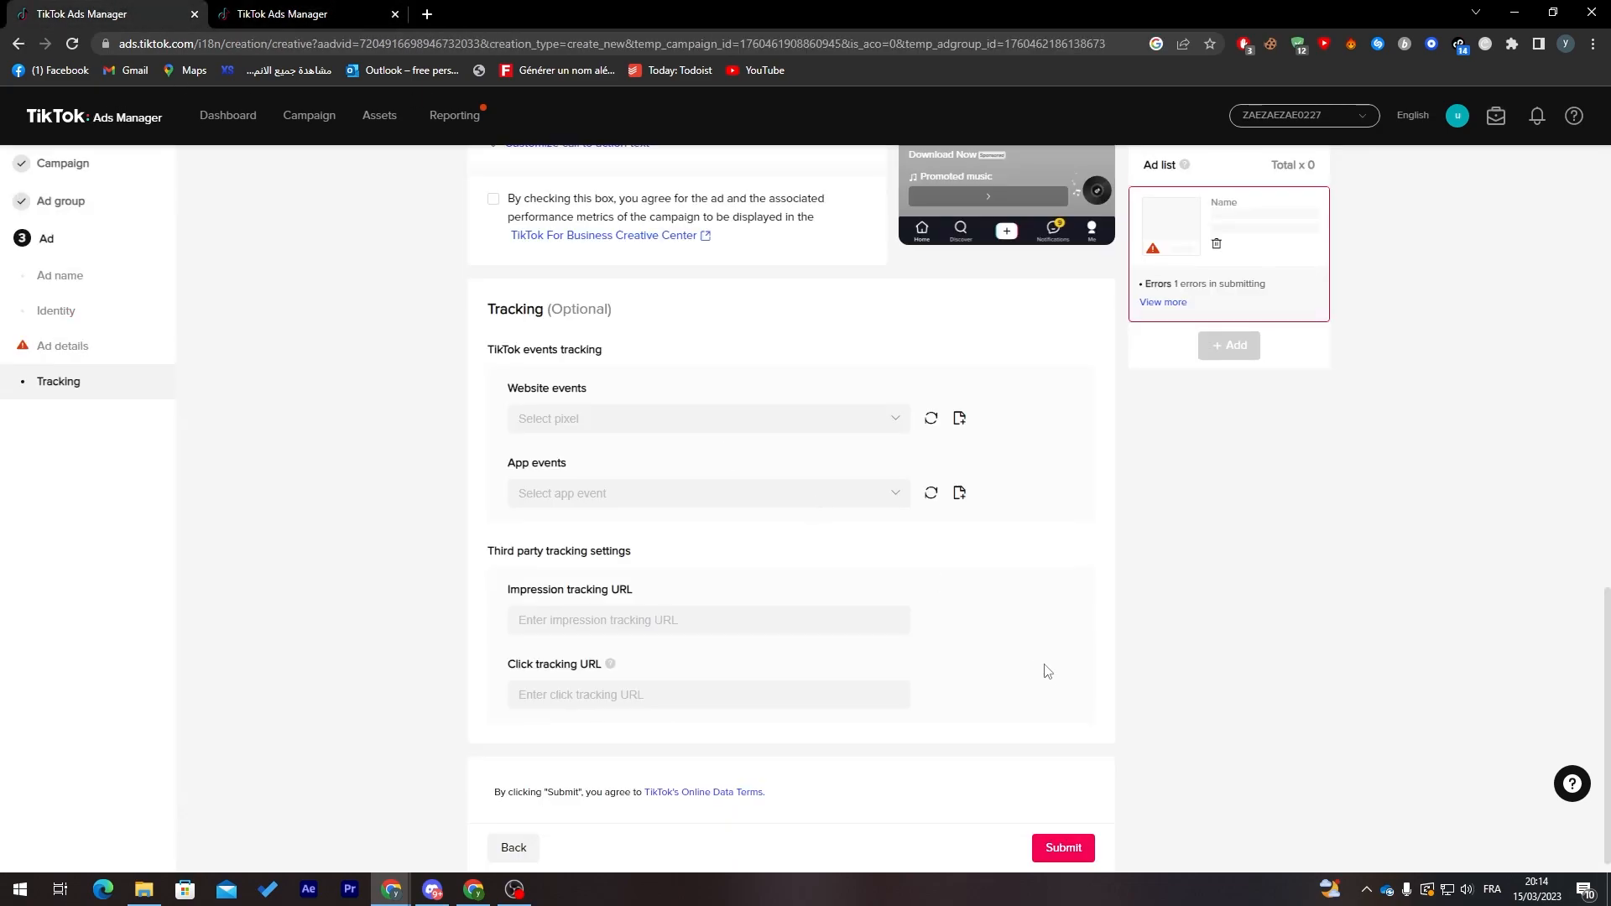